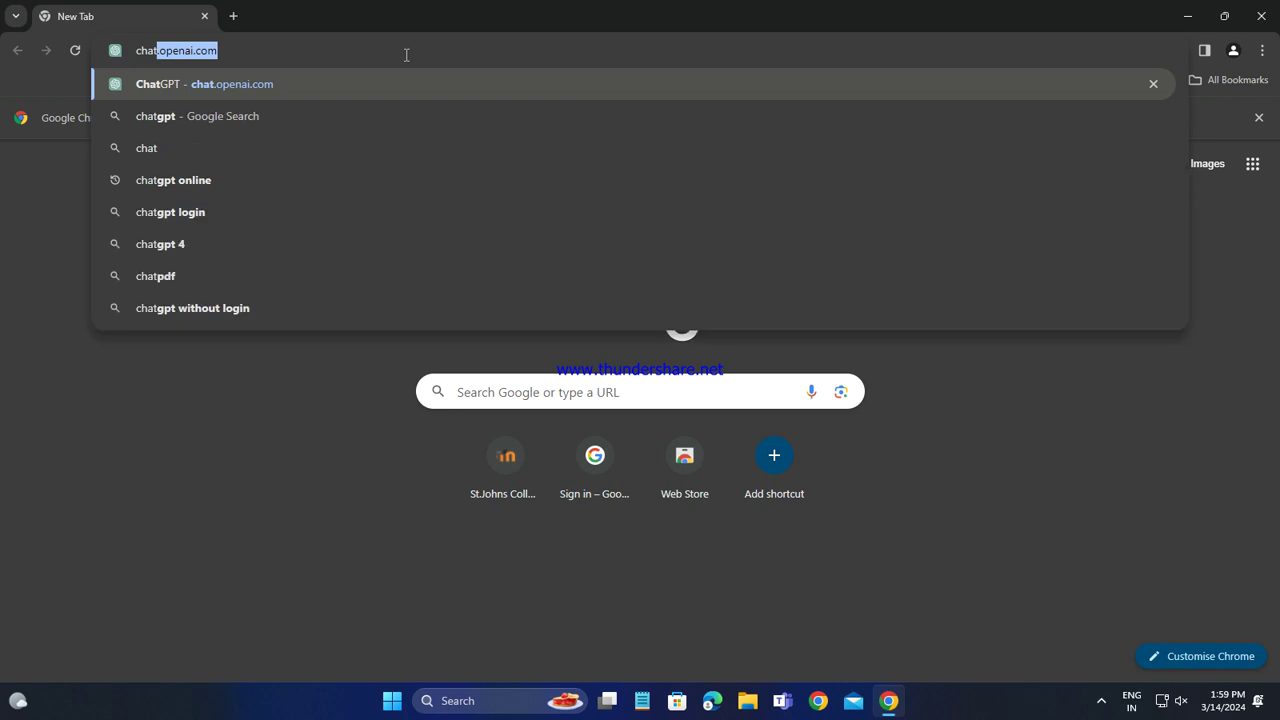
Open chat.openai.com and log in through Google with the account's e-mail and password.
{"action": "key", "text": "Return"}
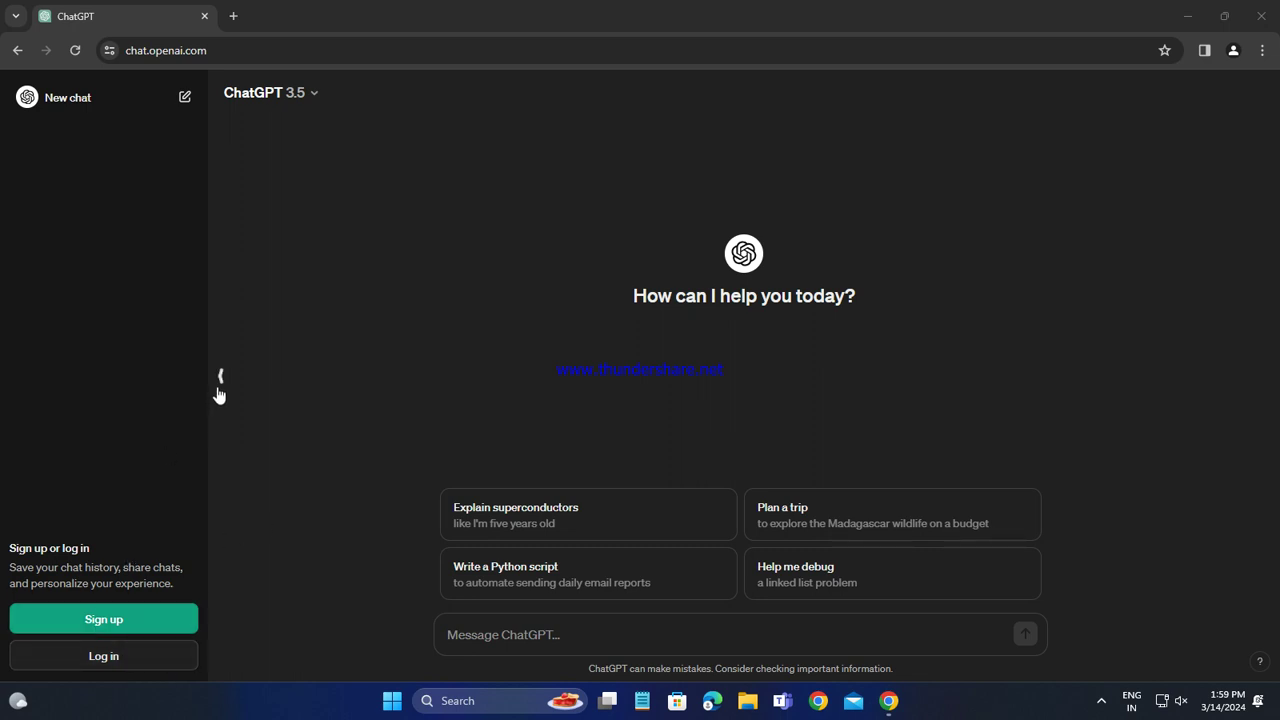
{"action": "left_click", "coordinate": [123, 666]}
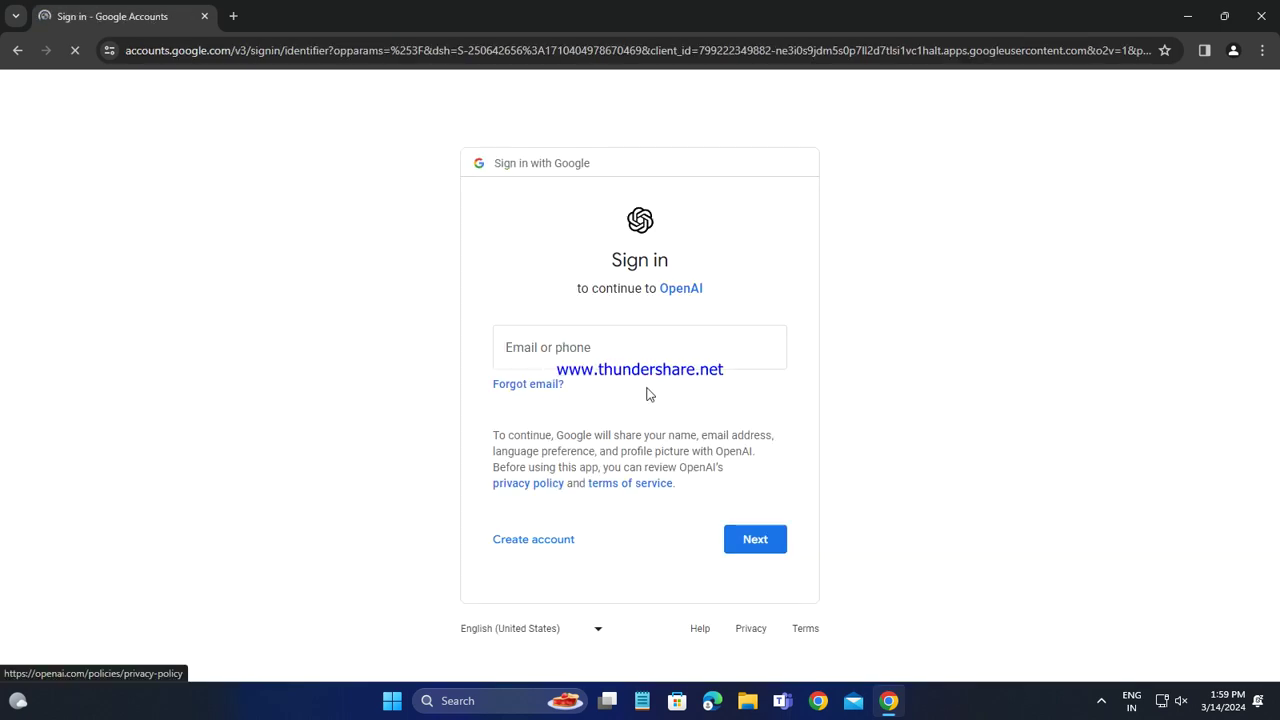
{"action": "left_click", "coordinate": [638, 345]}
{"action": "left_click", "coordinate": [628, 435]}
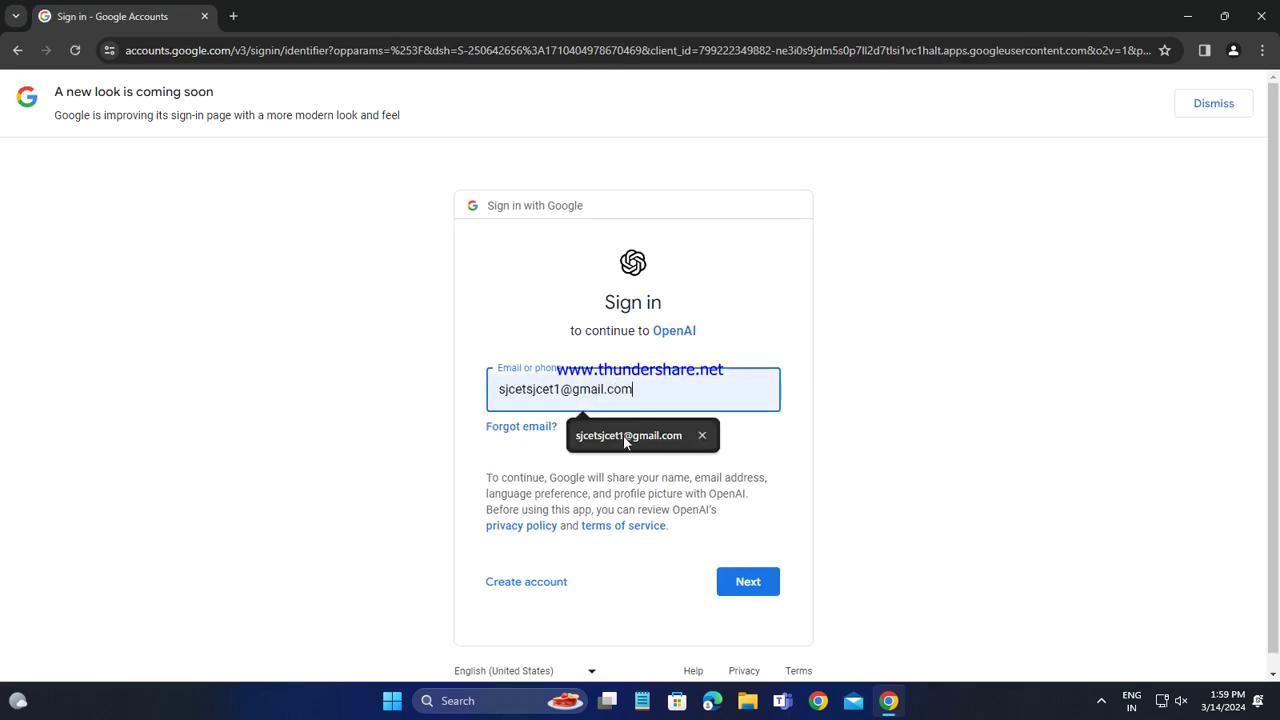
{"action": "left_click", "coordinate": [764, 594]}
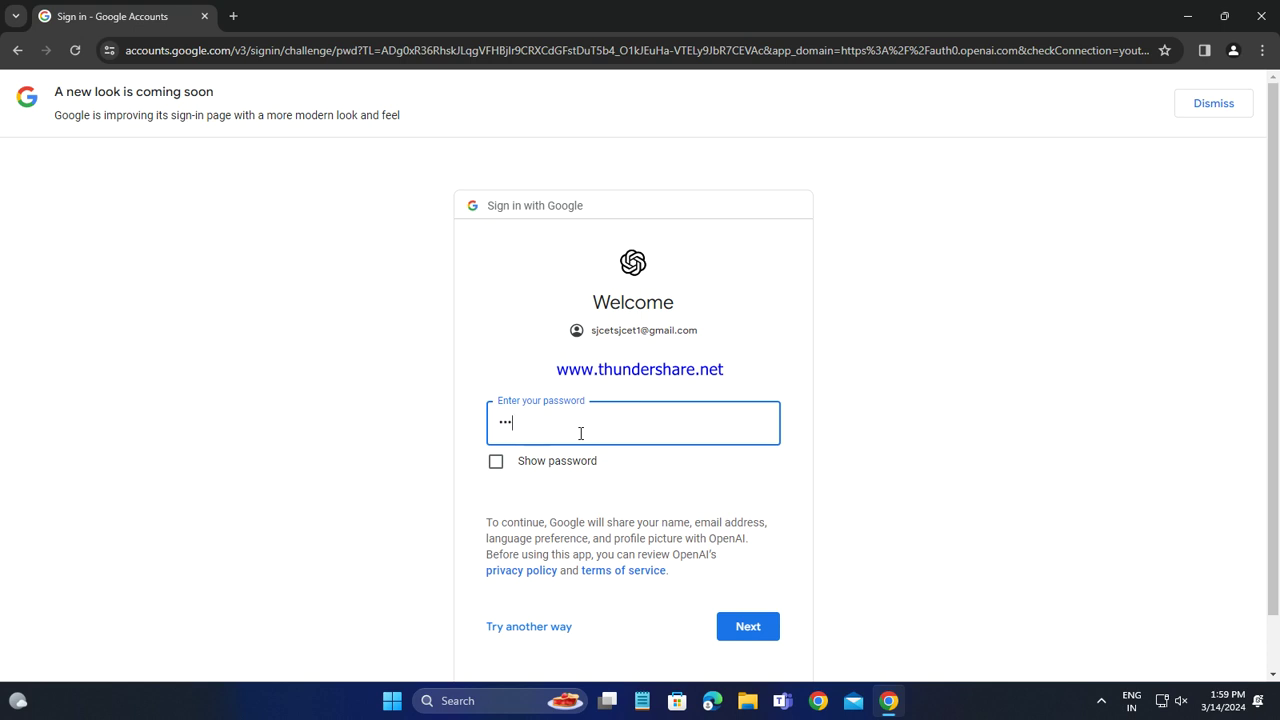
{"action": "key", "text": "Return"}
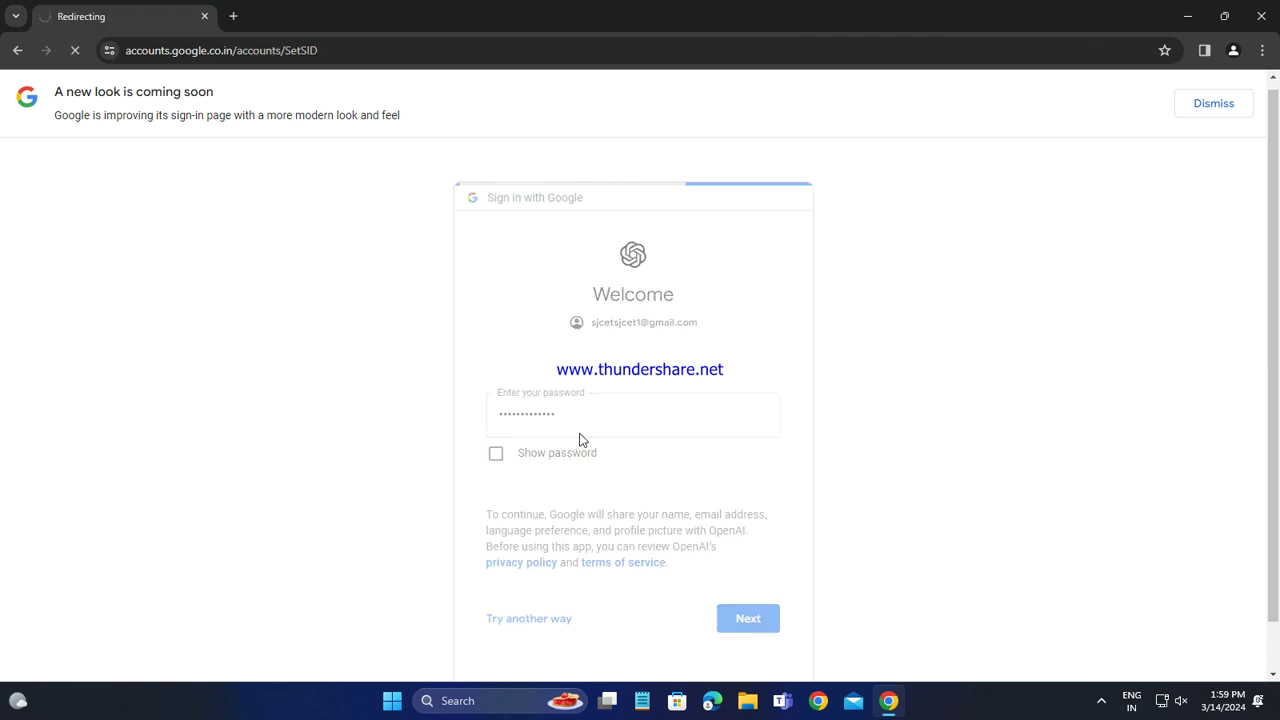
Open an additional blank browser tab and return to the ChatGPT tab.
{"action": "left_click", "coordinate": [233, 17]}
{"action": "left_click", "coordinate": [197, 13]}
{"action": "left_click", "coordinate": [320, 15]}
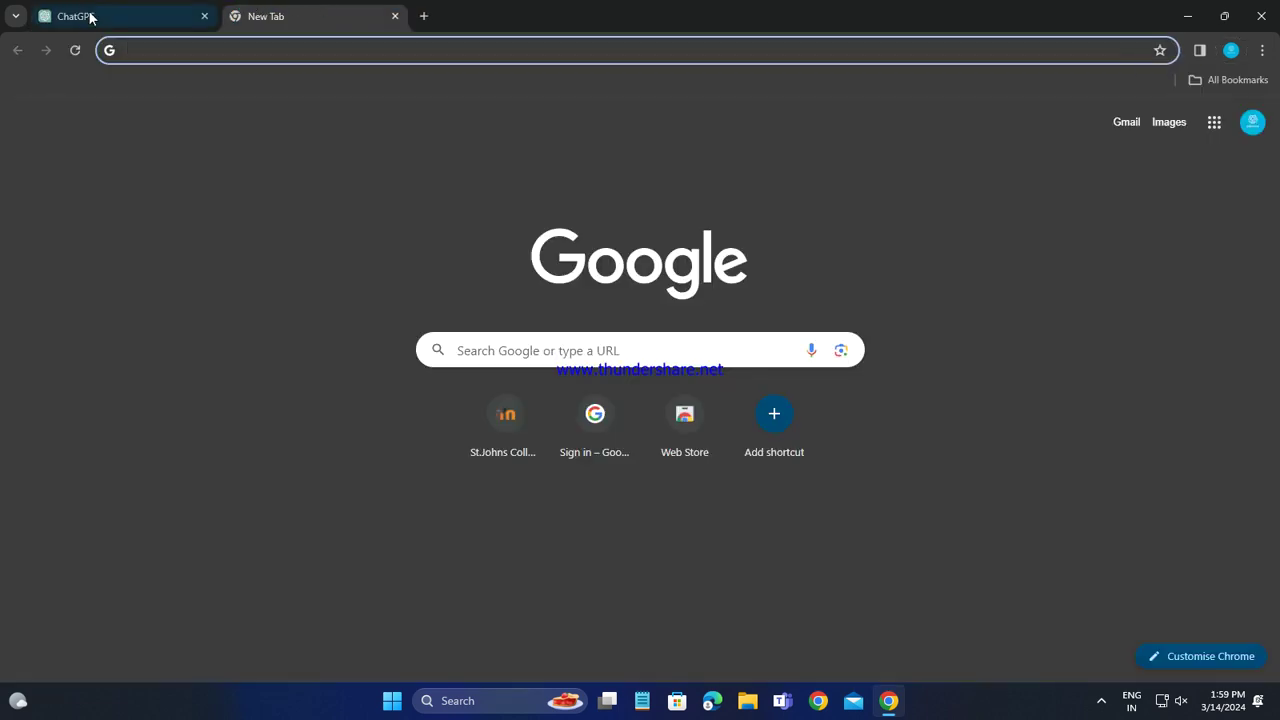
{"action": "left_click", "coordinate": [89, 17]}
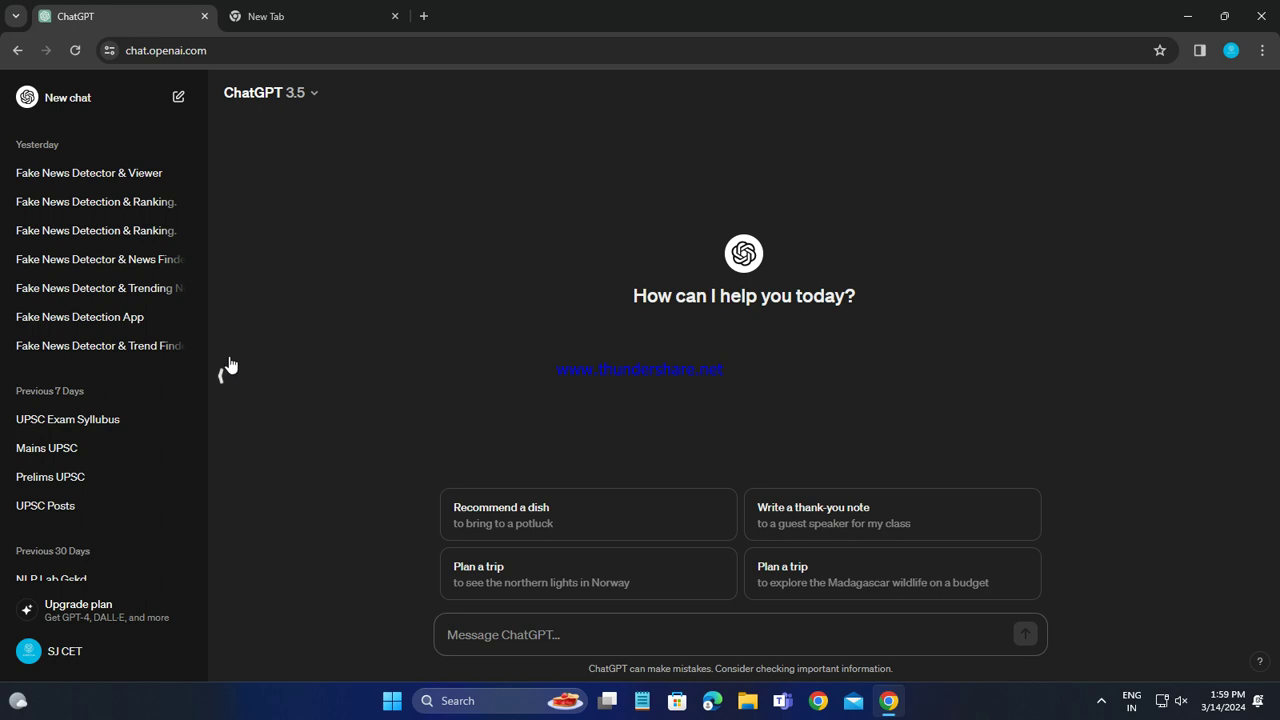
{"action": "left_click", "coordinate": [223, 376]}
{"action": "left_click", "coordinate": [14, 374]}
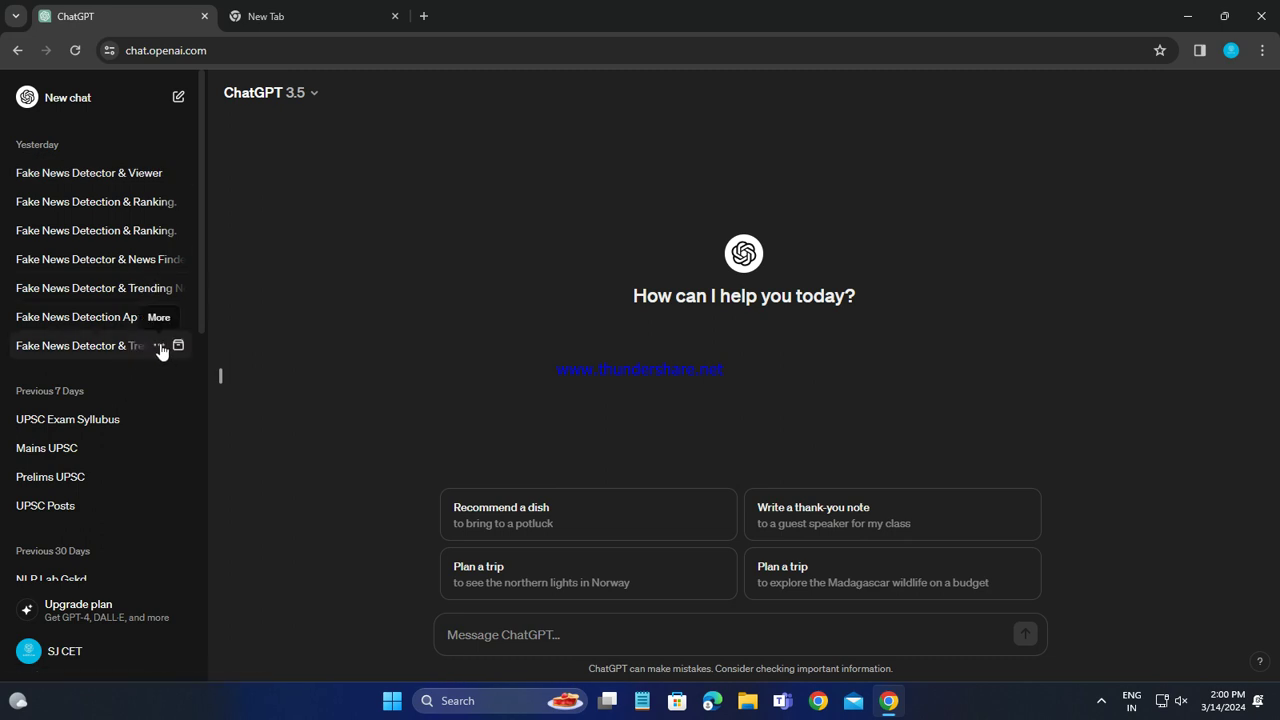
Delete the "Fake News Detector & Trend Finder" and "Fake News Detector & Viewer" chats from the ChatGPT history.
{"action": "left_click", "coordinate": [160, 346]}
{"action": "left_click", "coordinate": [190, 452]}
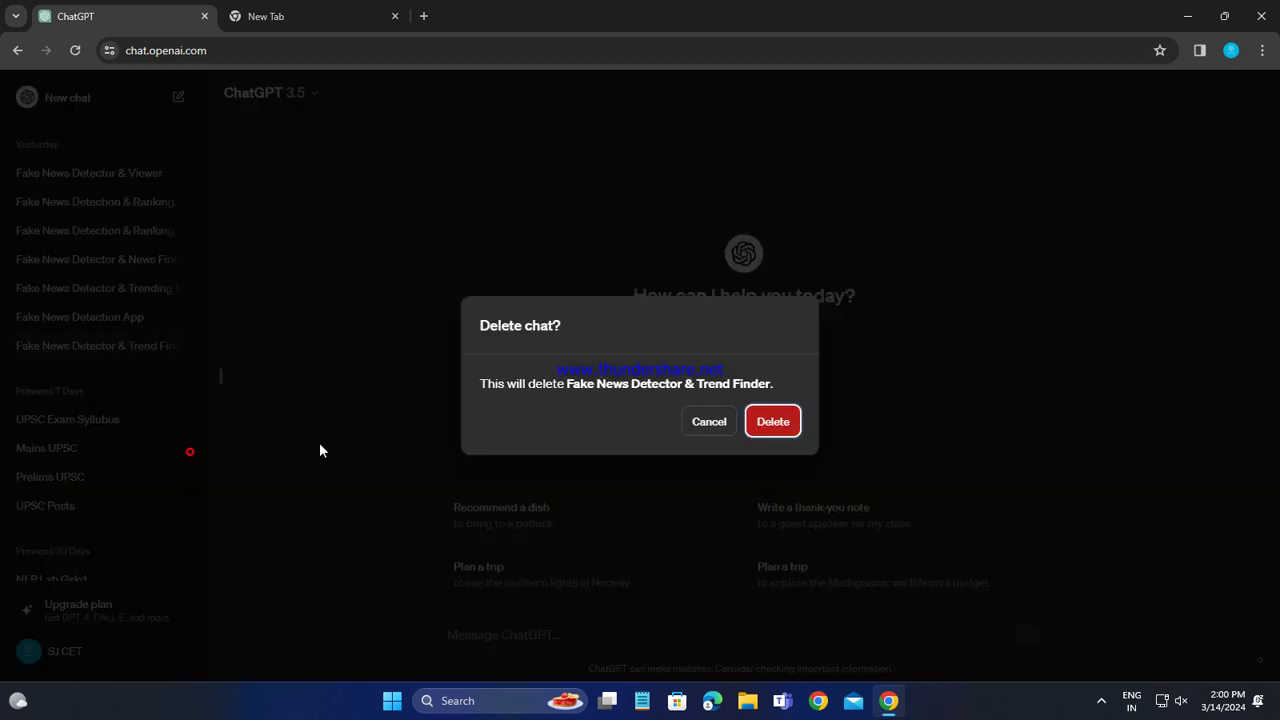
{"action": "left_click", "coordinate": [772, 421]}
{"action": "left_click", "coordinate": [160, 172]}
{"action": "left_click", "coordinate": [205, 277]}
{"action": "left_click", "coordinate": [771, 421]}
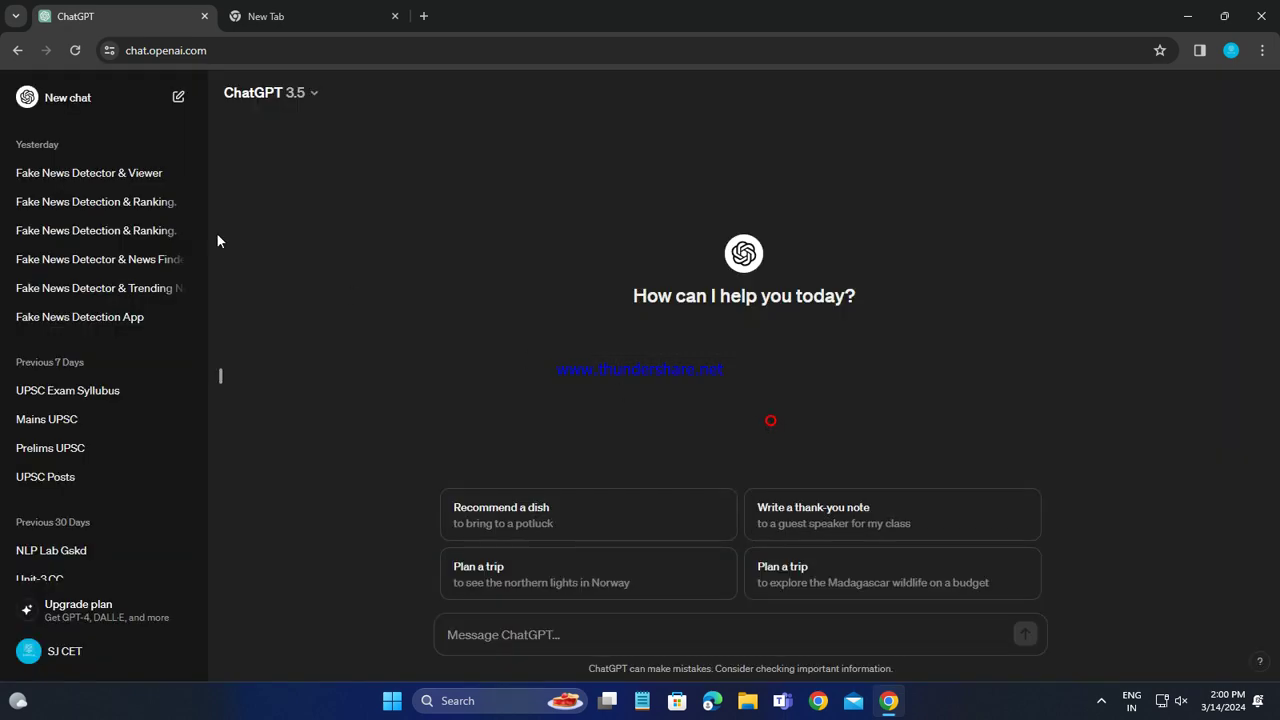
Delete both "Fake News Detection & Ranking" chats from the ChatGPT history.
{"action": "left_click", "coordinate": [160, 172]}
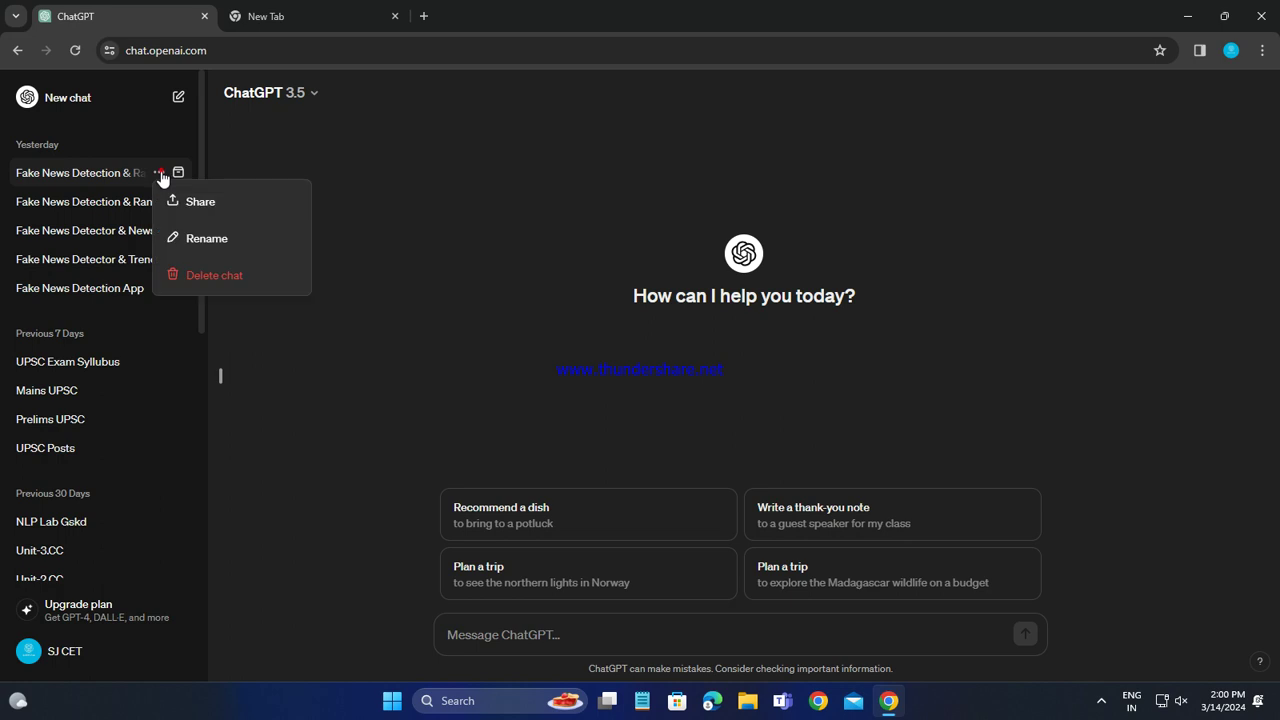
{"action": "left_click", "coordinate": [260, 277]}
{"action": "left_click", "coordinate": [772, 421]}
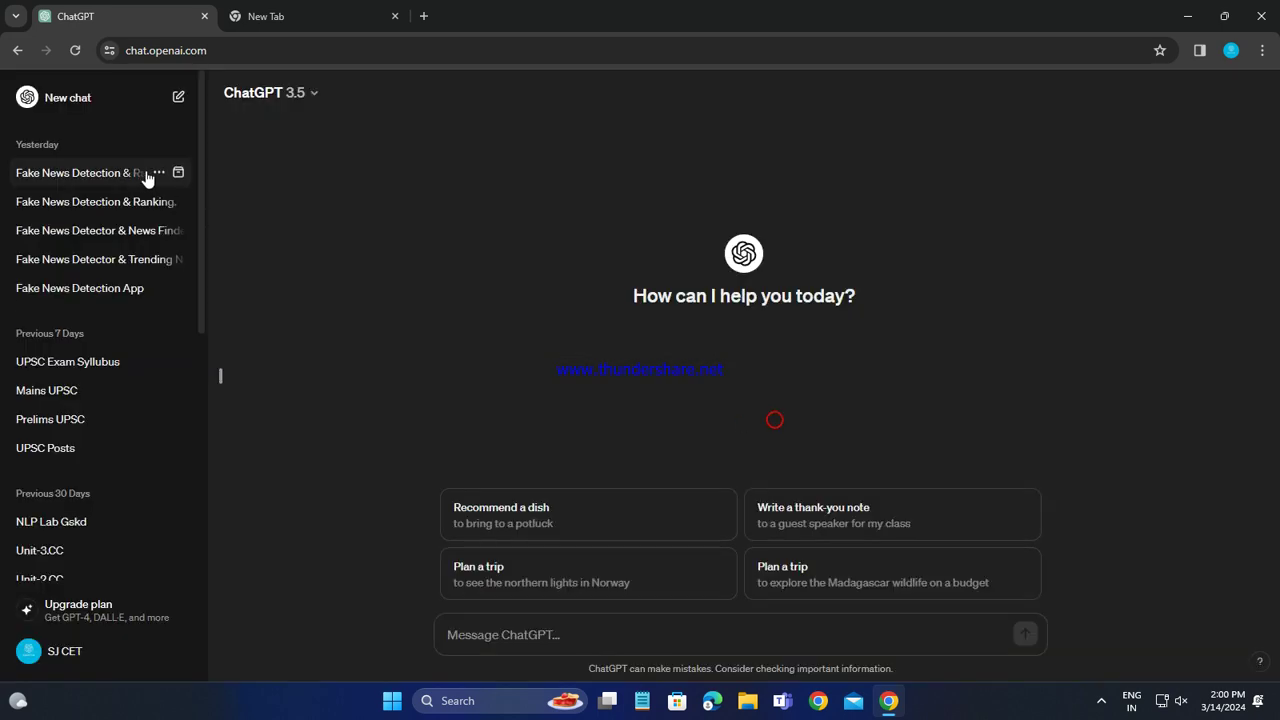
{"action": "left_click", "coordinate": [160, 172]}
{"action": "left_click", "coordinate": [222, 264]}
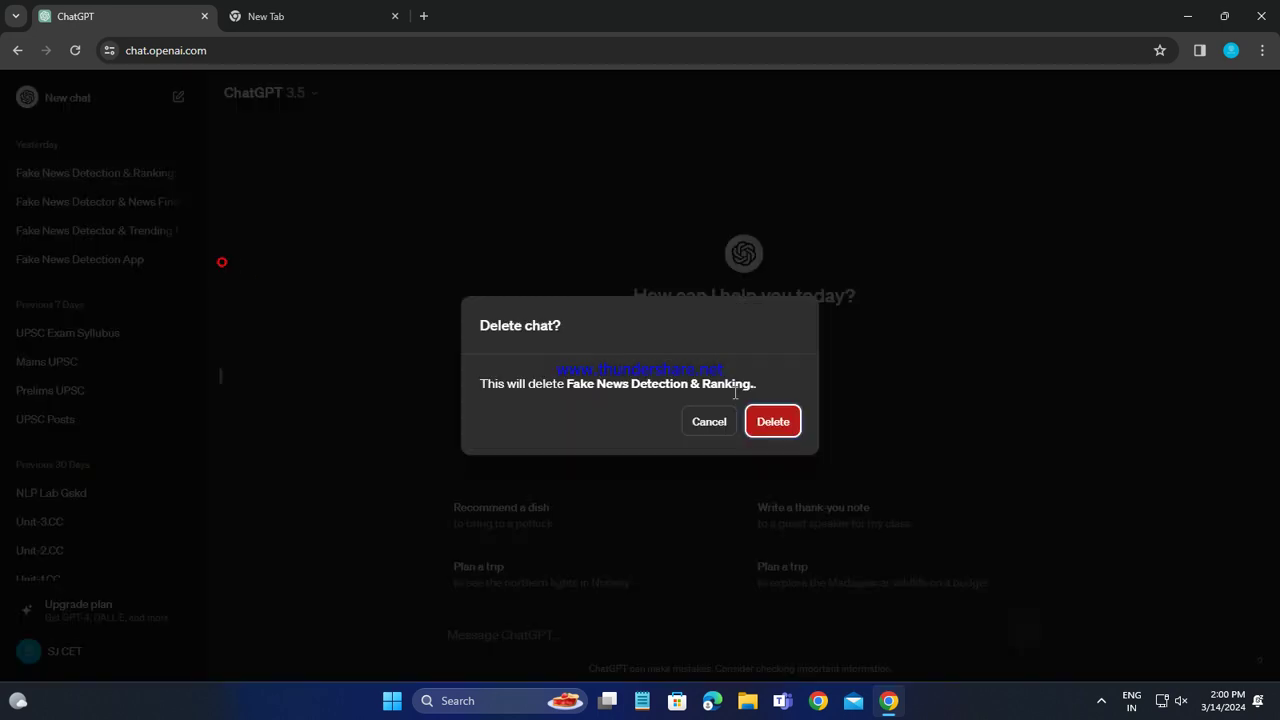
{"action": "left_click", "coordinate": [772, 421]}
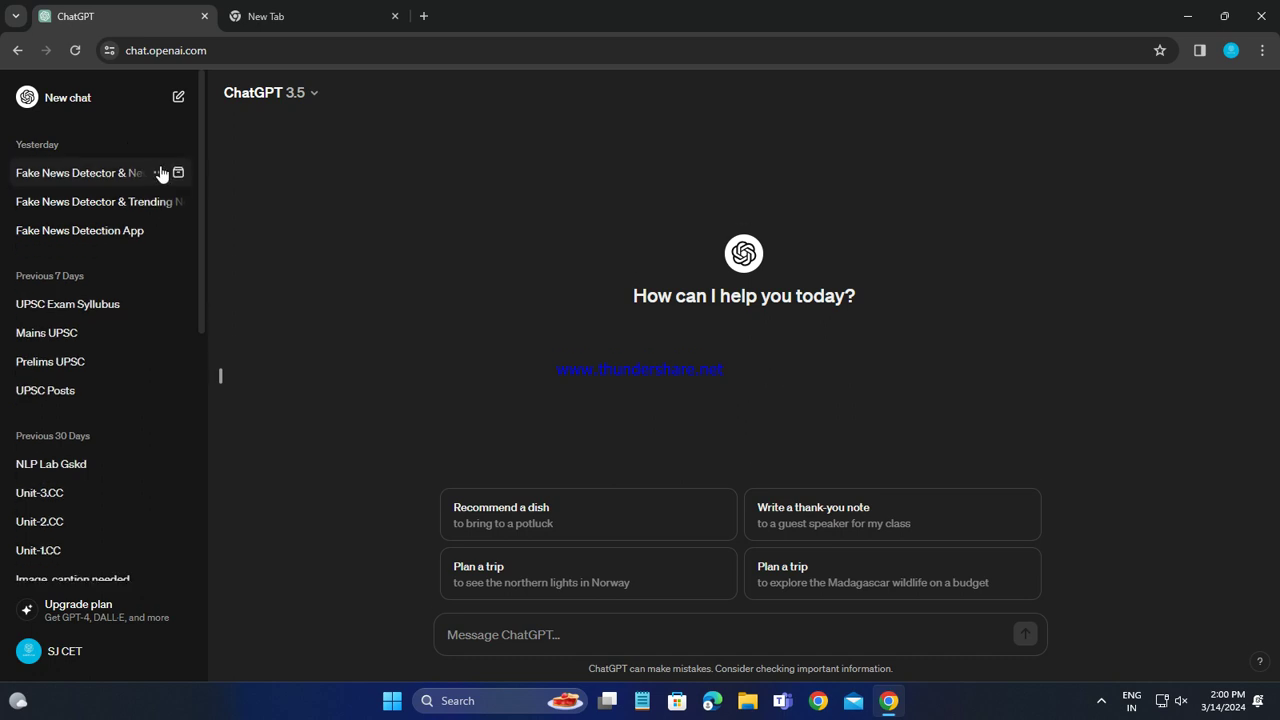
Delete the two remaining "Fake News Detector" chats, about finding news and trending news, from yesterday's history.
{"action": "left_click", "coordinate": [160, 172]}
{"action": "left_click", "coordinate": [255, 281]}
{"action": "left_click", "coordinate": [772, 421]}
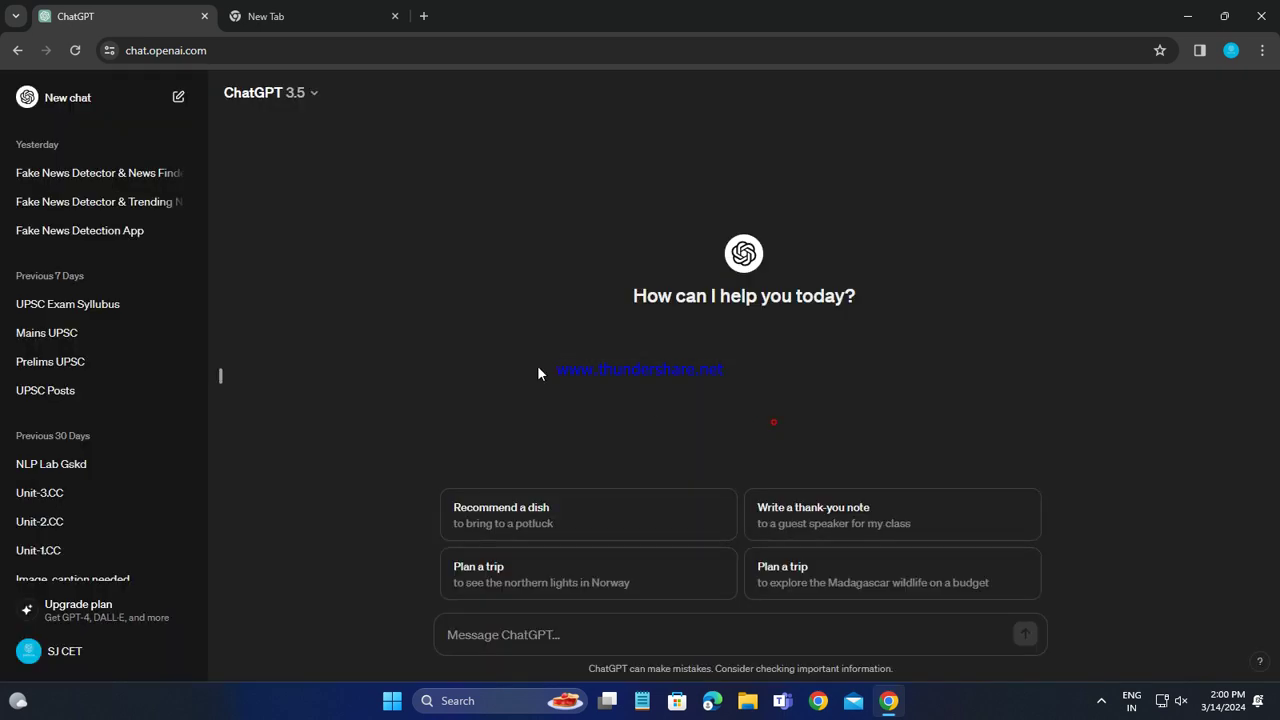
{"action": "left_click", "coordinate": [158, 173]}
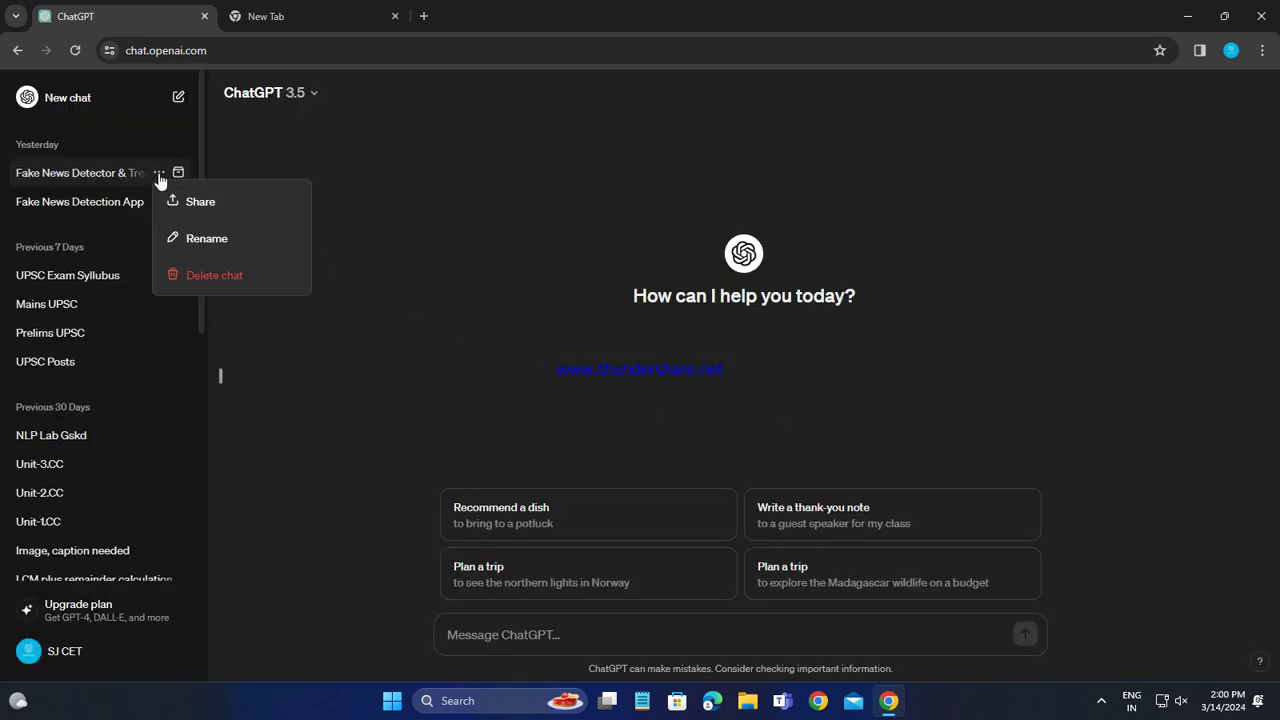
{"action": "left_click", "coordinate": [212, 280]}
{"action": "left_click", "coordinate": [788, 434]}
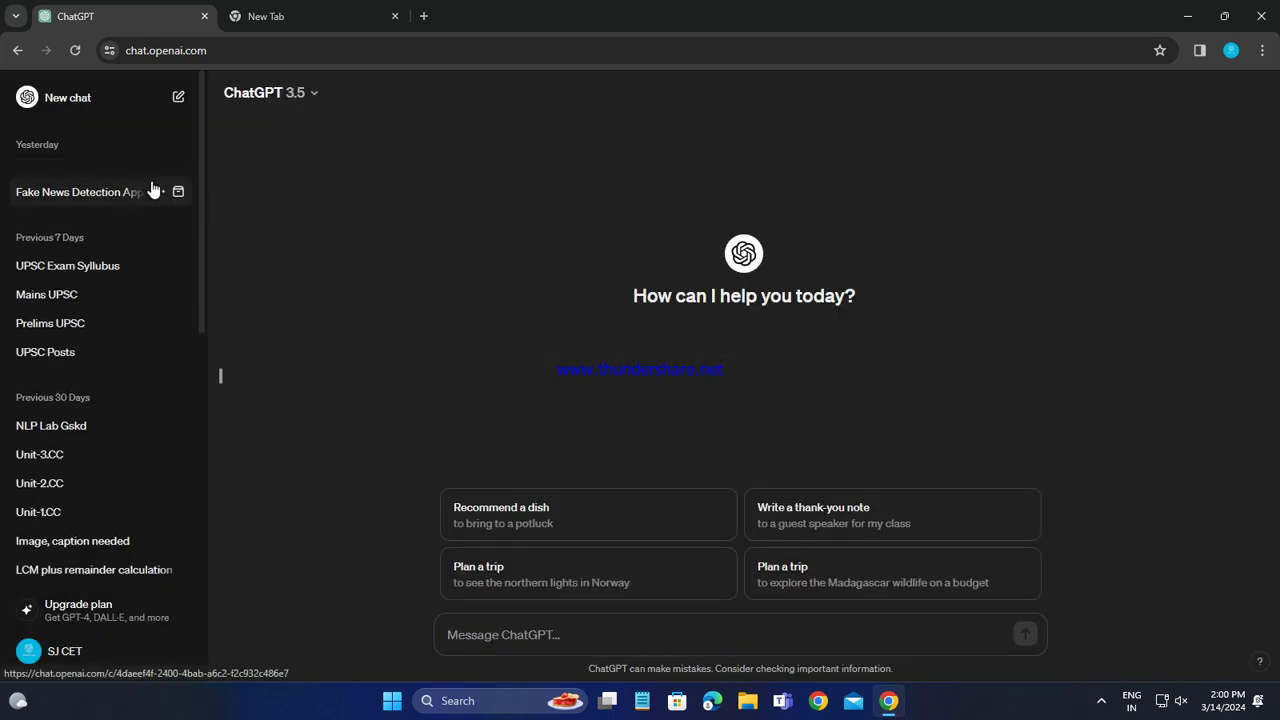
Delete the "Fake News Detection App" chat from the ChatGPT history.
{"action": "left_click", "coordinate": [160, 172]}
{"action": "left_click", "coordinate": [212, 275]}
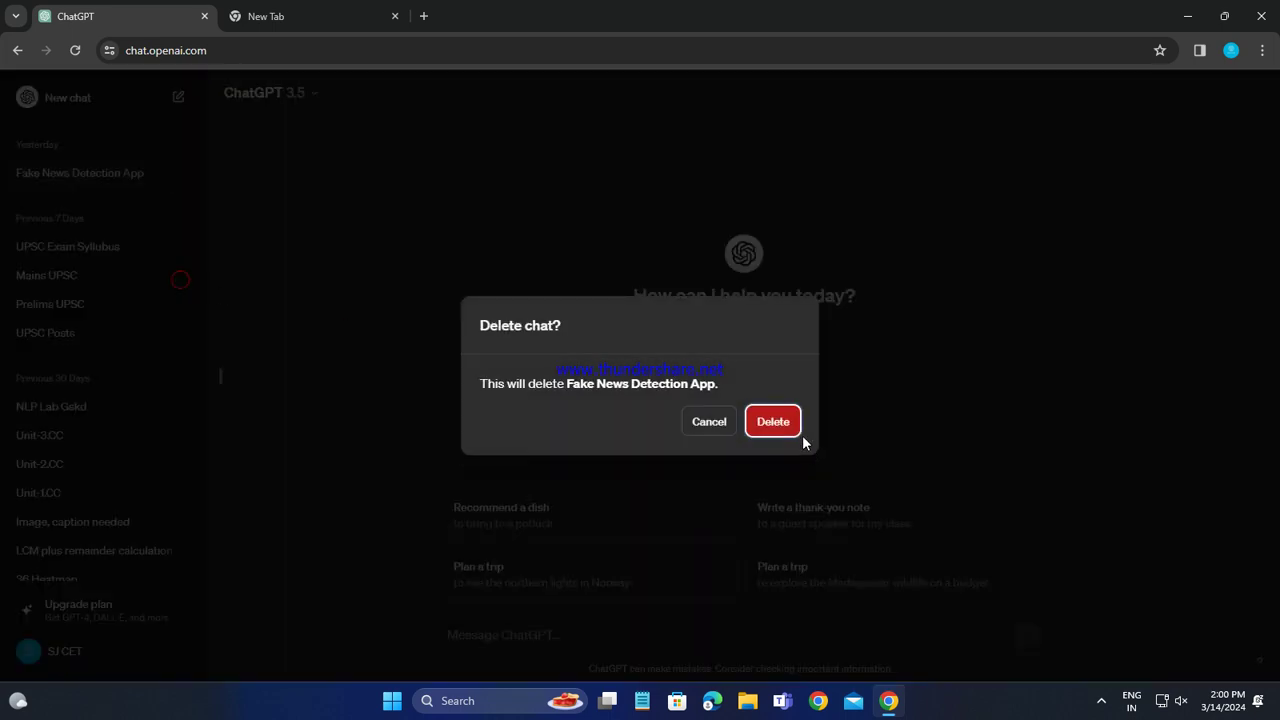
{"action": "left_click", "coordinate": [775, 428]}
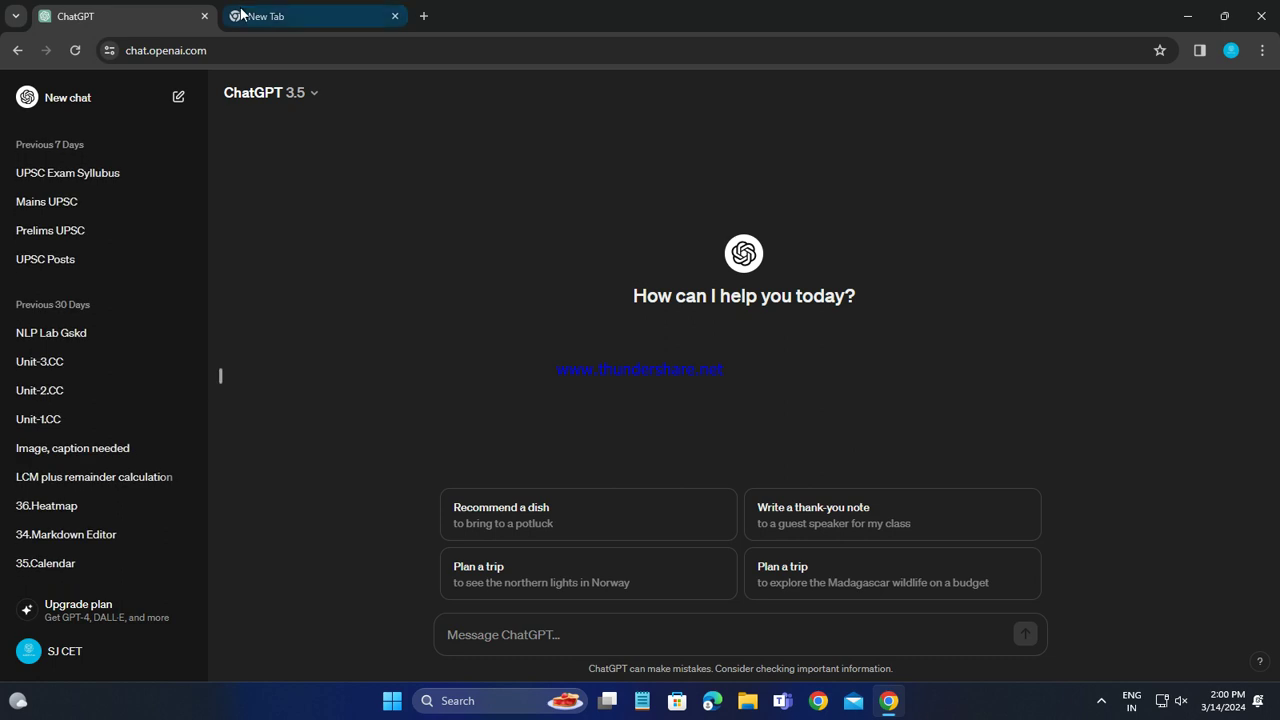
Launch Jupyter Notebook from the recent Windows searches and look through the files in its home directory.
{"action": "left_click", "coordinate": [284, 15]}
{"action": "left_click", "coordinate": [494, 699]}
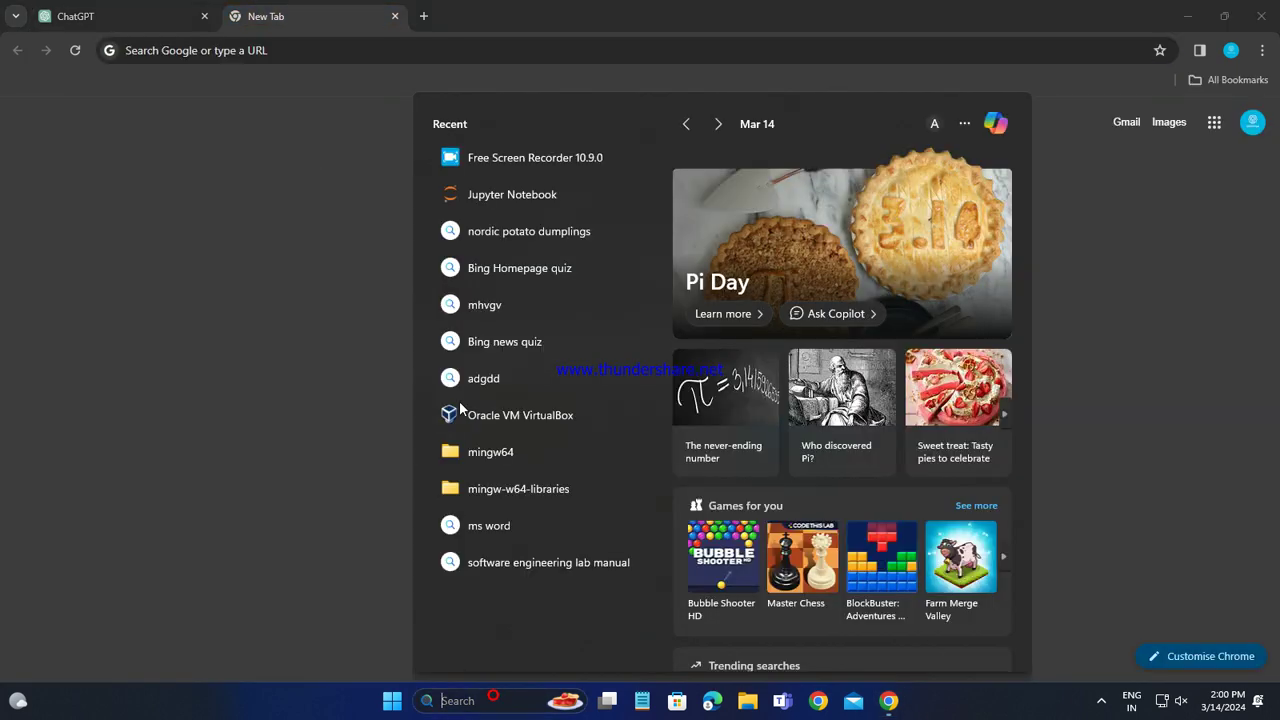
{"action": "left_click", "coordinate": [500, 200]}
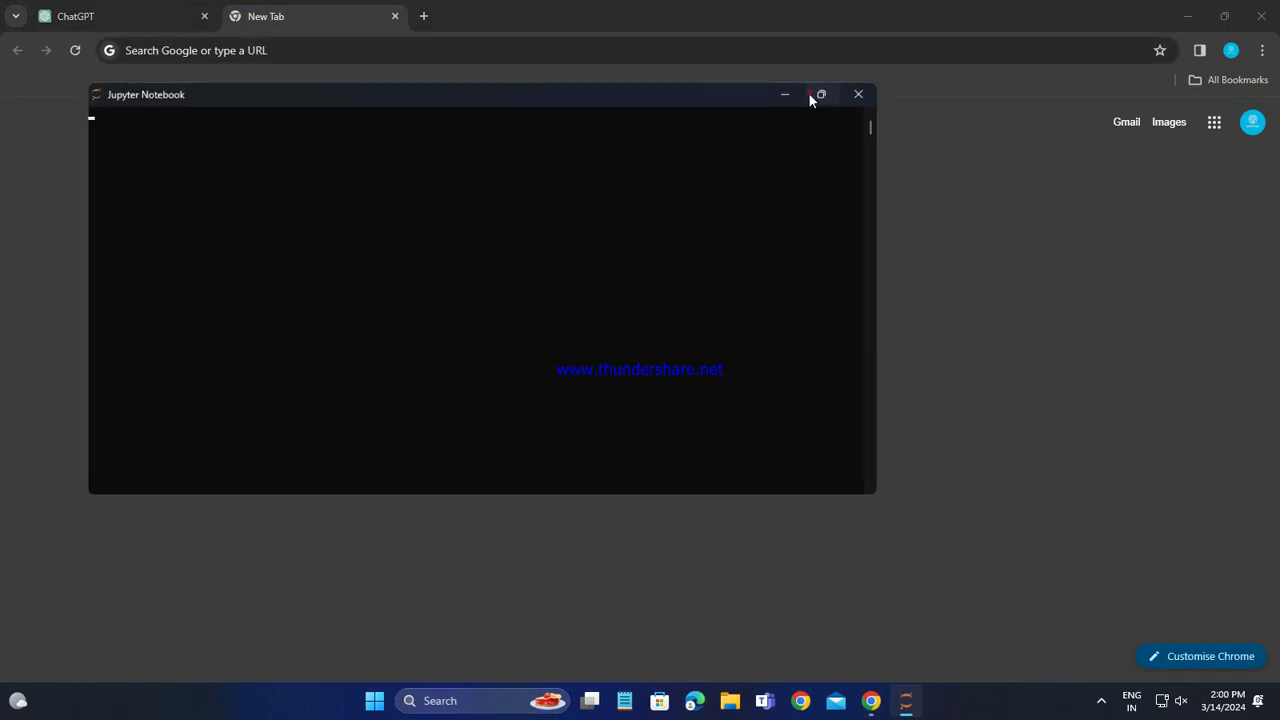
{"action": "left_click", "coordinate": [813, 95]}
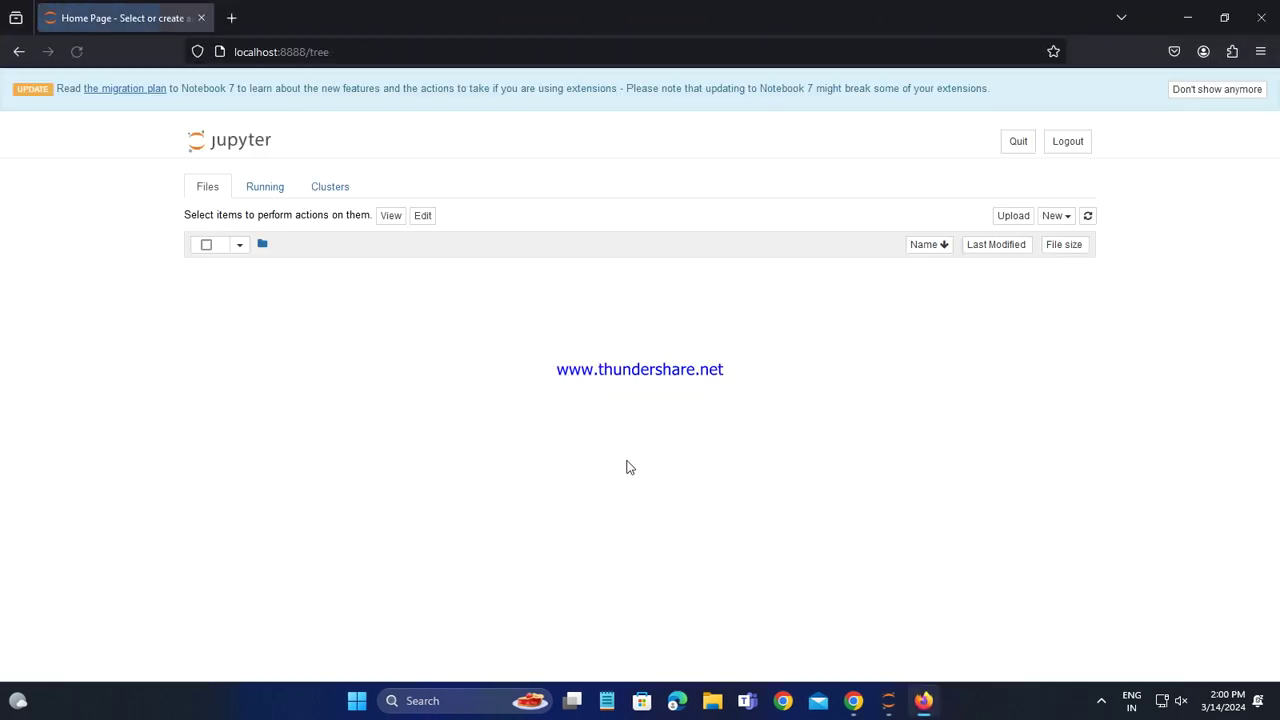
{"action": "scroll", "coordinate": [436, 549], "scroll_direction": "down", "scroll_amount": 5}
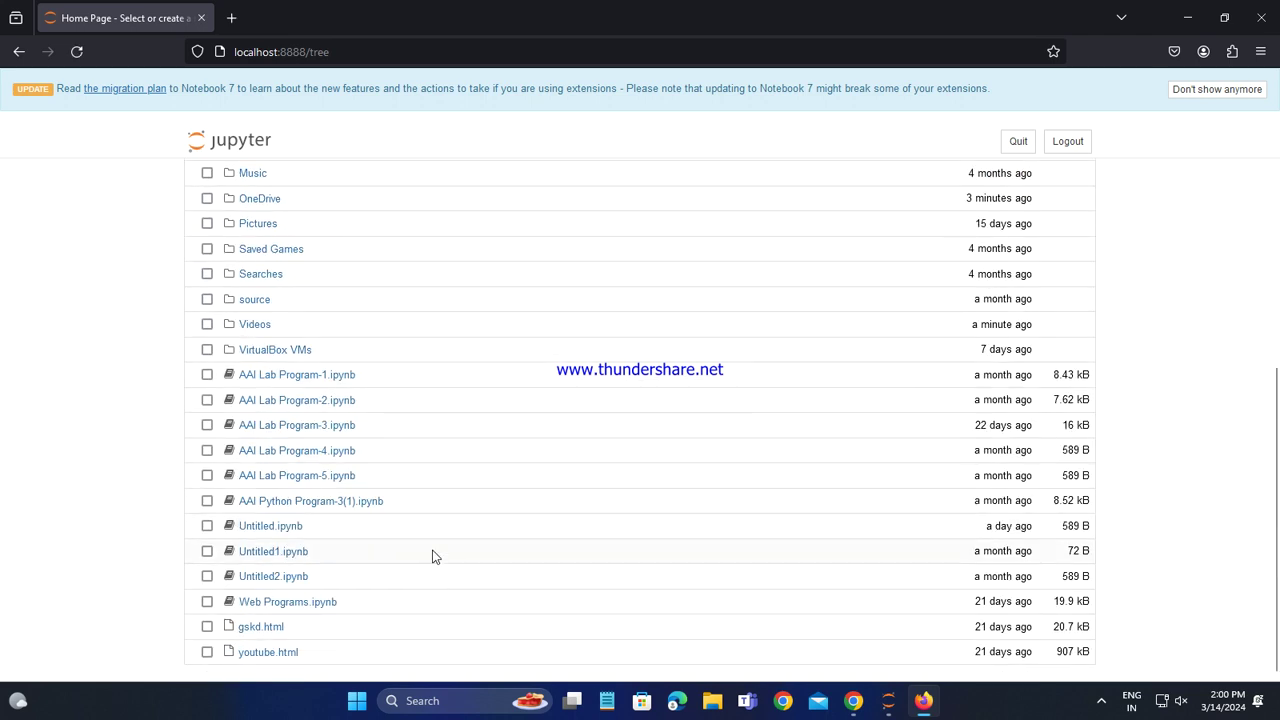
{"action": "scroll", "coordinate": [440, 562], "scroll_direction": "up", "scroll_amount": 5}
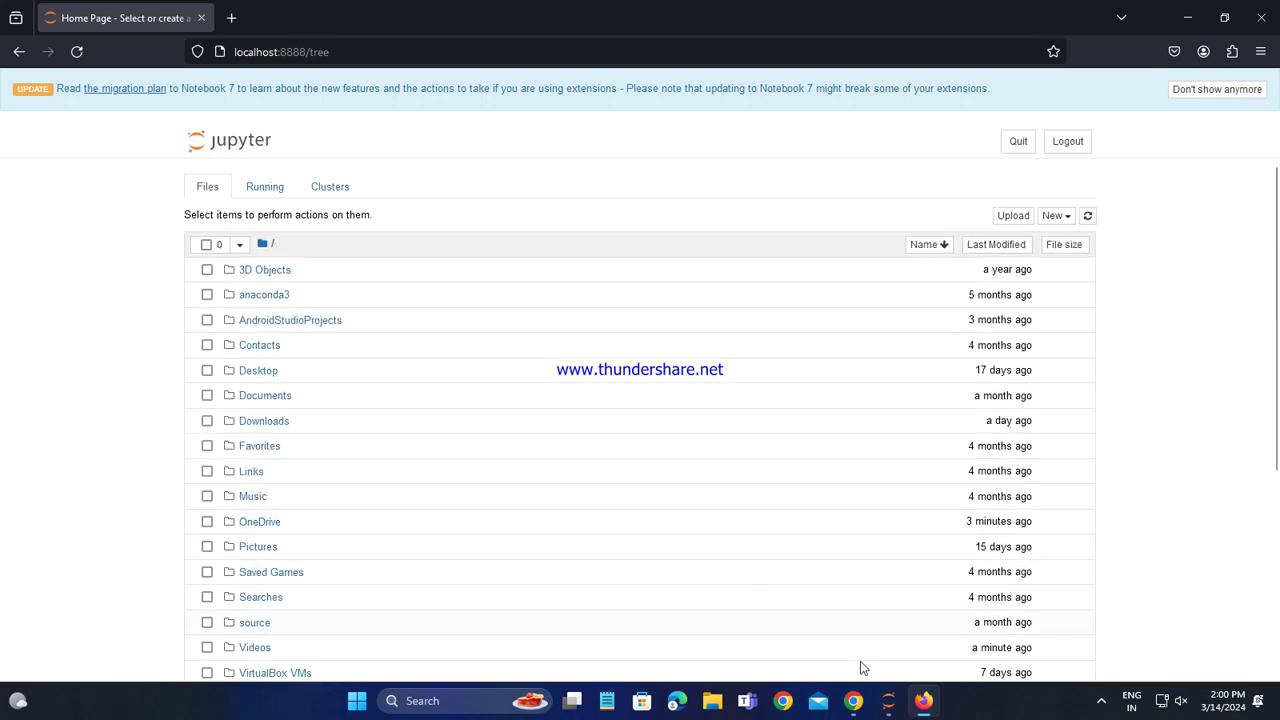
Switch back to Chrome and open YouTube in the blank tab from the Google apps.
{"action": "left_click", "coordinate": [853, 702]}
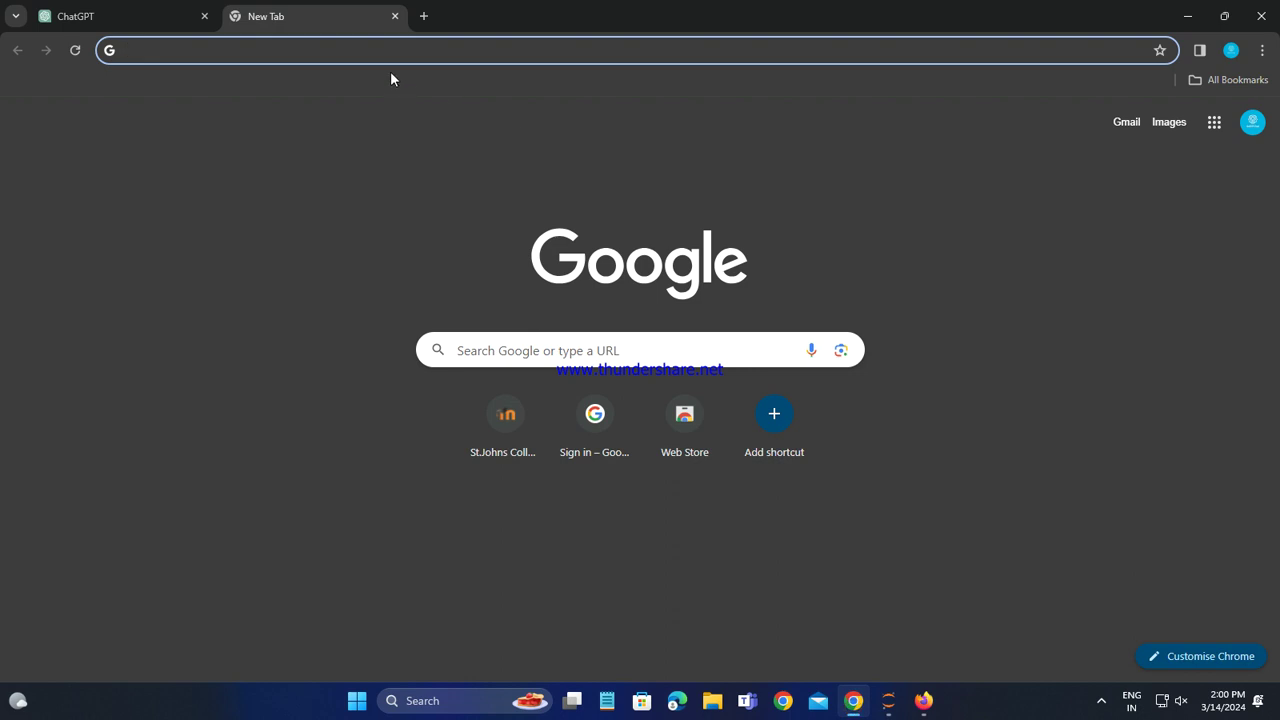
{"action": "left_click", "coordinate": [1214, 123]}
{"action": "left_click", "coordinate": [1051, 289]}
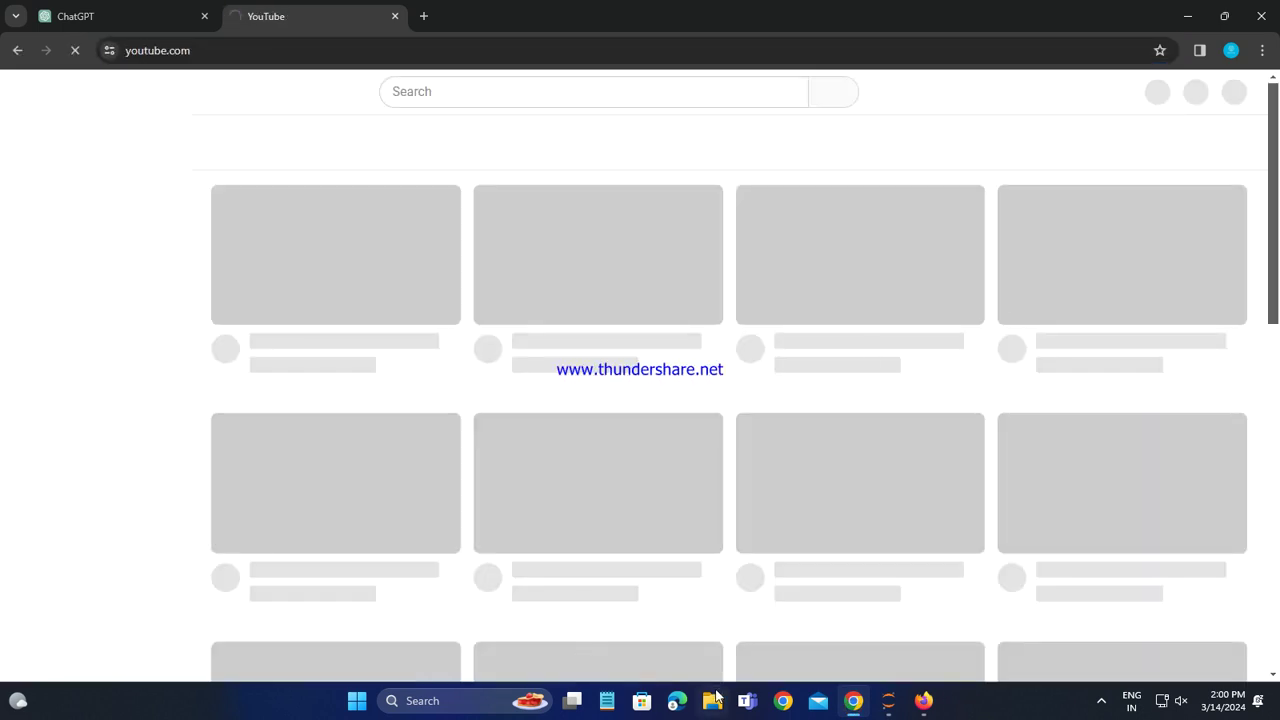
Open File Explorer and look through the Downloads and Videos folders, including the Captures subfolder.
{"action": "left_click", "coordinate": [712, 700]}
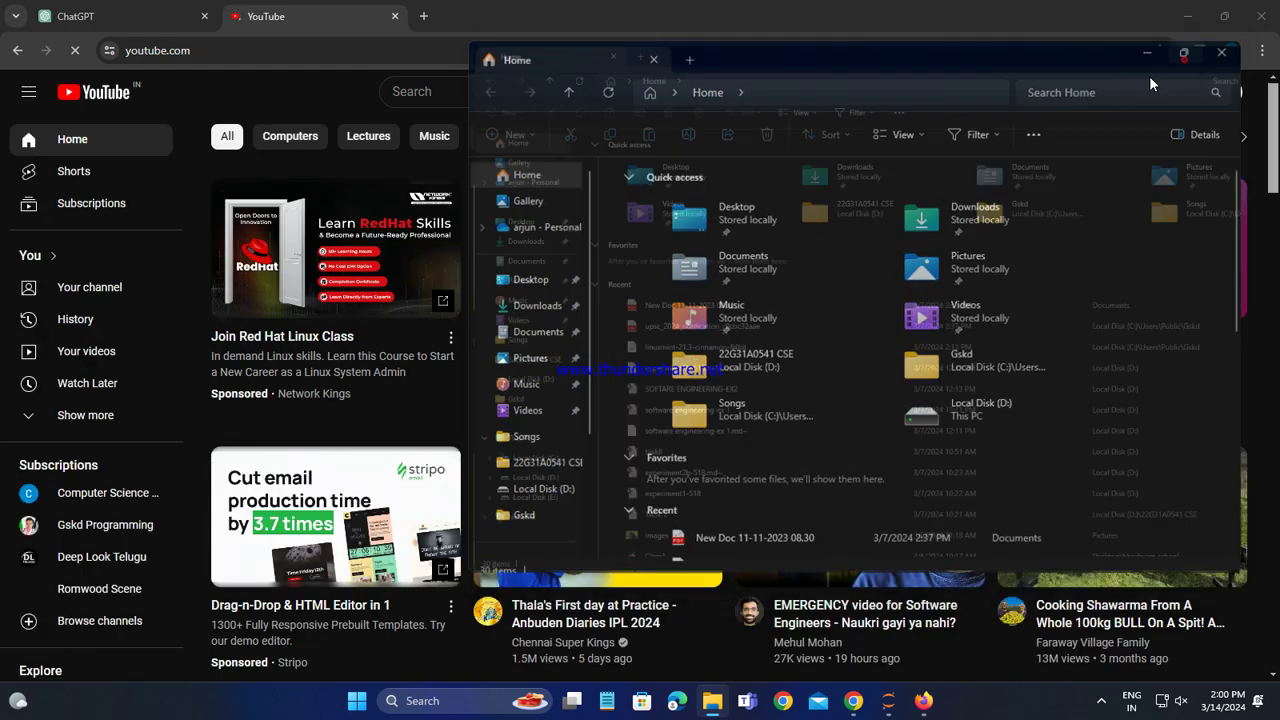
{"action": "left_click", "coordinate": [1184, 55]}
{"action": "left_click", "coordinate": [70, 253]}
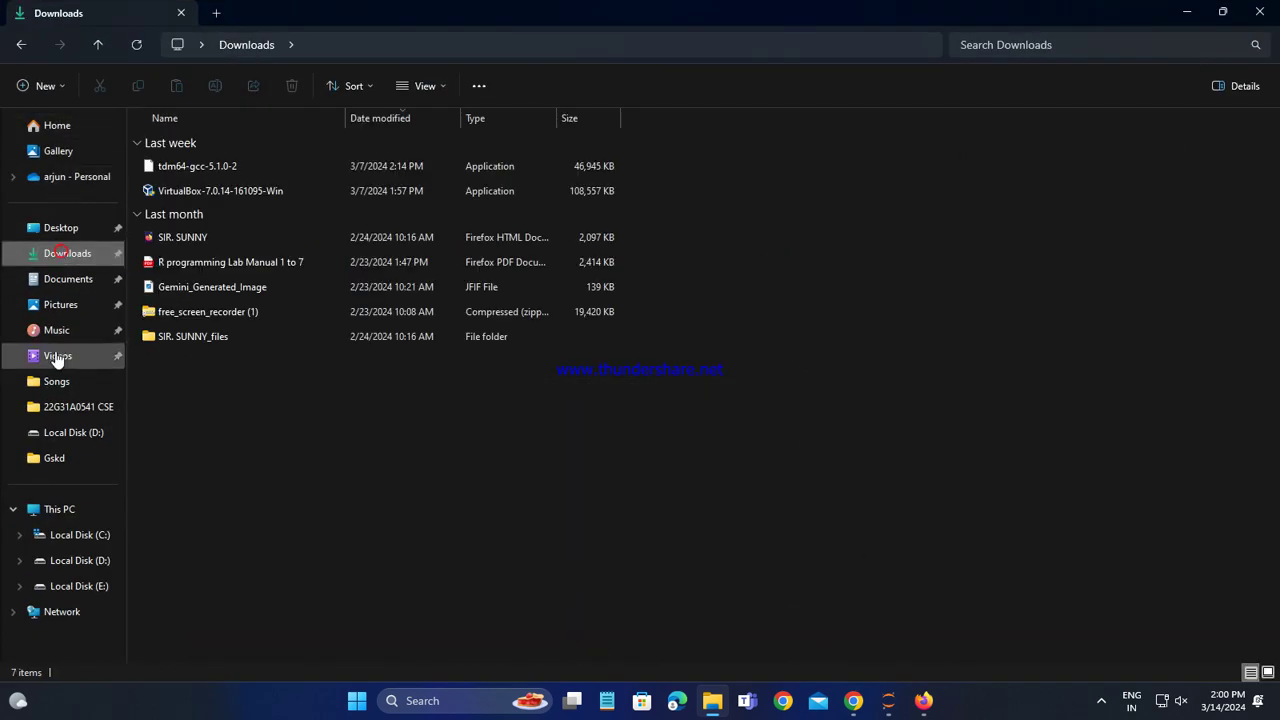
{"action": "left_click", "coordinate": [66, 358]}
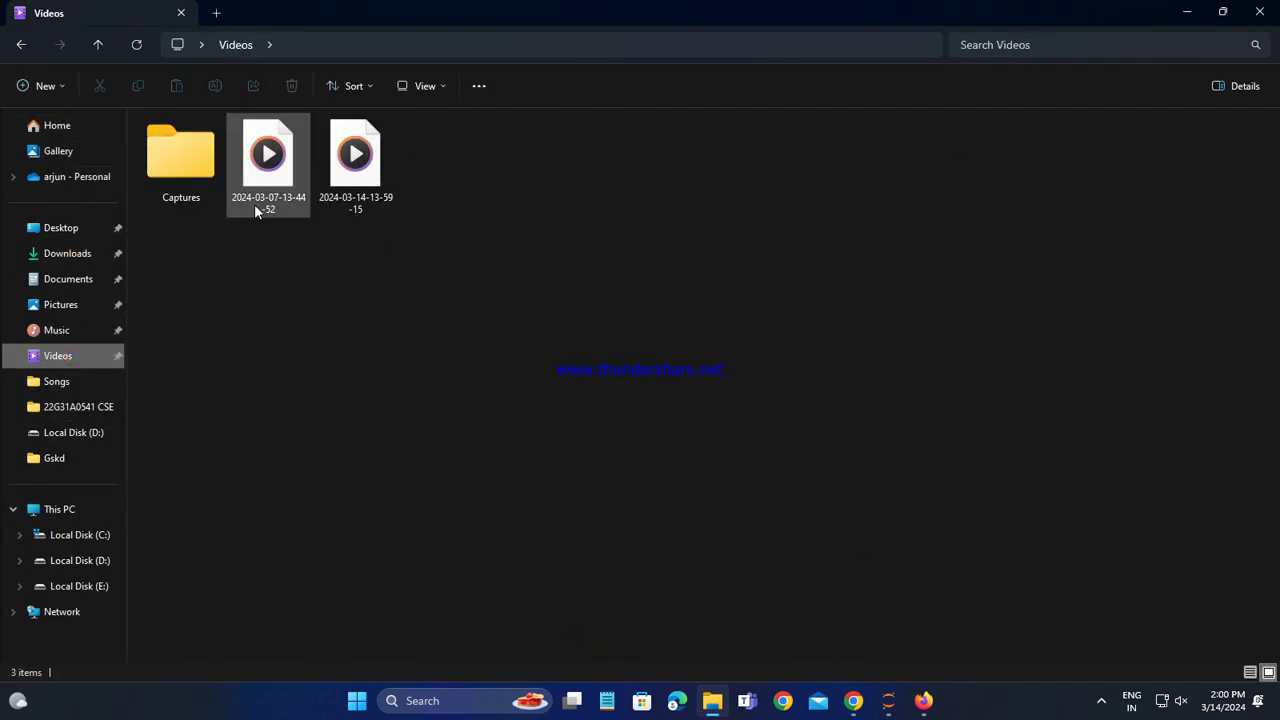
{"action": "double_click", "coordinate": [198, 177]}
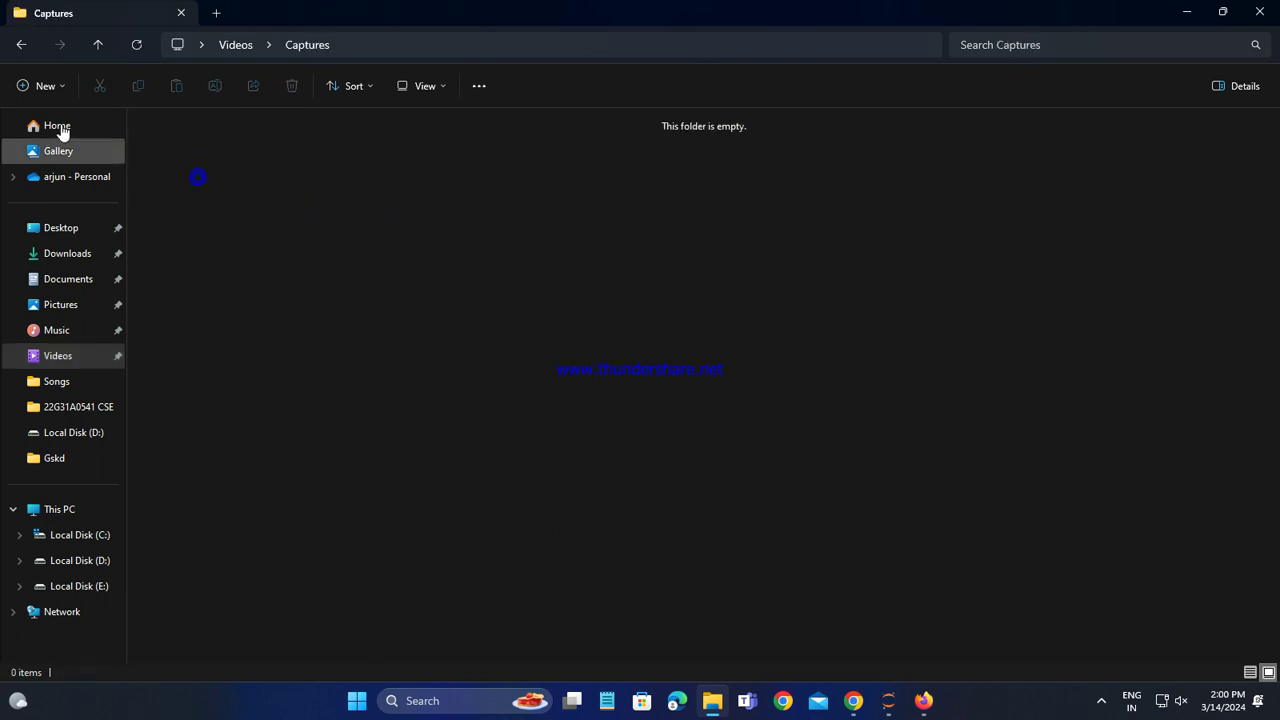
{"action": "left_click", "coordinate": [21, 44]}
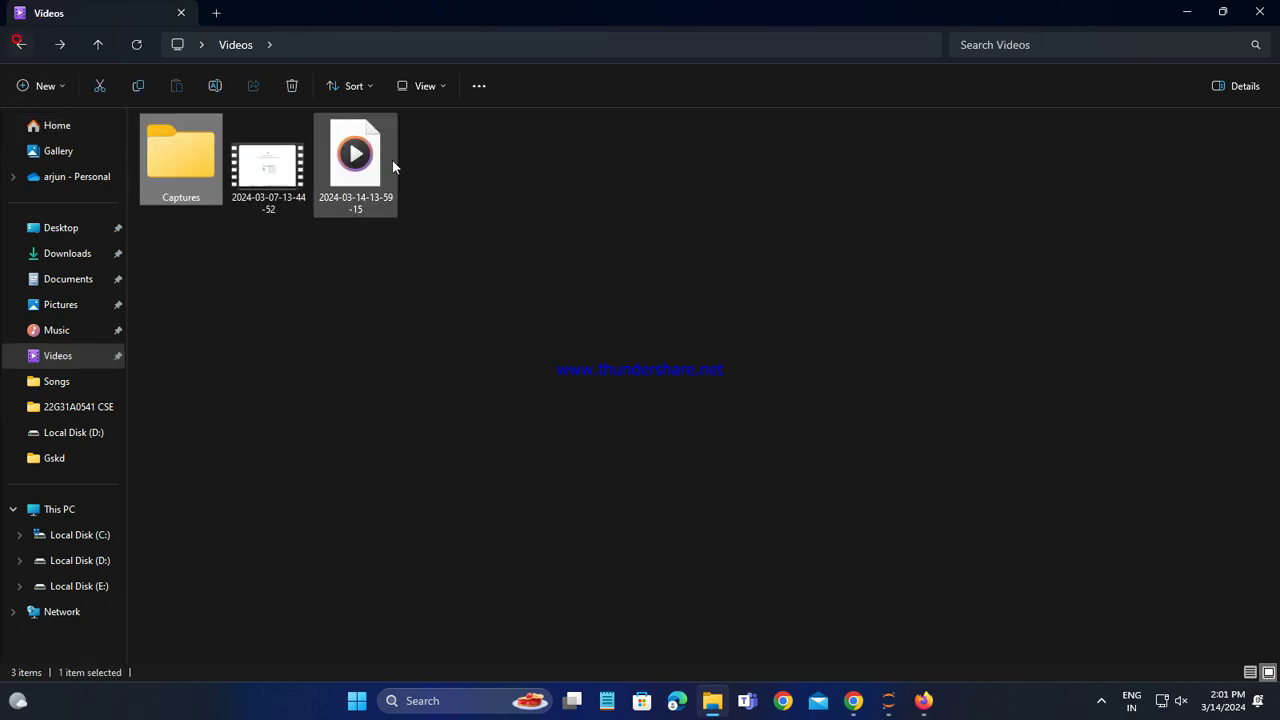
{"action": "left_click", "coordinate": [342, 330]}
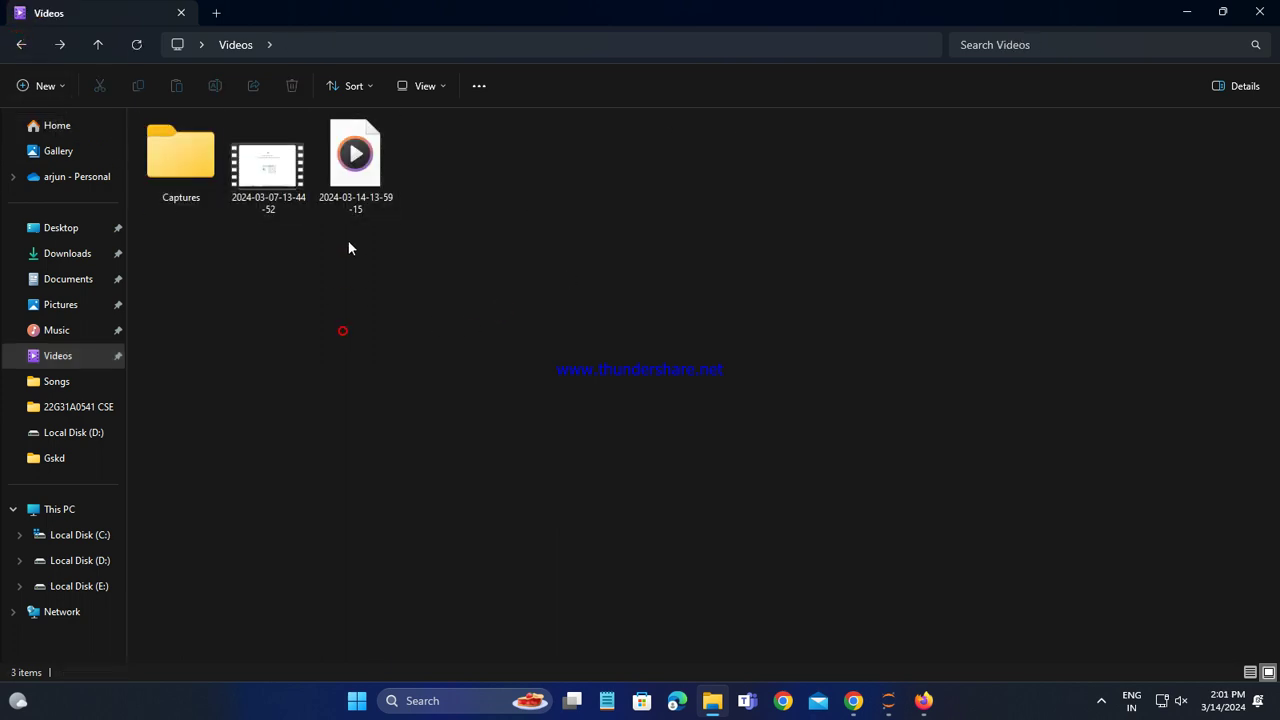
{"action": "double_click", "coordinate": [360, 170]}
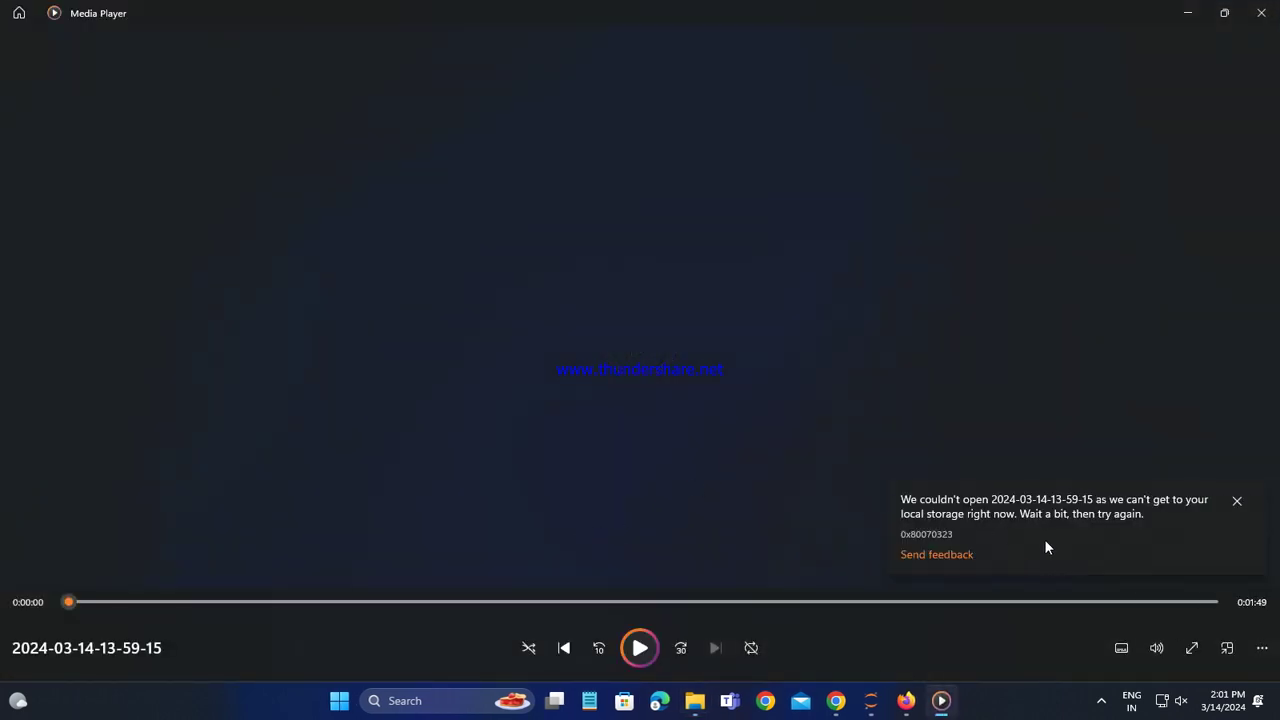
{"action": "left_click", "coordinate": [1261, 12]}
{"action": "left_click", "coordinate": [297, 85]}
{"action": "left_click", "coordinate": [384, 279]}
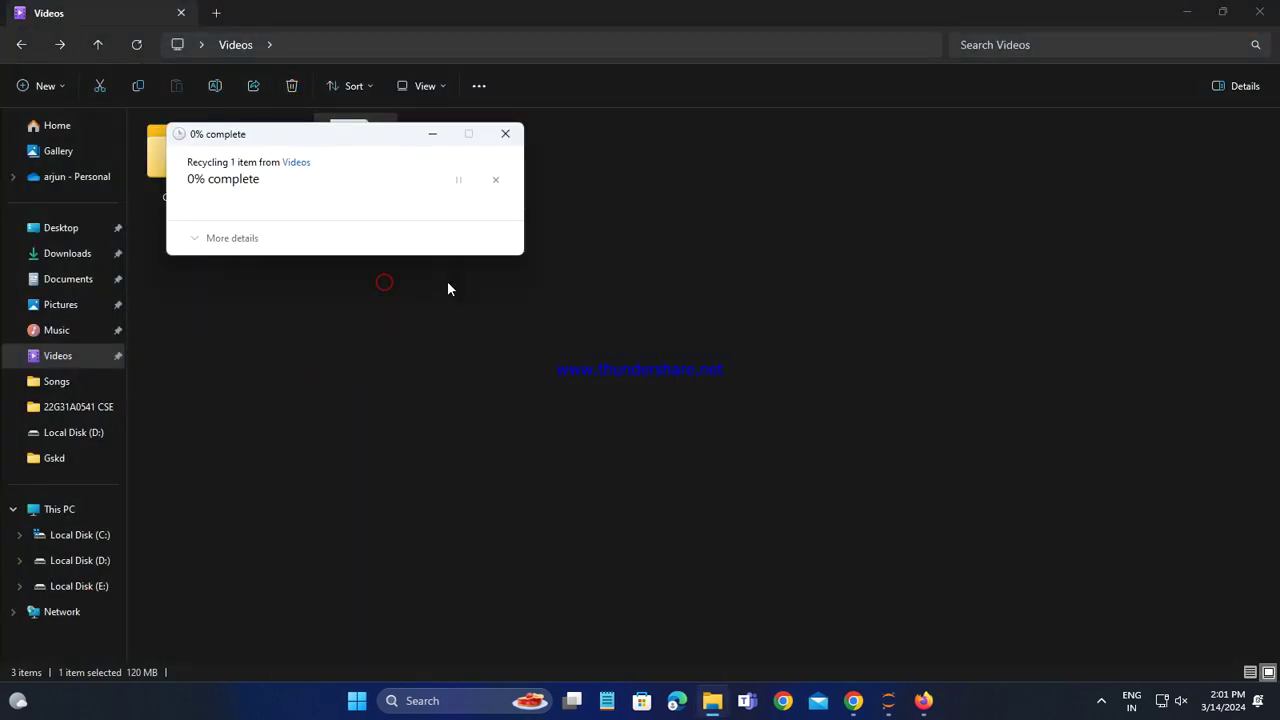
{"action": "left_click", "coordinate": [476, 280]}
{"action": "left_click", "coordinate": [423, 297]}
{"action": "double_click", "coordinate": [278, 178]}
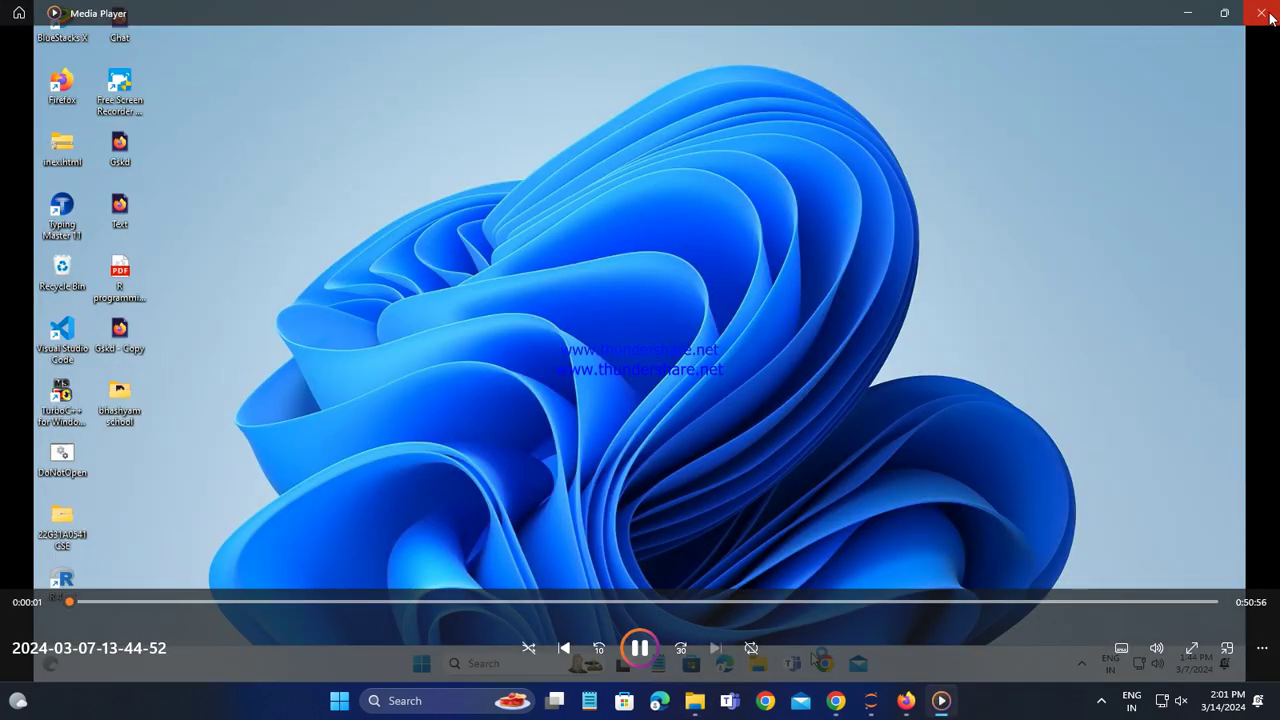
{"action": "left_click", "coordinate": [1266, 14]}
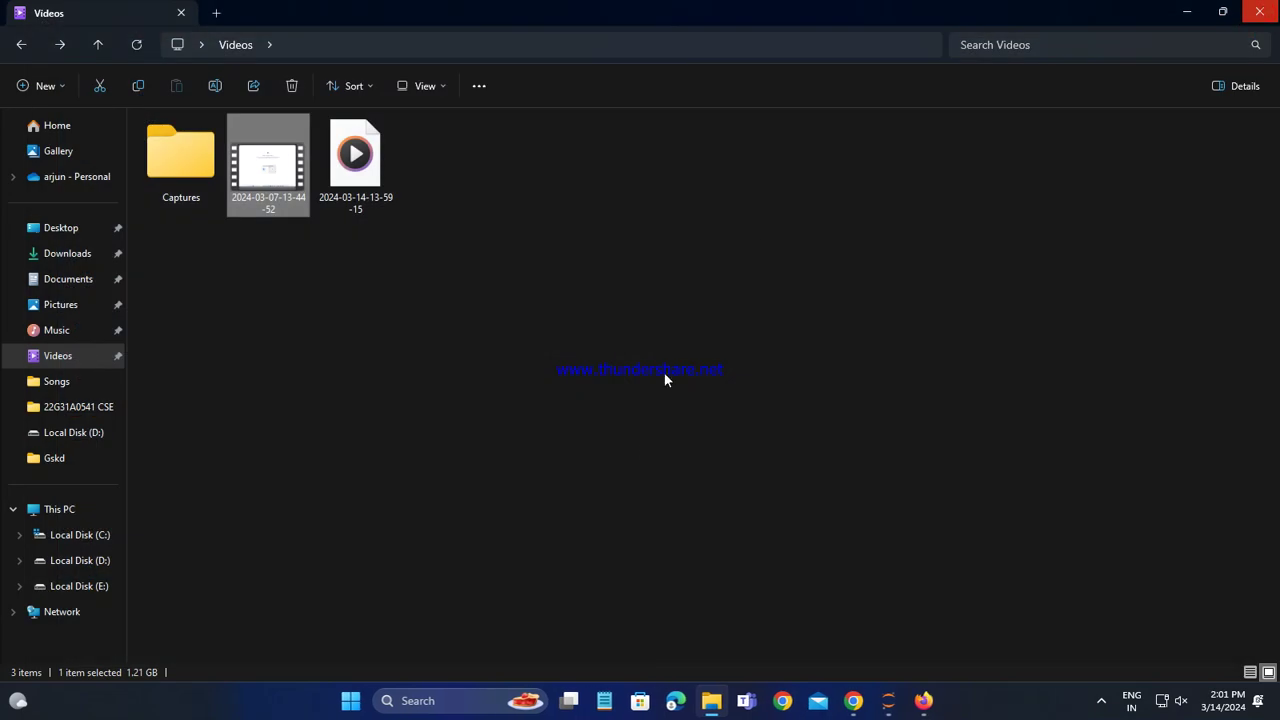
{"action": "double_click", "coordinate": [278, 200]}
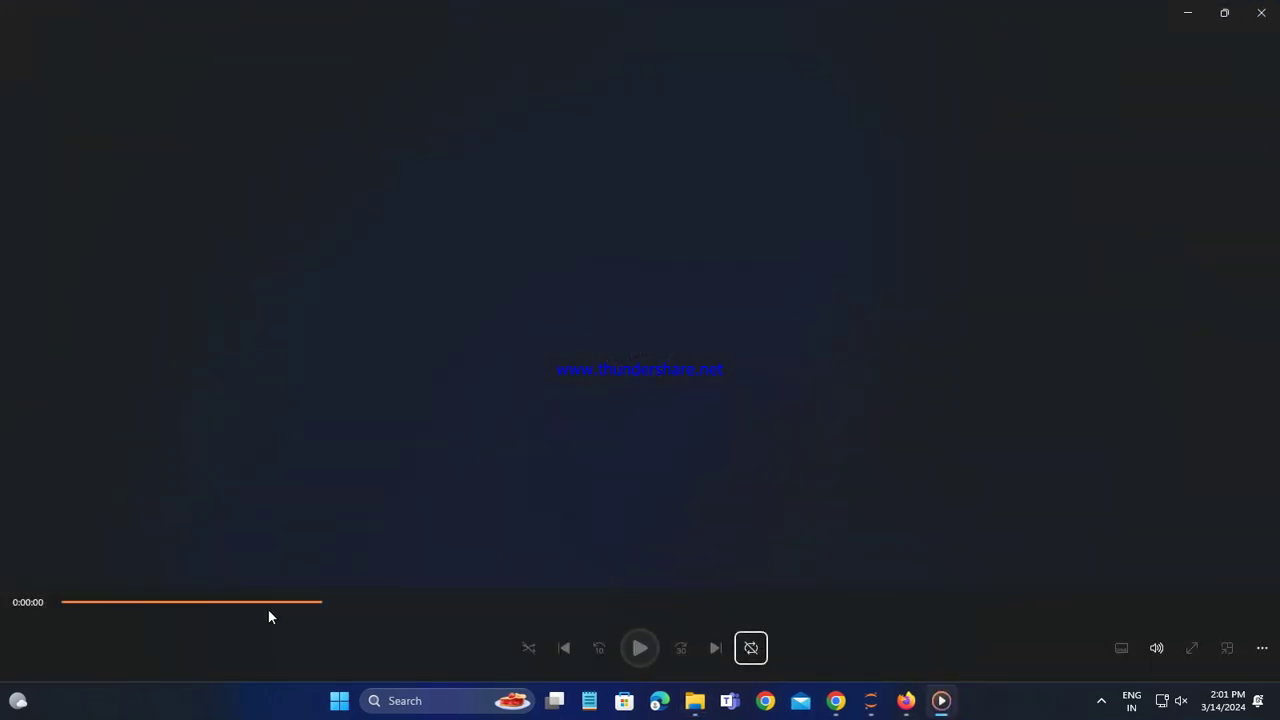
{"action": "left_click_drag", "start_coordinate": [277, 601], "coordinate": [799, 601]}
{"action": "key", "text": "alt+F4"}
{"action": "left_click", "coordinate": [331, 268]}
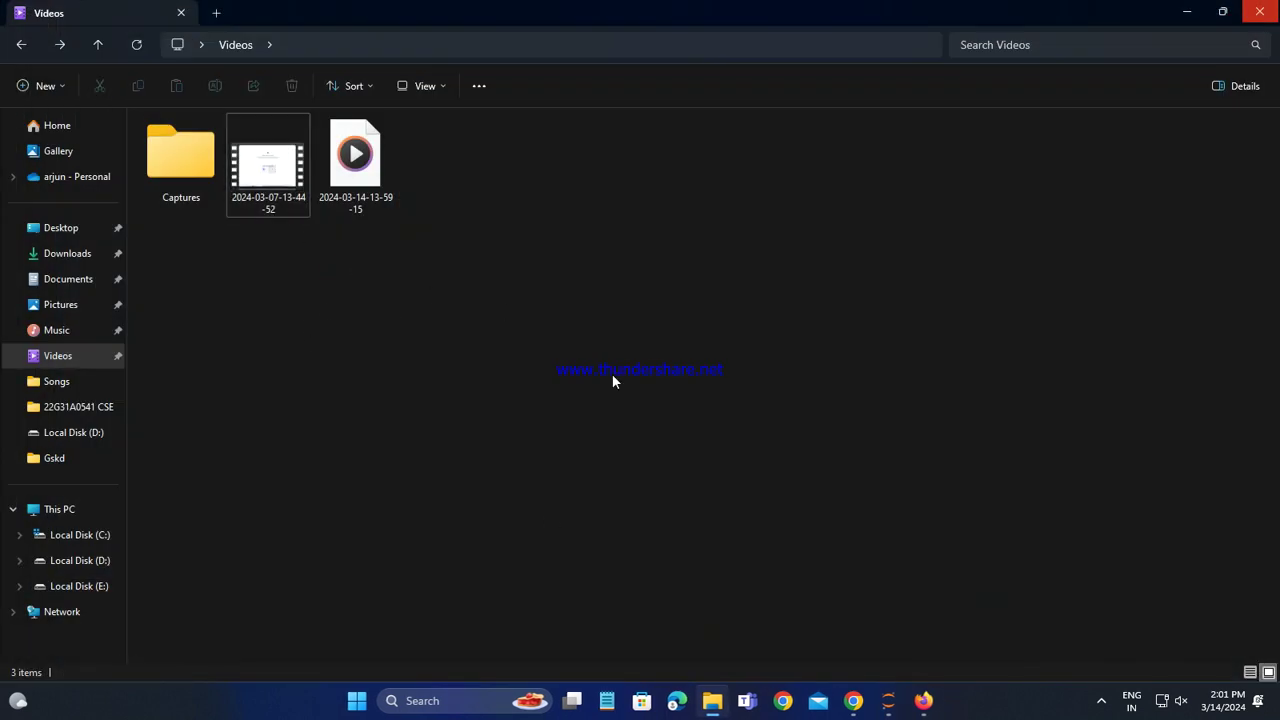
{"action": "left_click", "coordinate": [276, 165]}
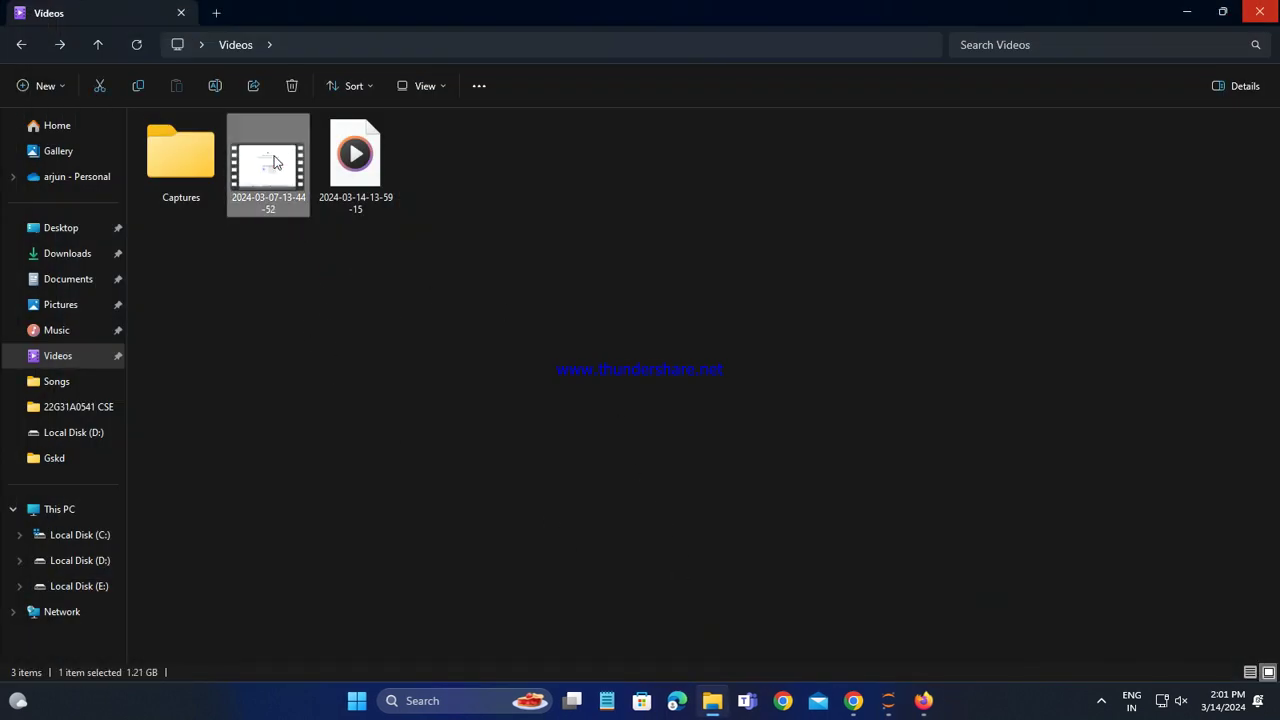
{"action": "key", "text": "F2"}
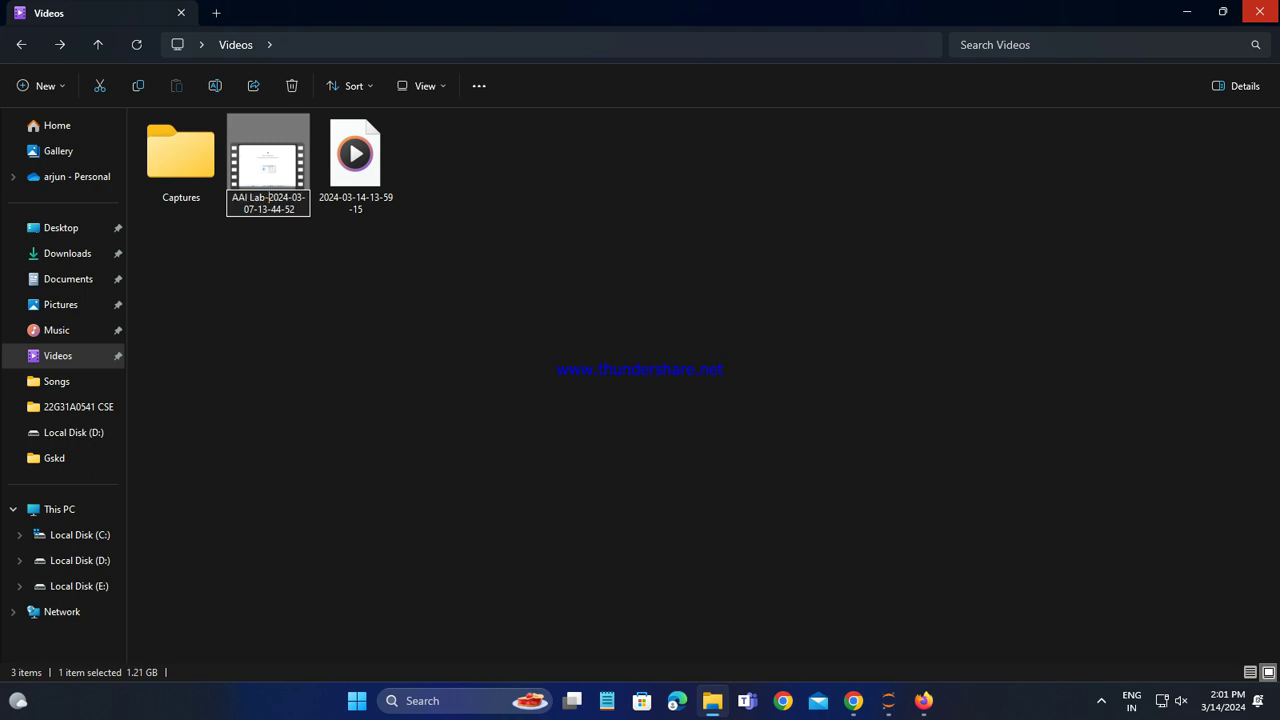
{"action": "left_click", "coordinate": [678, 334]}
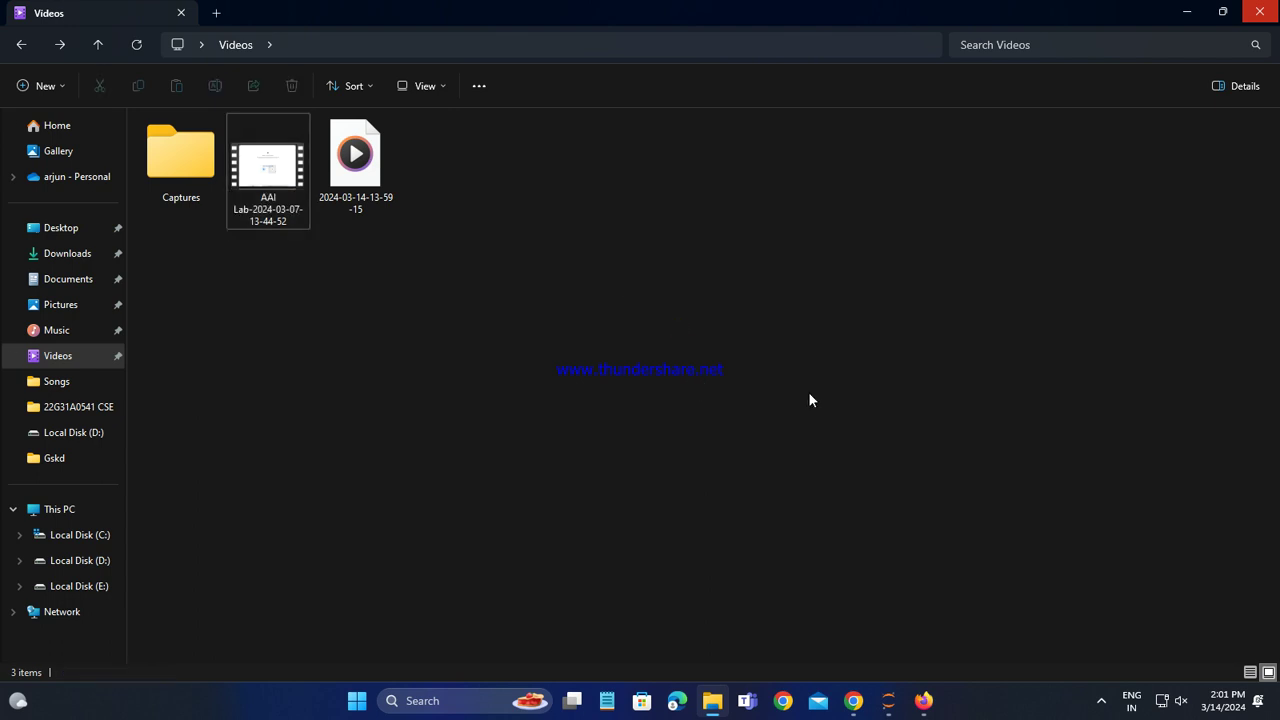
{"action": "left_click", "coordinate": [853, 700]}
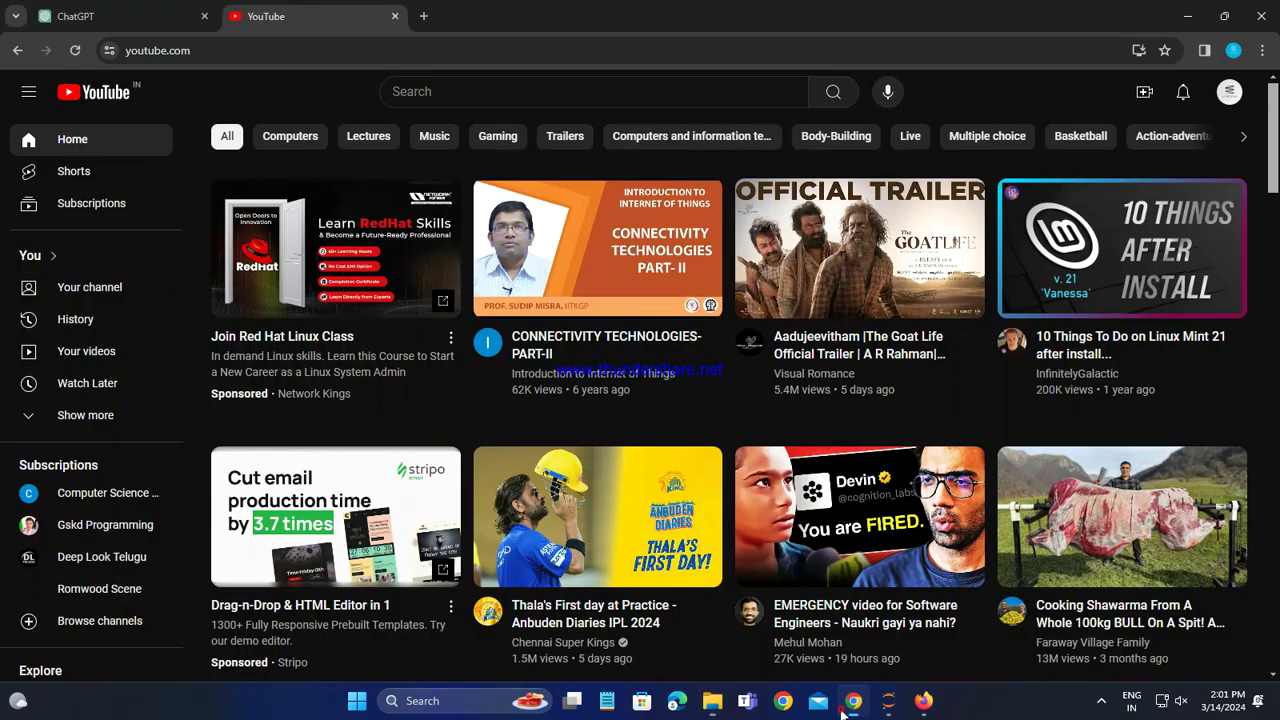
{"action": "left_click", "coordinate": [1144, 91]}
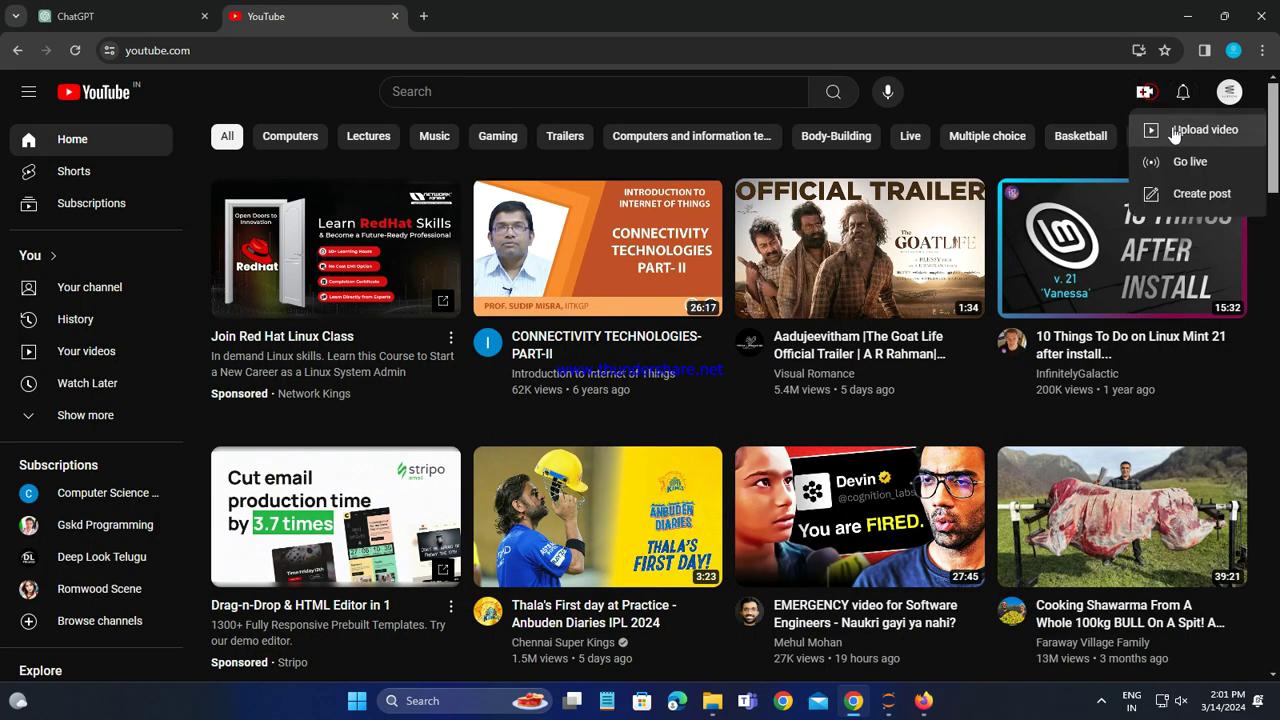
{"action": "left_click", "coordinate": [1174, 132]}
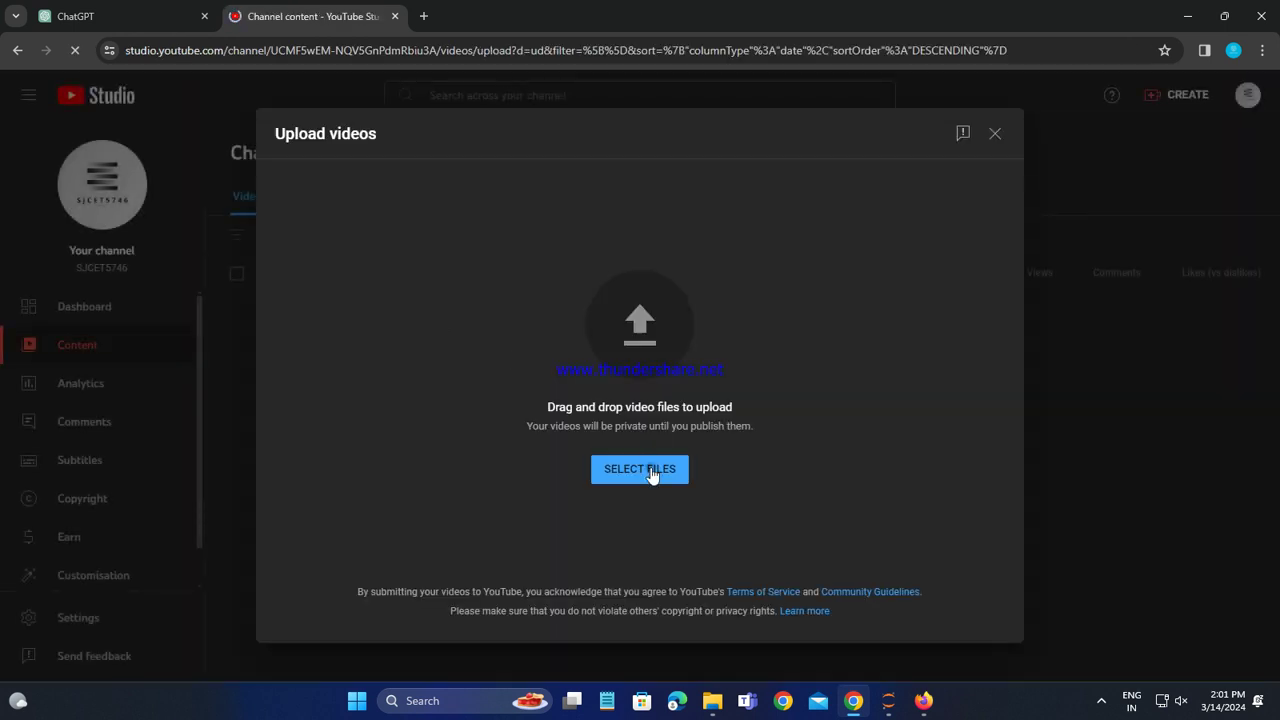
{"action": "left_click", "coordinate": [651, 472]}
{"action": "left_click", "coordinate": [765, 275]}
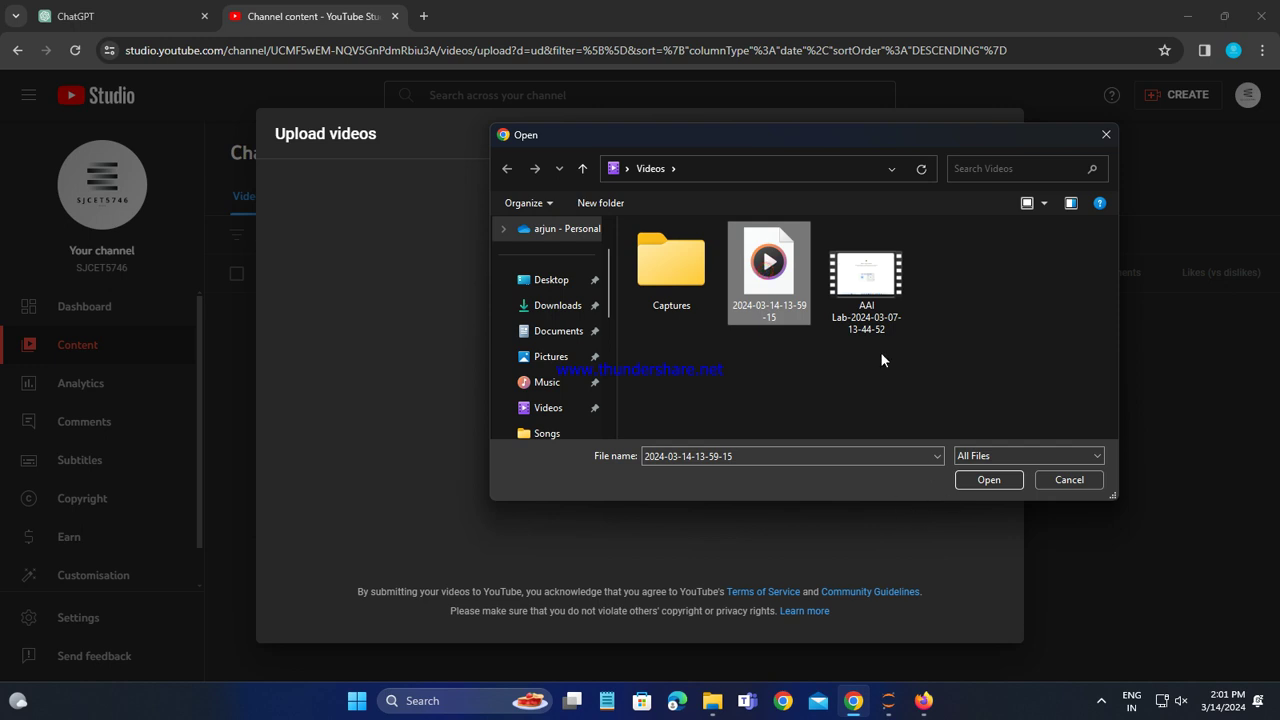
{"action": "key", "text": "Right"}
{"action": "left_click", "coordinate": [985, 480]}
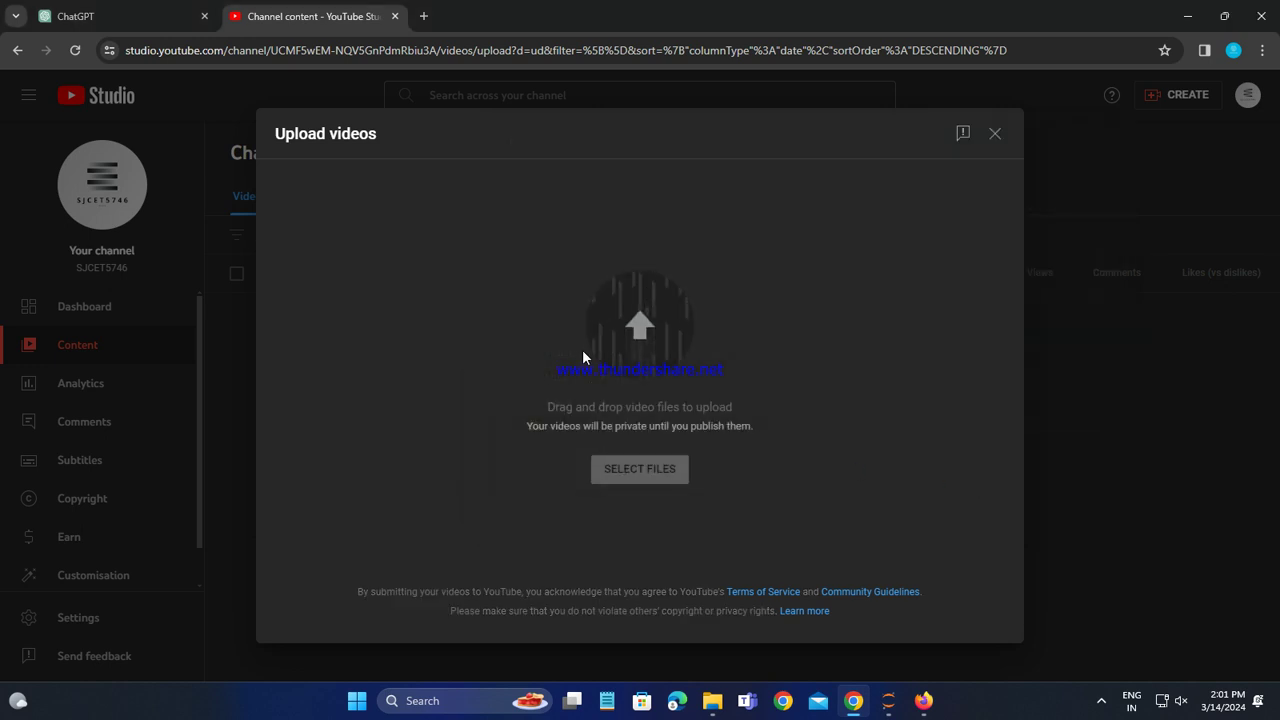
Open YouTube in a new tab and view the SJCET5746 channel page to check how its existing videos are titled.
{"action": "left_click", "coordinate": [423, 16]}
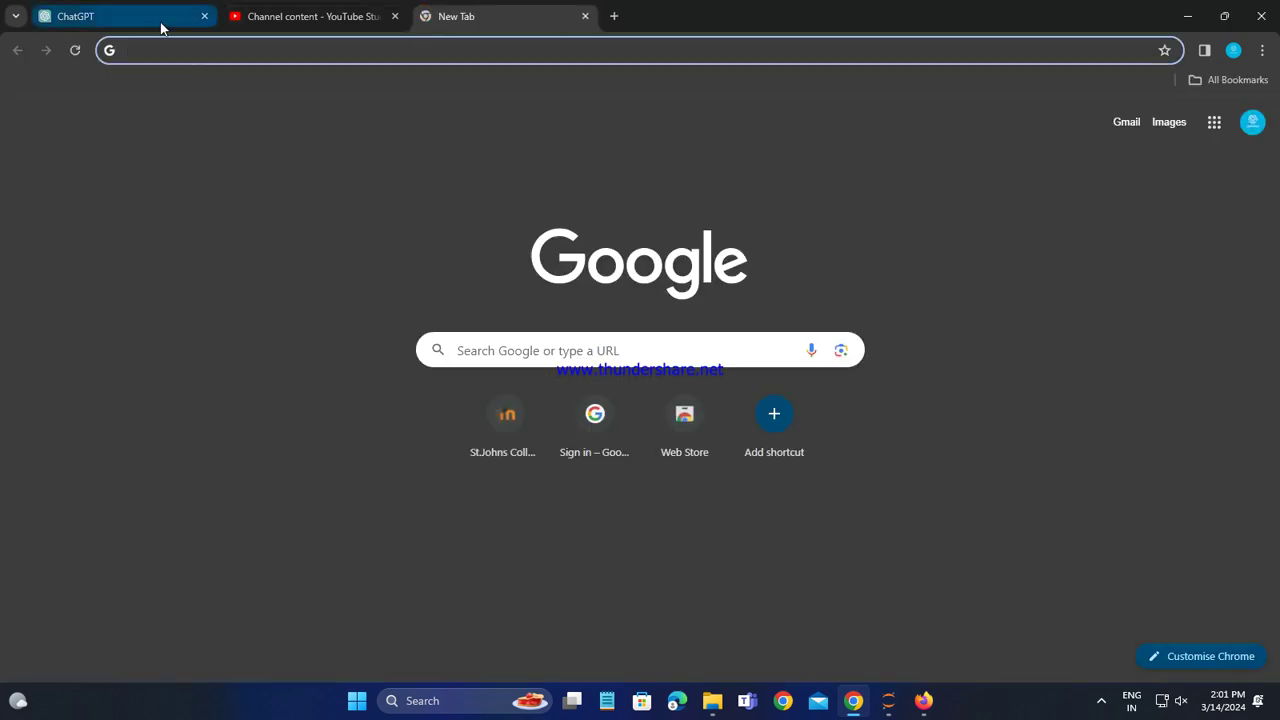
{"action": "left_click", "coordinate": [160, 20]}
{"action": "left_click", "coordinate": [312, 18]}
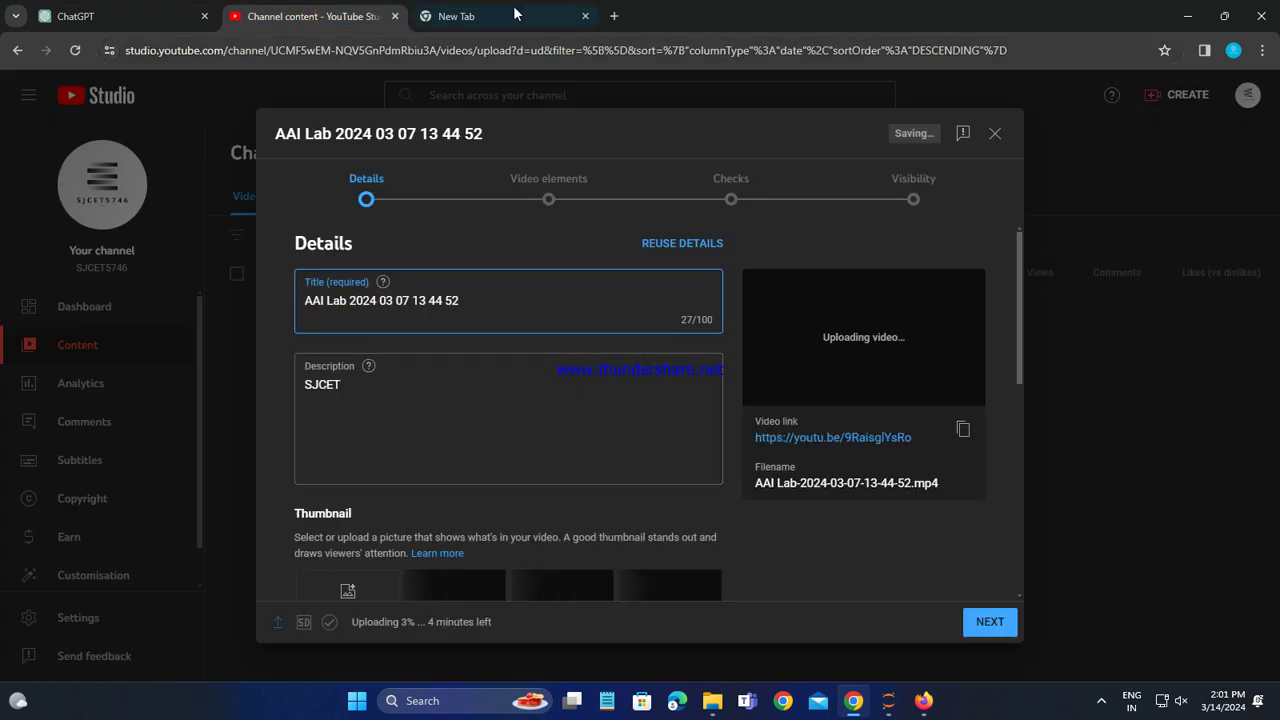
{"action": "left_click", "coordinate": [460, 16]}
{"action": "left_click", "coordinate": [1204, 122]}
{"action": "left_click", "coordinate": [1066, 302]}
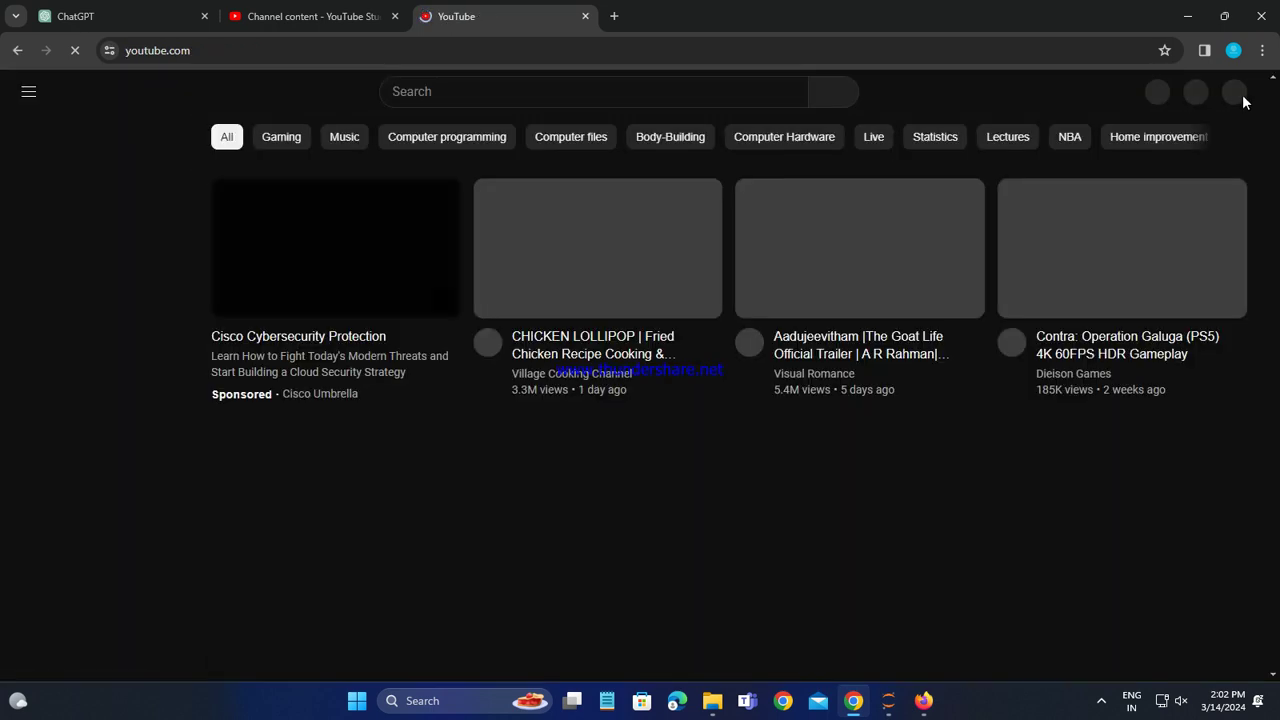
{"action": "left_click", "coordinate": [1236, 94]}
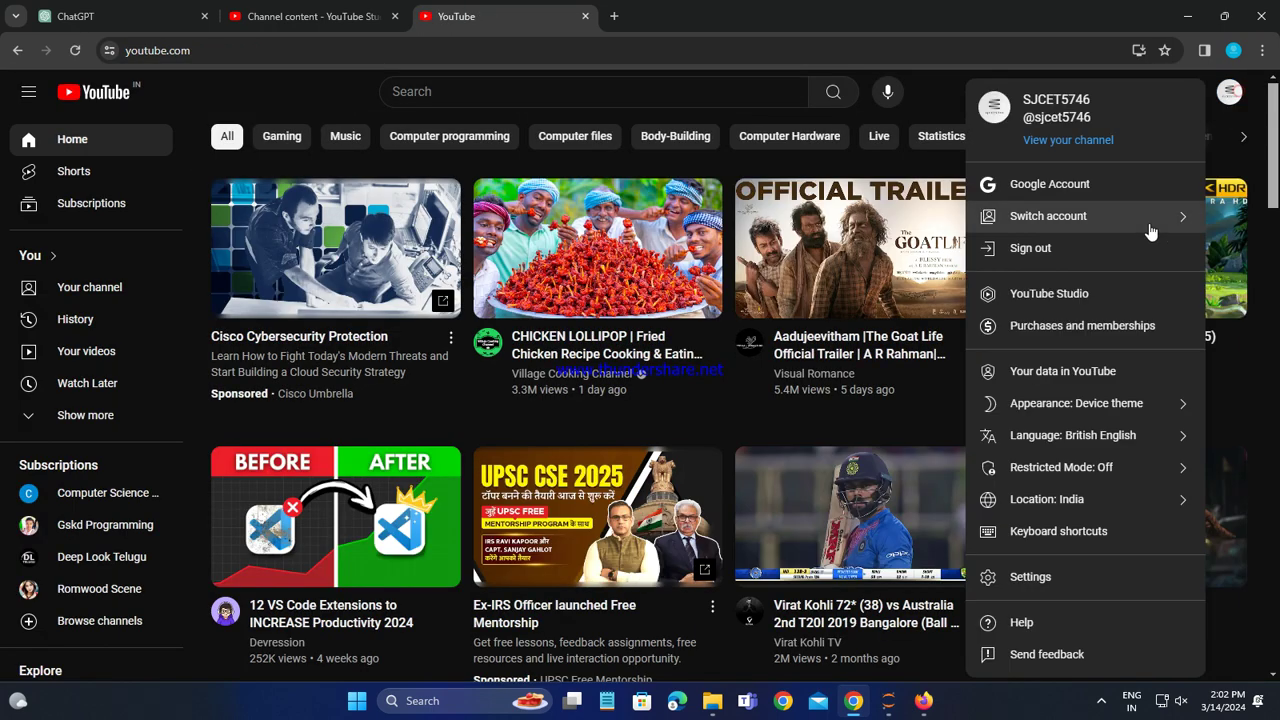
{"action": "left_click", "coordinate": [1058, 142]}
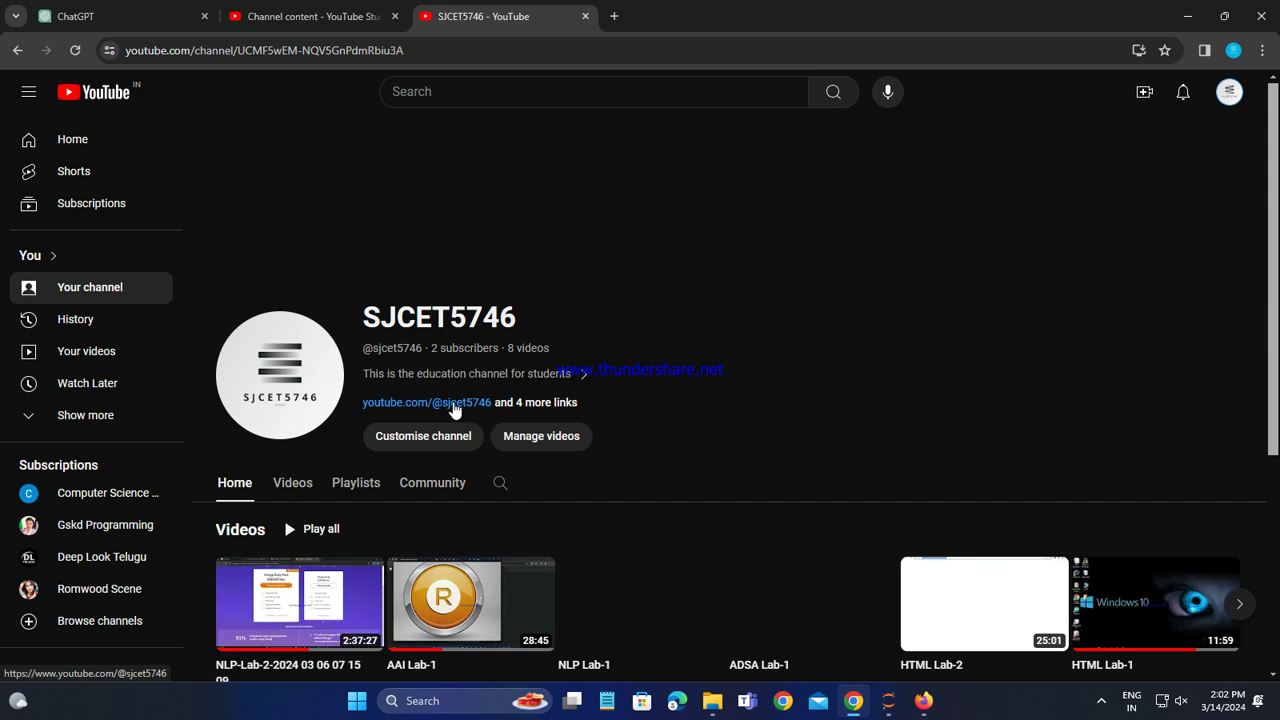
{"action": "scroll", "coordinate": [588, 458], "scroll_direction": "down", "scroll_amount": 2}
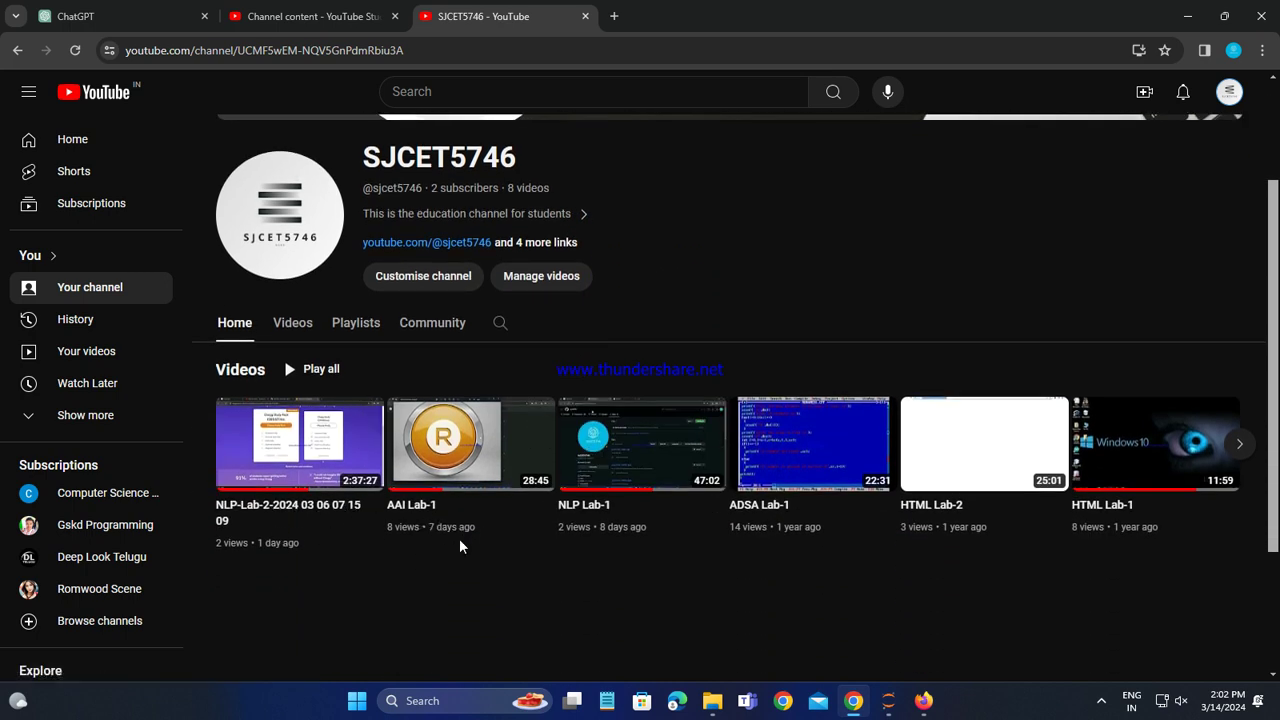
{"action": "left_click", "coordinate": [285, 12]}
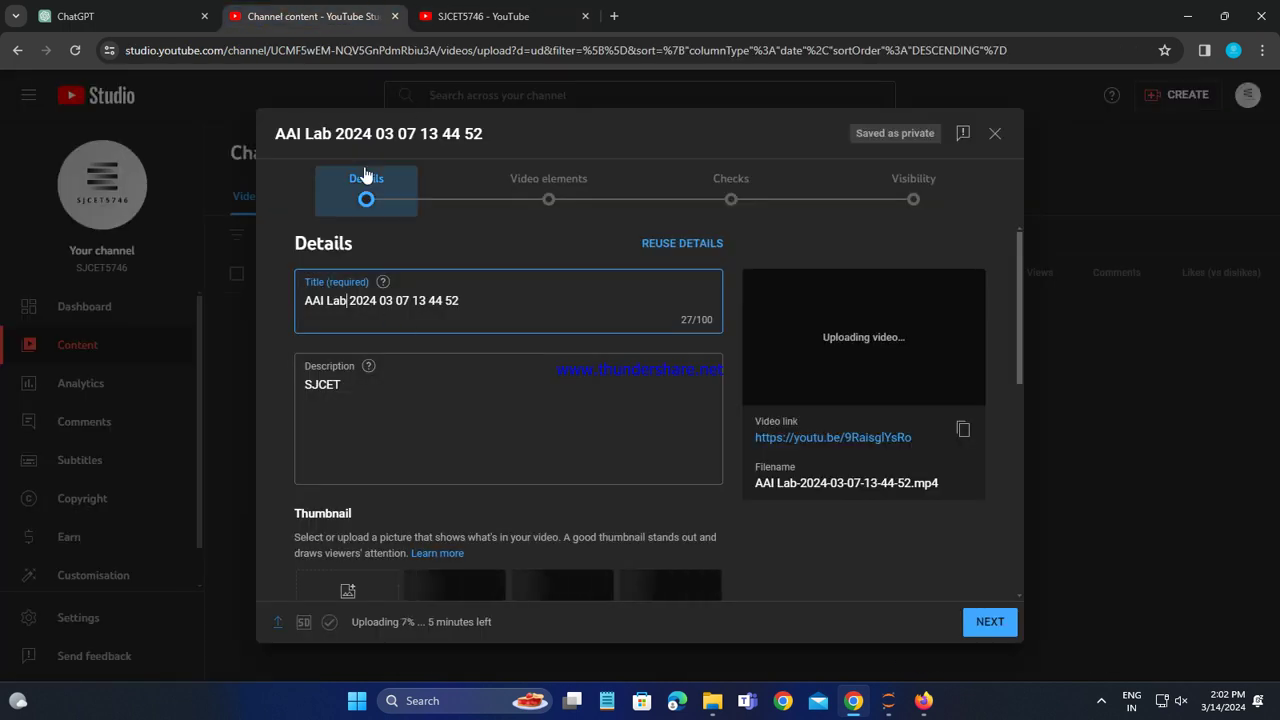
{"action": "type", "text": "-2-"}
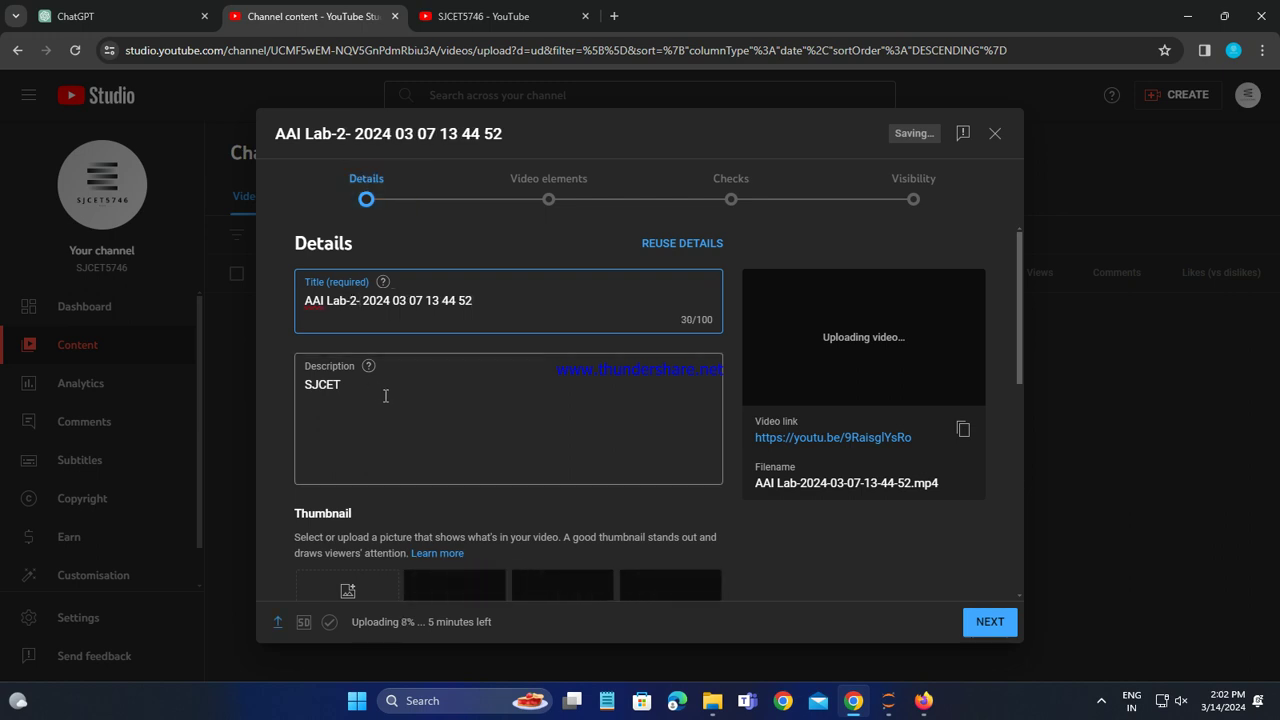
{"action": "scroll", "coordinate": [380, 391], "scroll_direction": "down", "scroll_amount": 4}
{"action": "scroll", "coordinate": [439, 456], "scroll_direction": "down", "scroll_amount": 2}
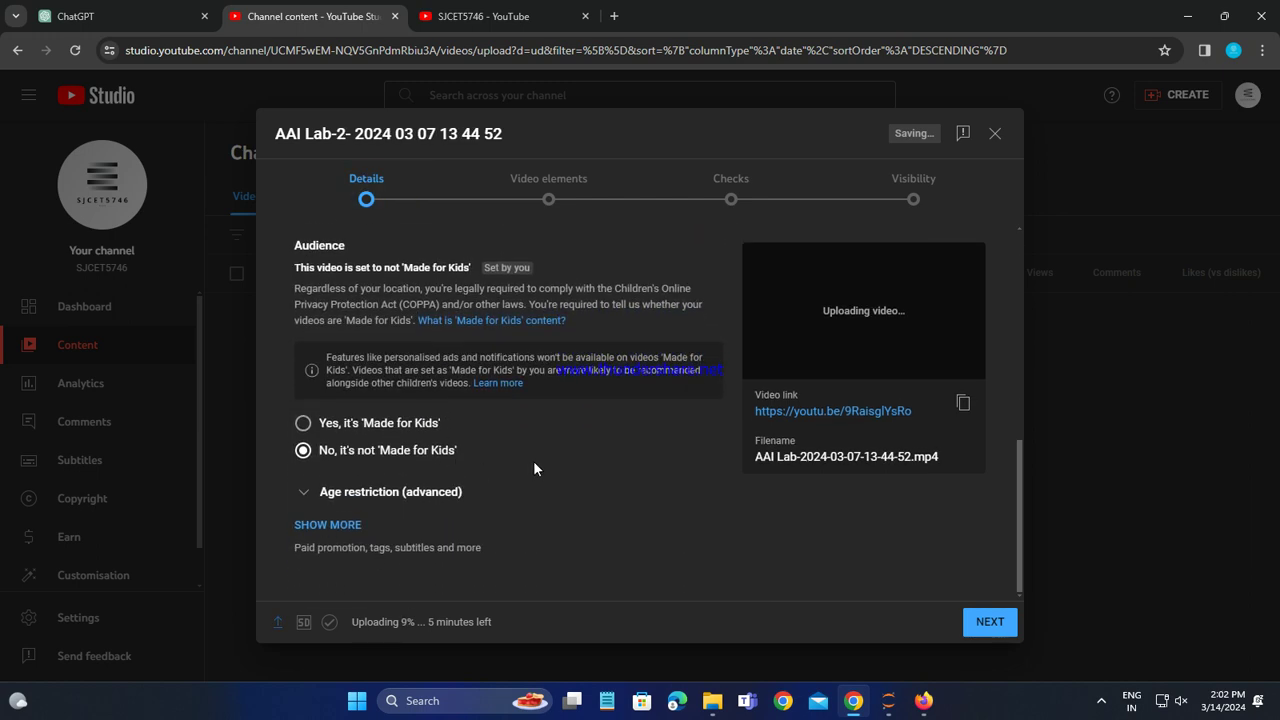
{"action": "scroll", "coordinate": [500, 440], "scroll_direction": "up", "scroll_amount": 8}
Continue past the video elements and checks, set the video's visibility to Public, save it and dismiss the upload notice.
{"action": "left_click", "coordinate": [975, 622]}
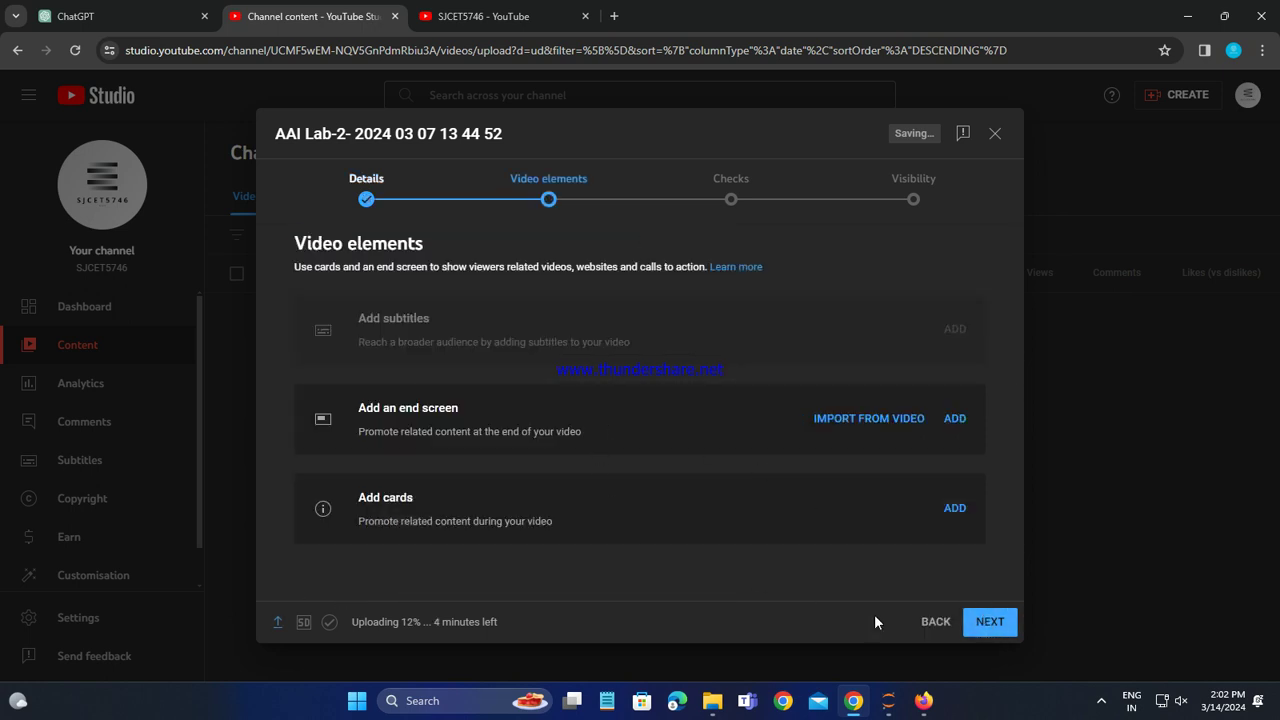
{"action": "left_click", "coordinate": [995, 628]}
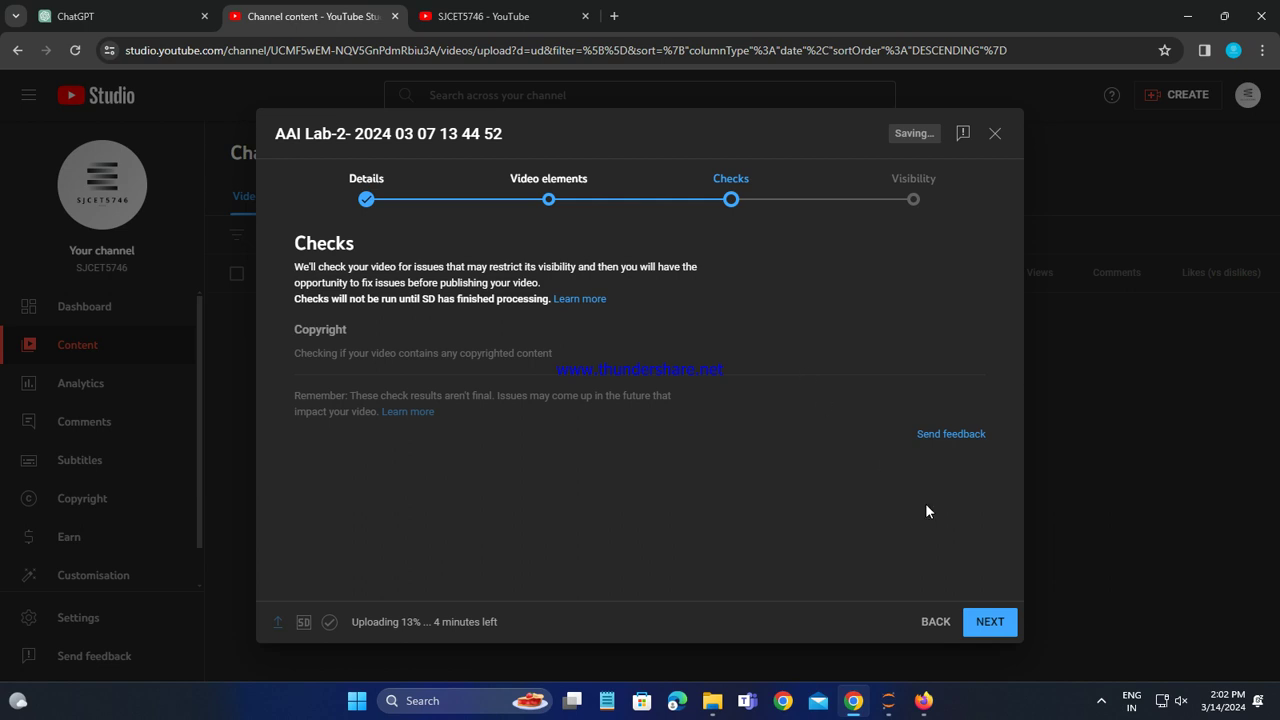
{"action": "left_click", "coordinate": [988, 630]}
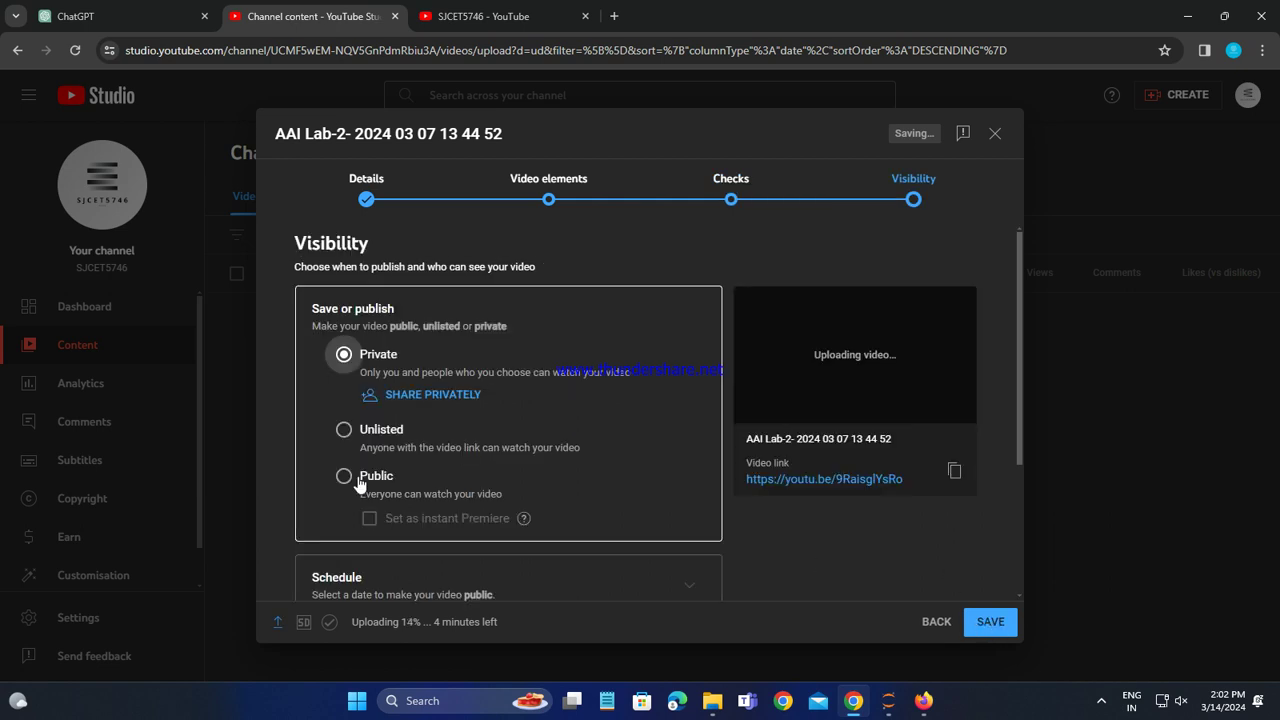
{"action": "left_click", "coordinate": [343, 475]}
{"action": "scroll", "coordinate": [897, 520], "scroll_direction": "down", "scroll_amount": 2}
{"action": "left_click", "coordinate": [1008, 627]}
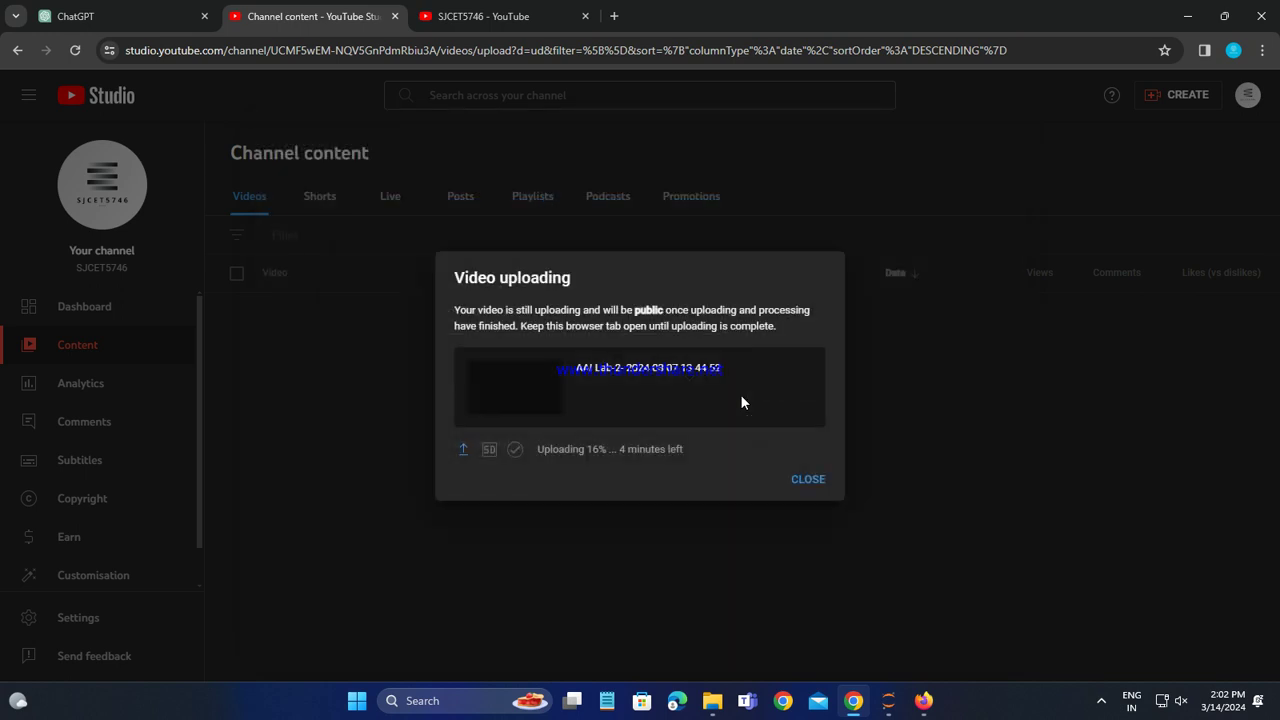
{"action": "left_click", "coordinate": [808, 479]}
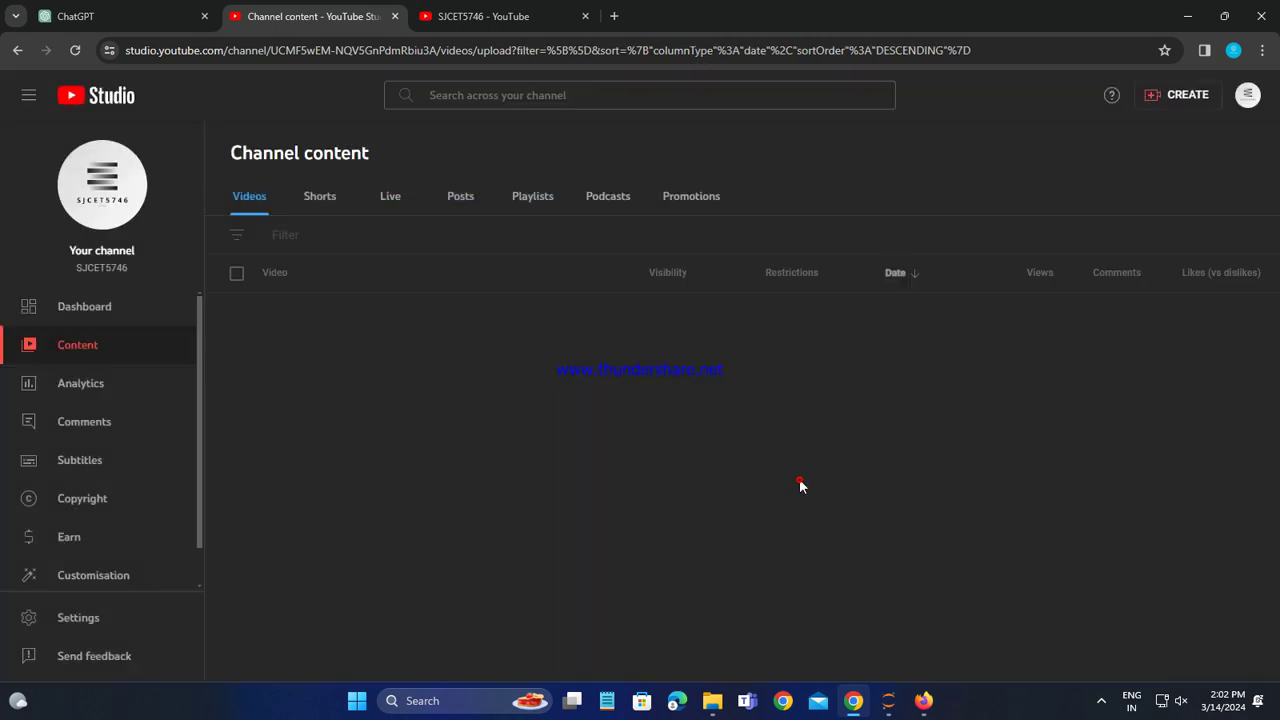
Close the channel page tab and look through the videos listed in the Studio channel content.
{"action": "left_click", "coordinate": [586, 17]}
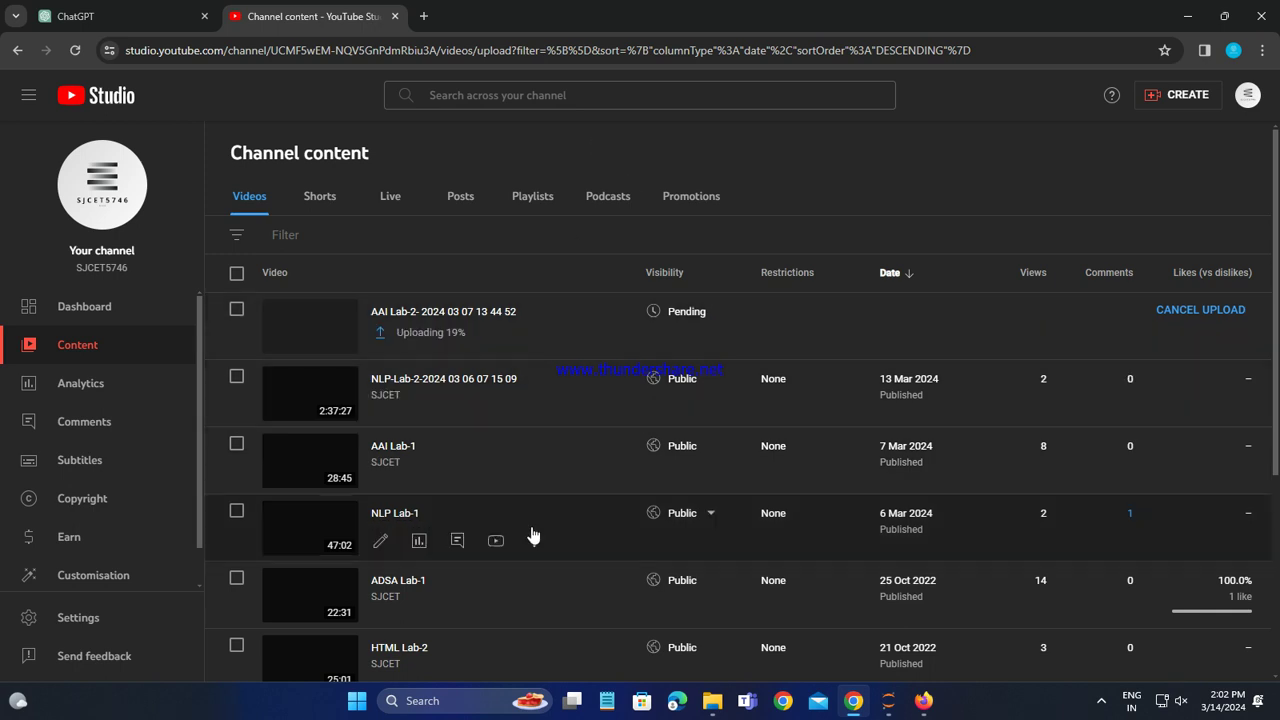
{"action": "scroll", "coordinate": [530, 523], "scroll_direction": "down", "scroll_amount": 3}
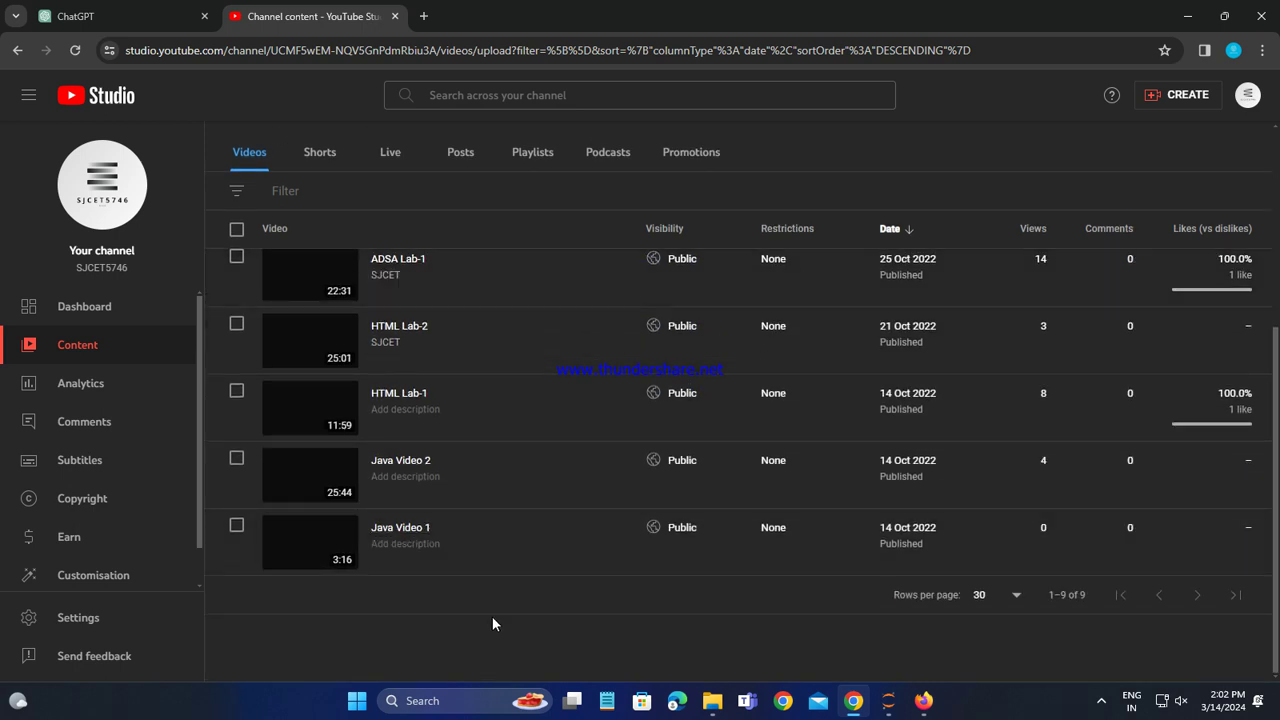
{"action": "mouse_move", "coordinate": [510, 568]}
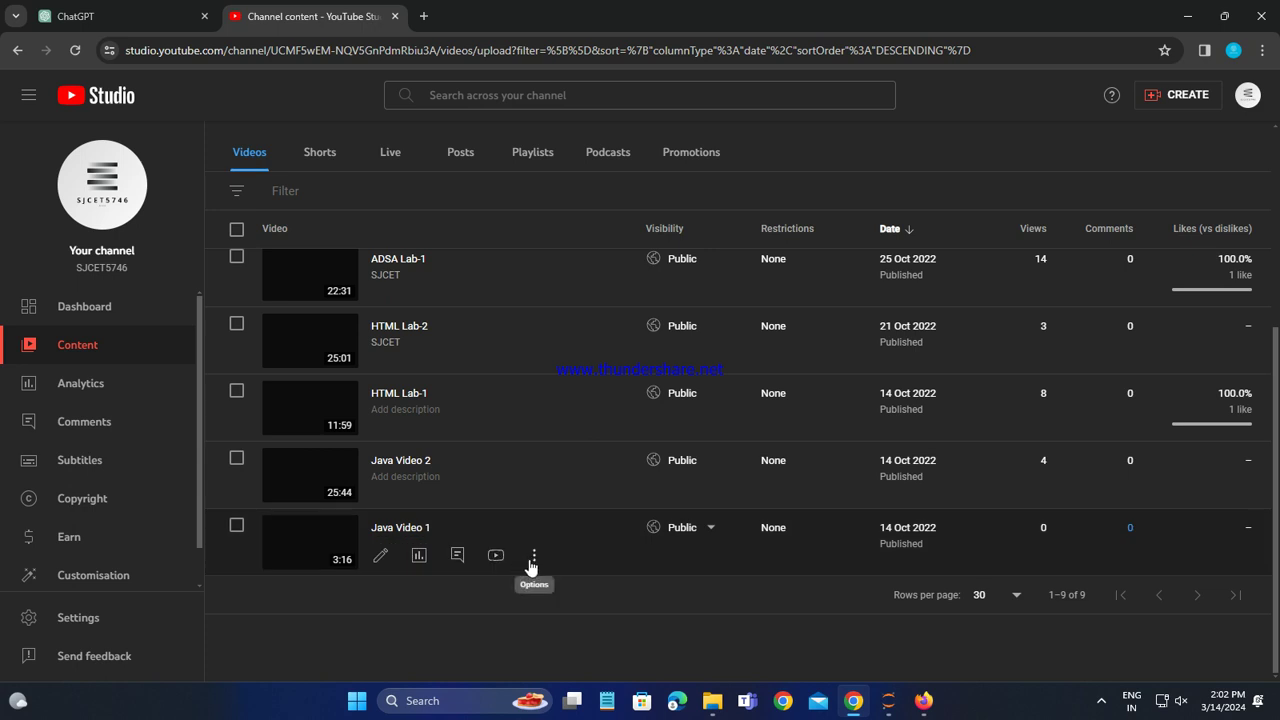
{"action": "scroll", "coordinate": [614, 512], "scroll_direction": "up", "scroll_amount": 5}
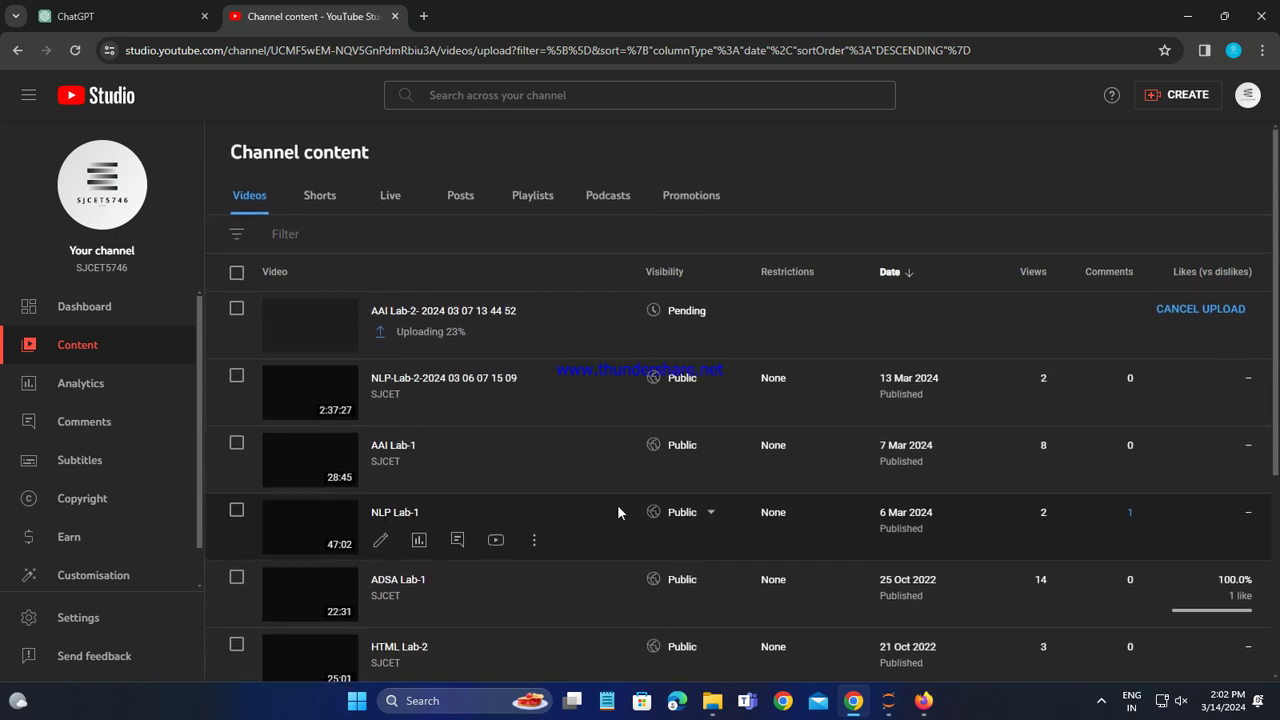
{"action": "left_click", "coordinate": [163, 10]}
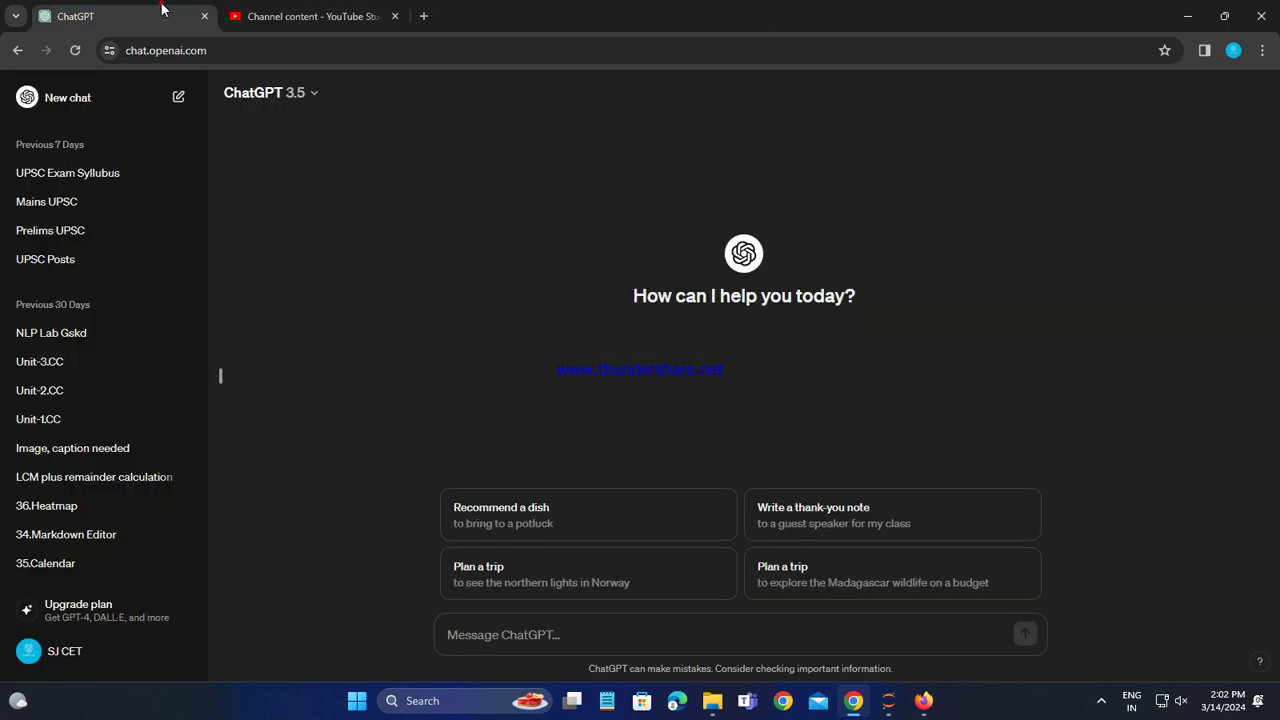
{"action": "left_click", "coordinate": [423, 16]}
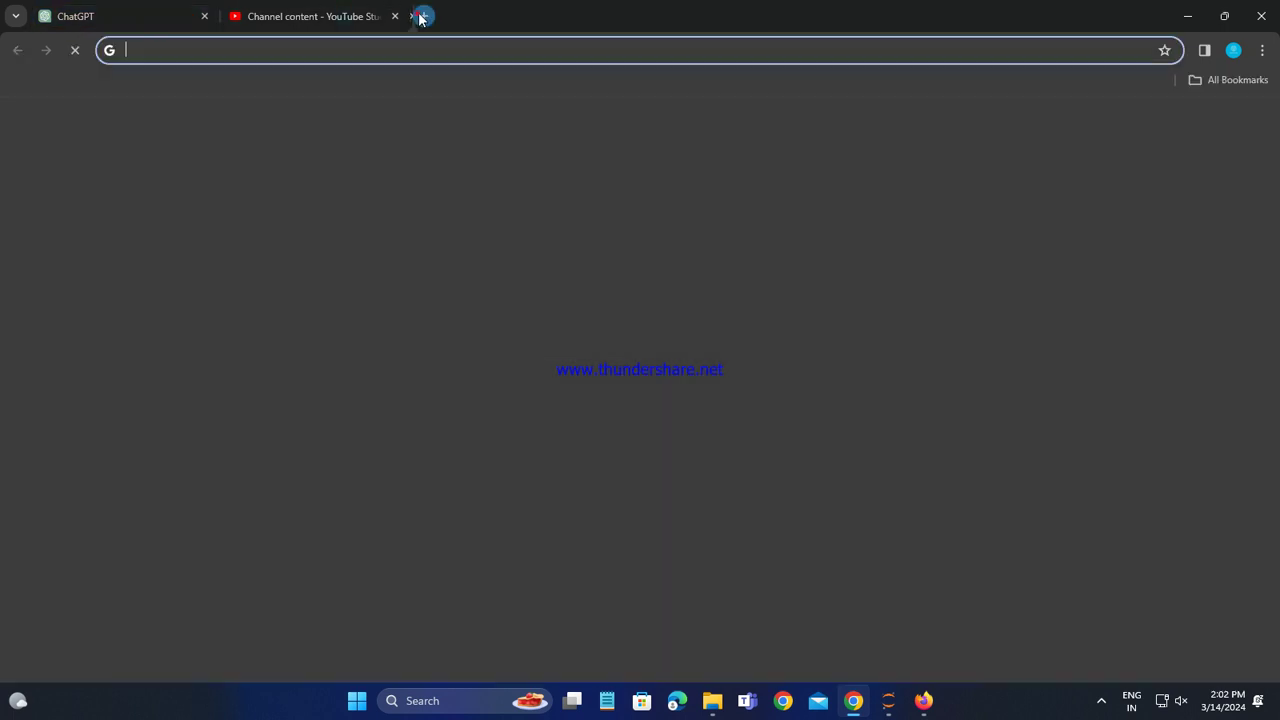
{"action": "left_click", "coordinate": [1102, 704]}
{"action": "left_click", "coordinate": [202, 422]}
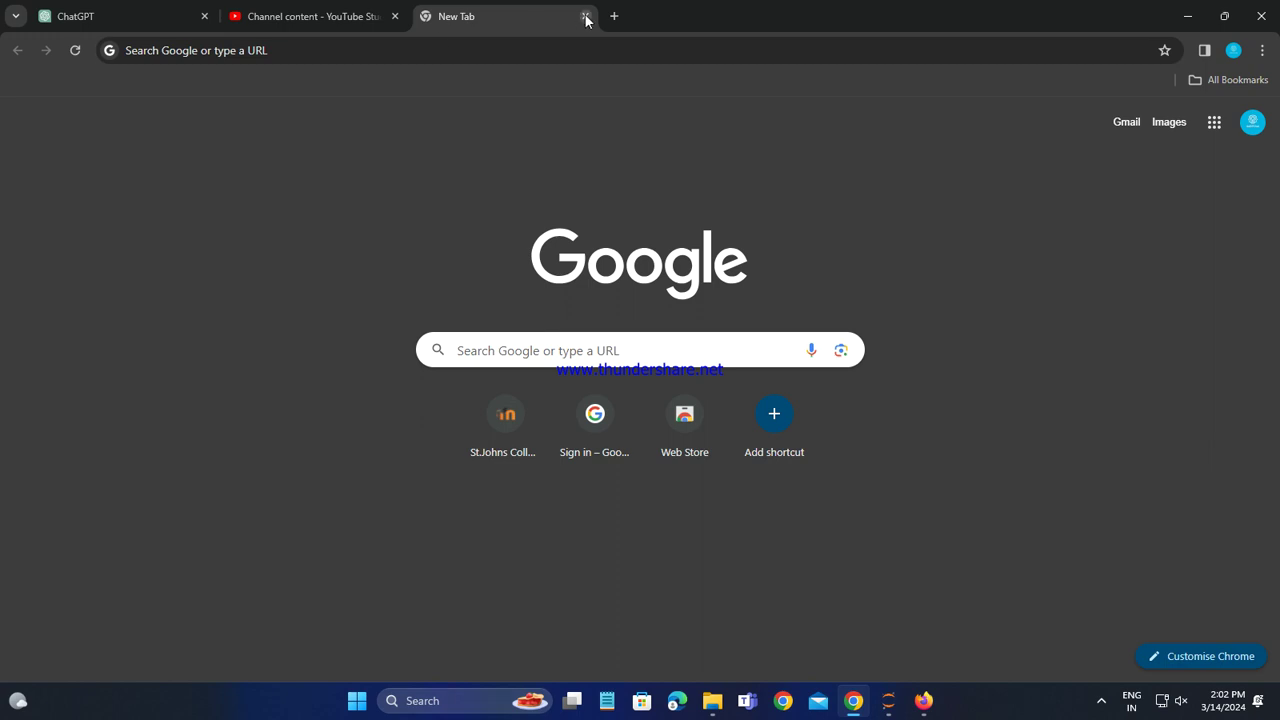
Switch to File Explorer and open the AAI folder inside Gskd in a new tab.
{"action": "left_click", "coordinate": [712, 700]}
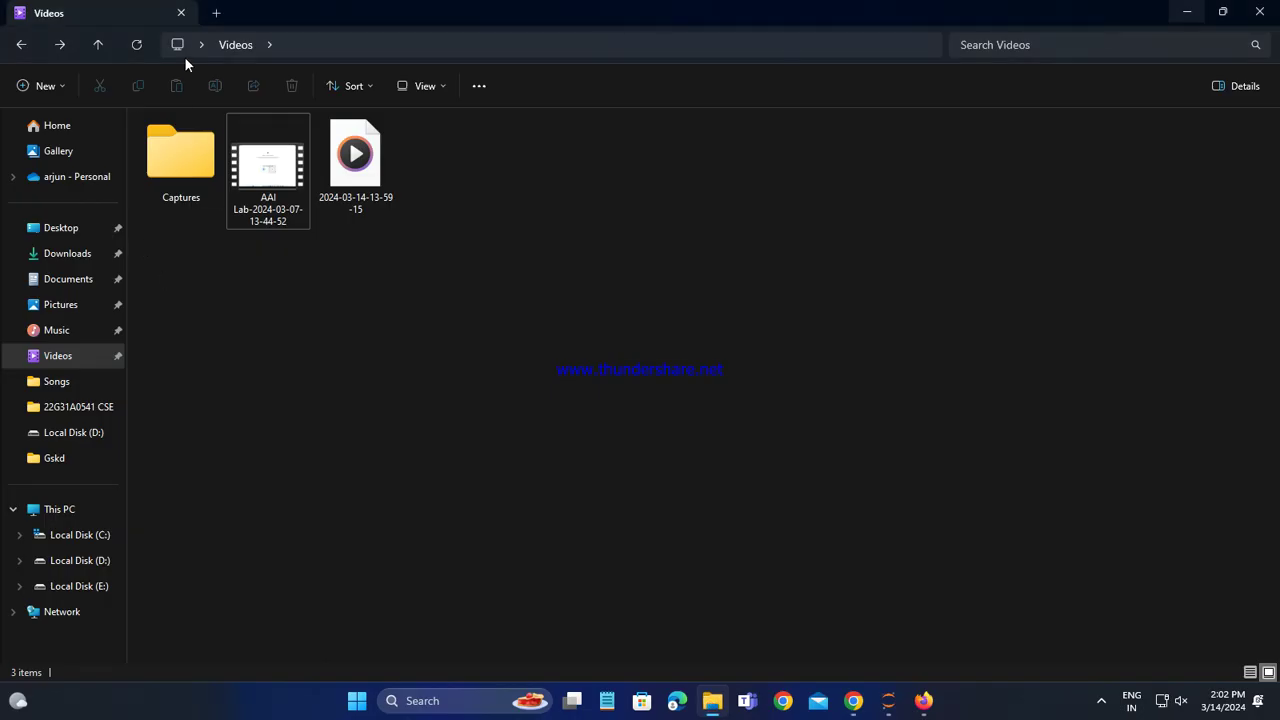
{"action": "left_click", "coordinate": [216, 13]}
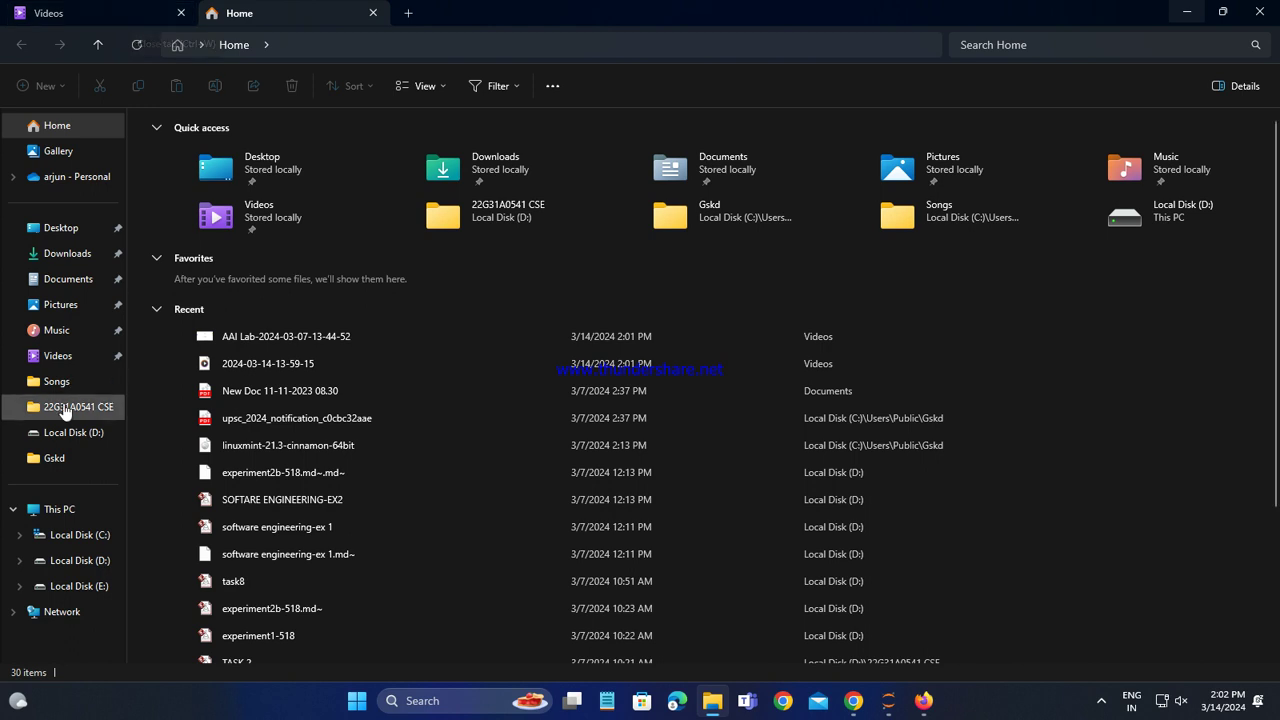
{"action": "left_click", "coordinate": [62, 457]}
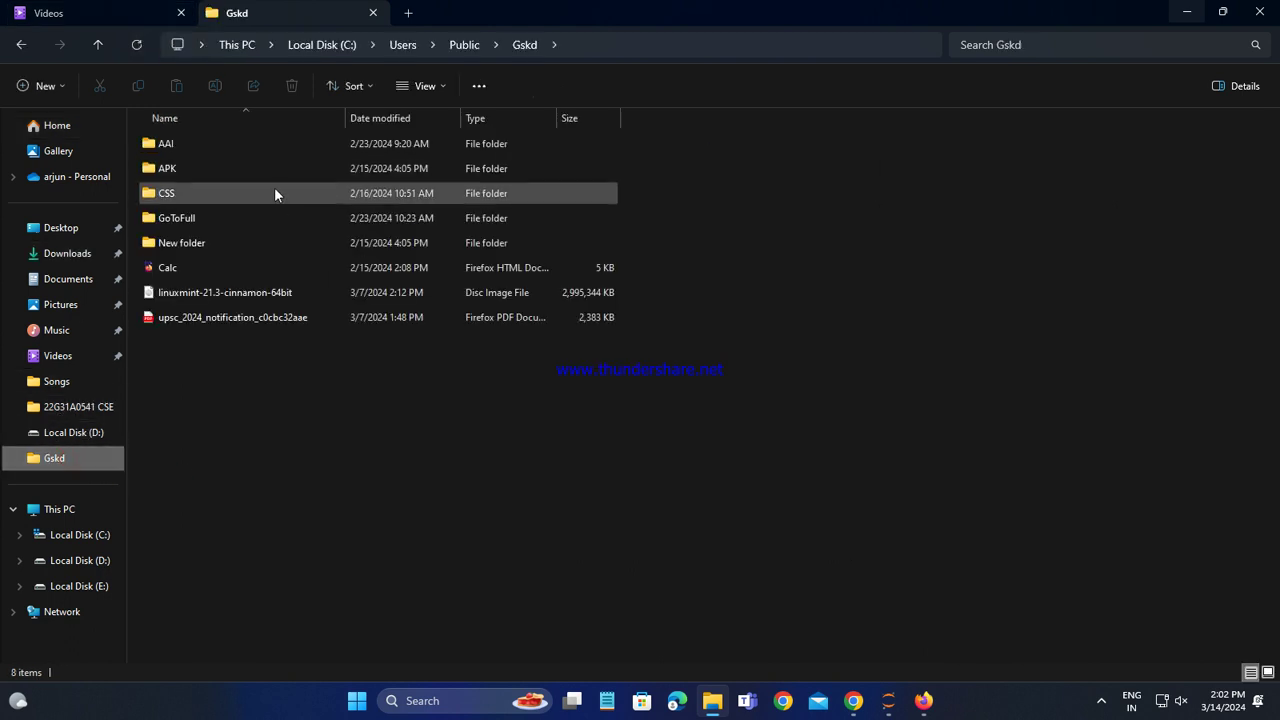
{"action": "double_click", "coordinate": [244, 144]}
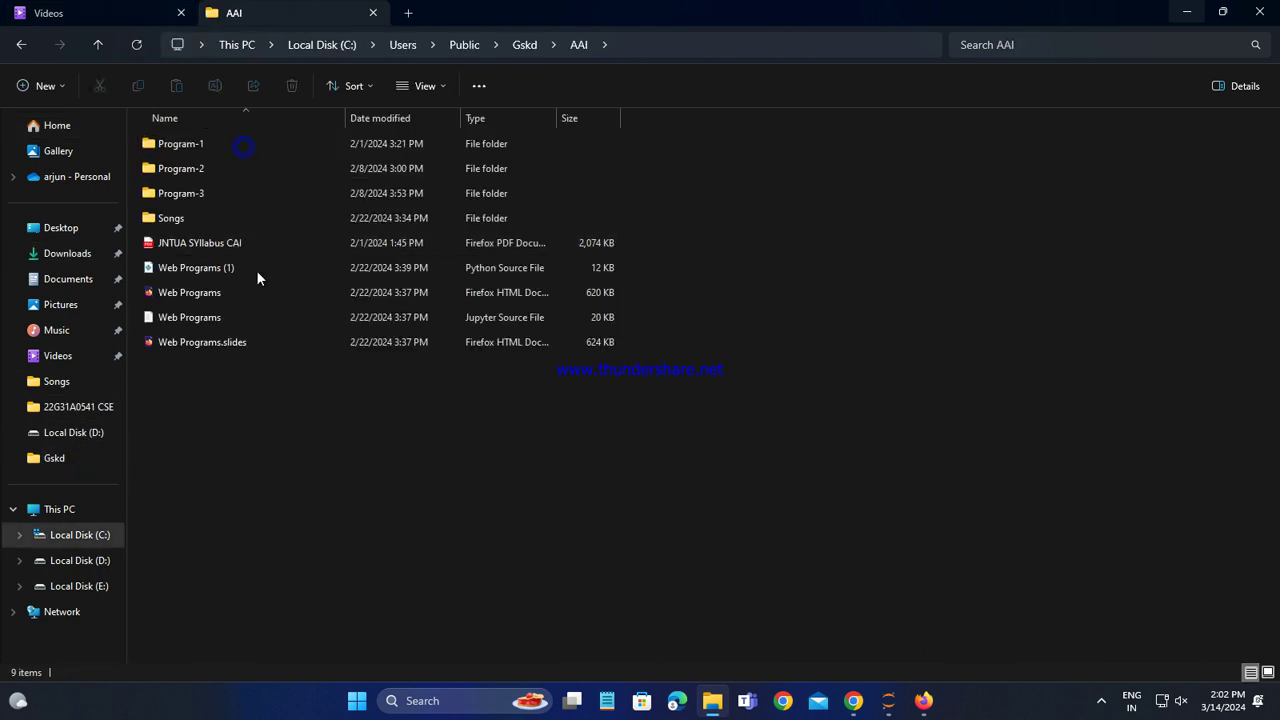
Open the JNTUA SYllabus CAI PDF in Google Chrome and close the empty New Tab page.
{"action": "right_click", "coordinate": [252, 243]}
{"action": "left_click", "coordinate": [229, 240]}
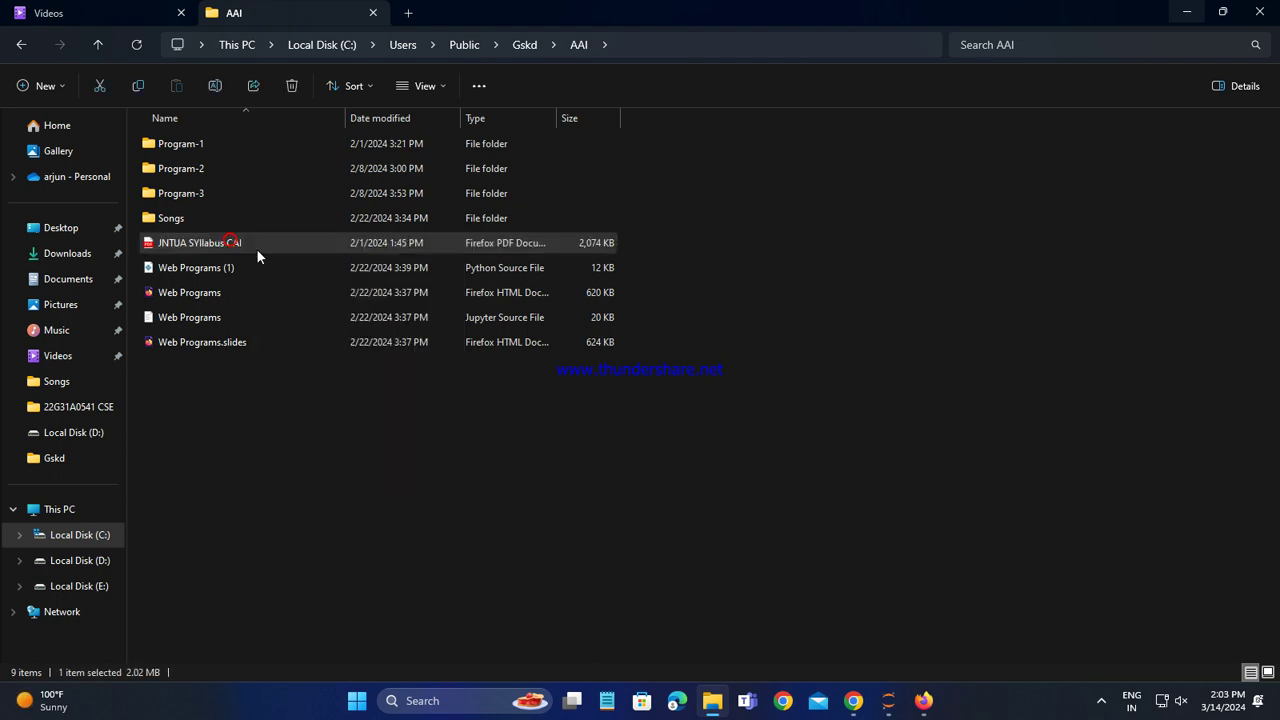
{"action": "right_click", "coordinate": [244, 245]}
{"action": "mouse_move", "coordinate": [318, 316]}
{"action": "left_click", "coordinate": [568, 342]}
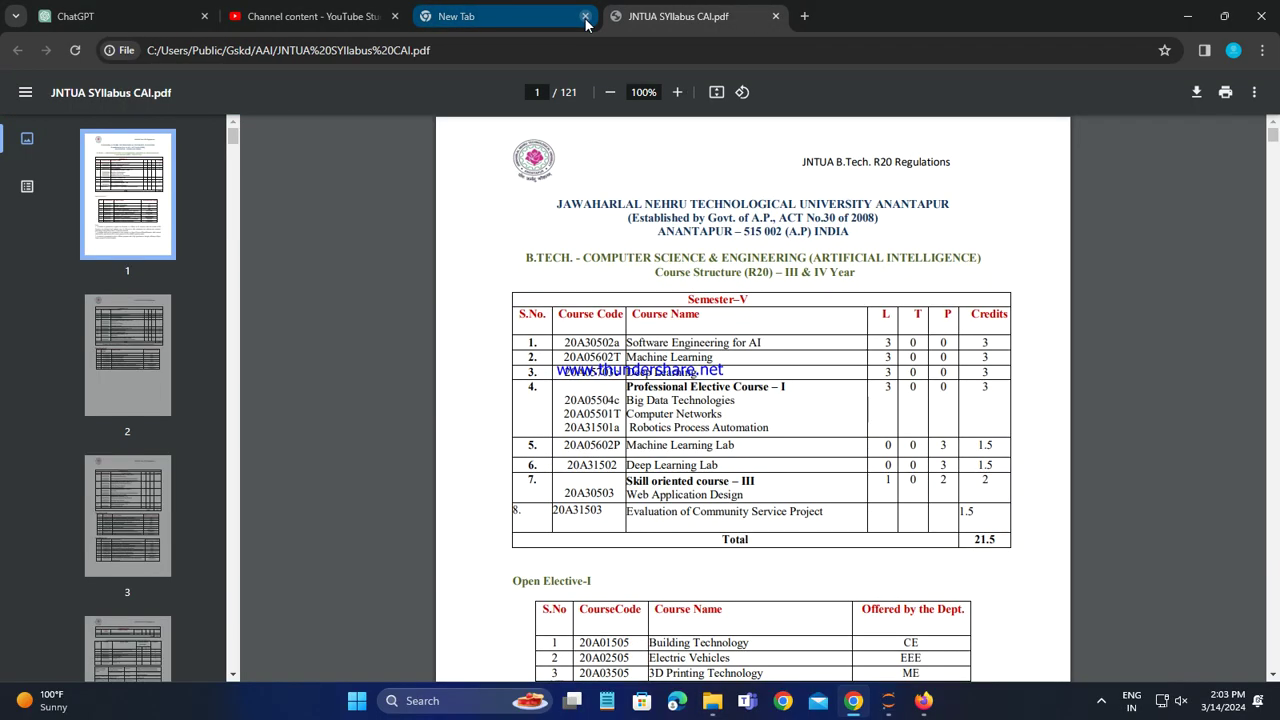
{"action": "left_click", "coordinate": [585, 16]}
Look through the syllabus course tables from Semester V to the Semester VI list.
{"action": "scroll", "coordinate": [723, 369], "scroll_direction": "down", "scroll_amount": 7}
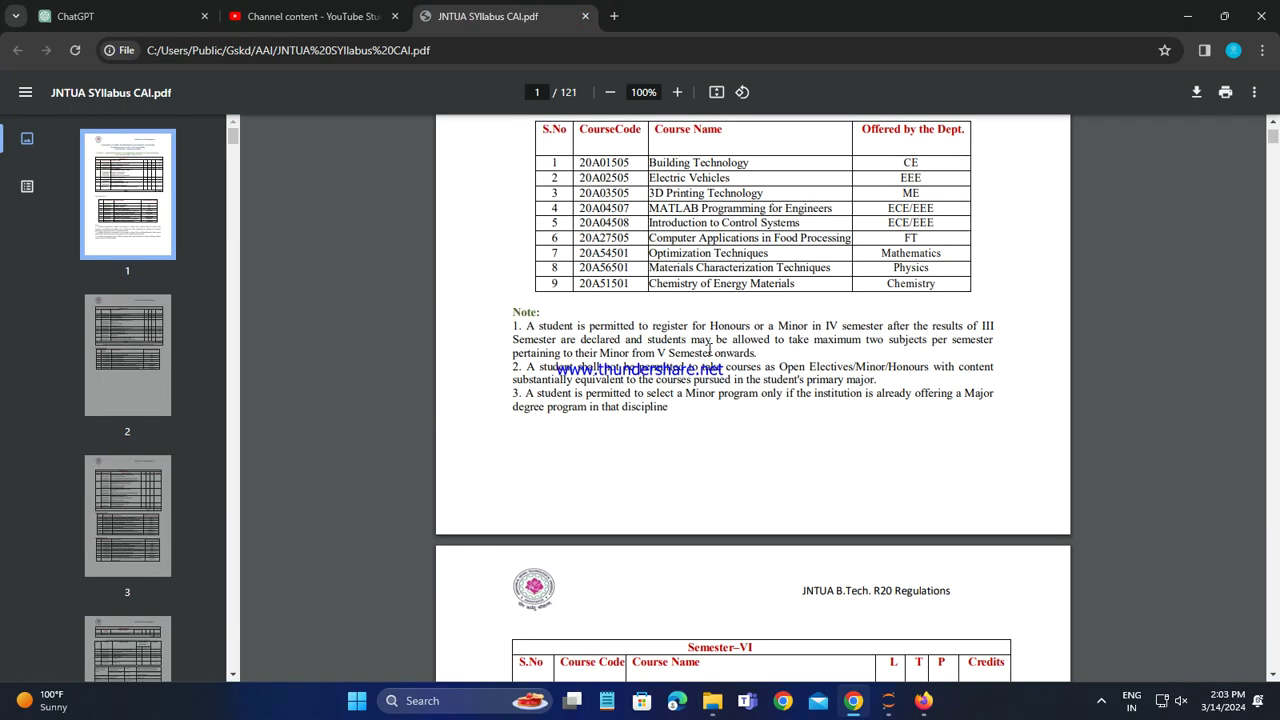
{"action": "scroll", "coordinate": [811, 320], "scroll_direction": "up", "scroll_amount": 6}
{"action": "scroll", "coordinate": [806, 345], "scroll_direction": "down", "scroll_amount": 1}
{"action": "scroll", "coordinate": [791, 357], "scroll_direction": "up", "scroll_amount": 1}
{"action": "scroll", "coordinate": [791, 357], "scroll_direction": "down", "scroll_amount": 1}
{"action": "scroll", "coordinate": [780, 366], "scroll_direction": "up", "scroll_amount": 1}
{"action": "scroll", "coordinate": [740, 368], "scroll_direction": "down", "scroll_amount": 6}
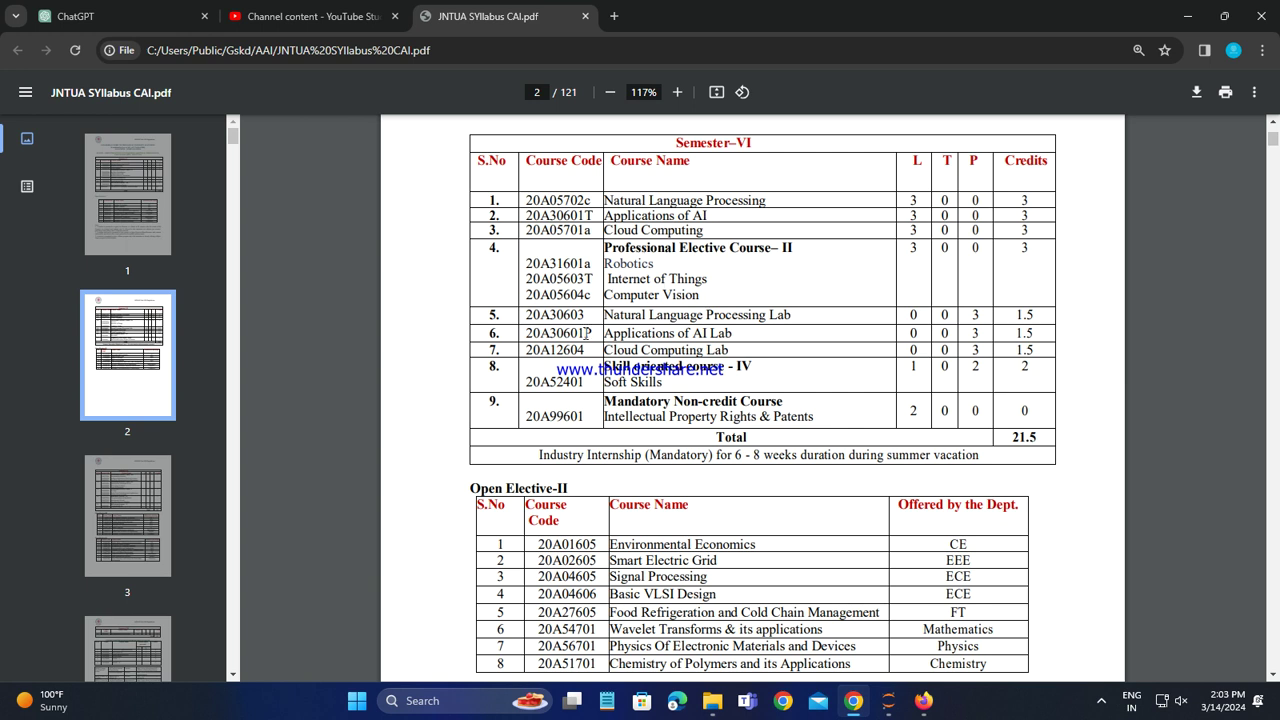
Copy the Applications of AI Lab course code 20A30601P and find its next occurrence in the PDF.
{"action": "left_click_drag", "start_coordinate": [597, 333], "coordinate": [530, 334]}
{"action": "key", "text": "ctrl+c"}
{"action": "left_click", "coordinate": [824, 351]}
{"action": "key", "text": "ctrl+f"}
{"action": "key", "text": "ctrl+v"}
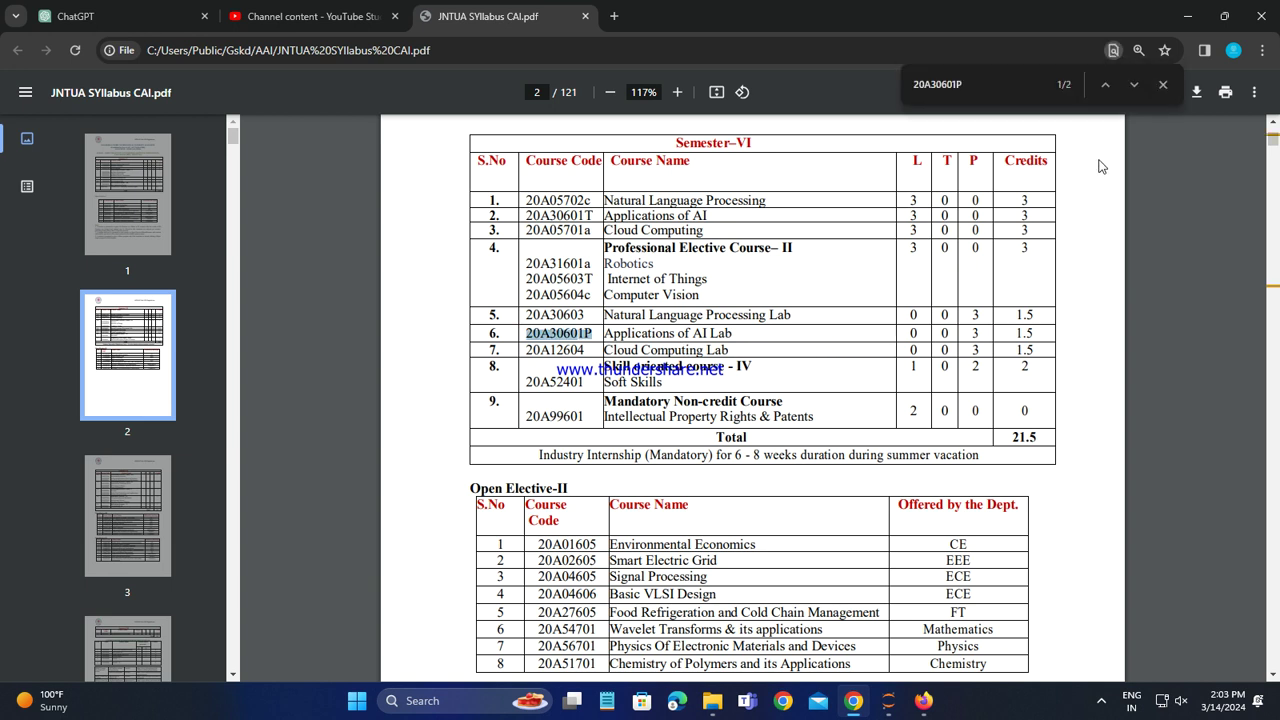
{"action": "left_click", "coordinate": [1134, 85]}
{"action": "left_click", "coordinate": [1162, 90]}
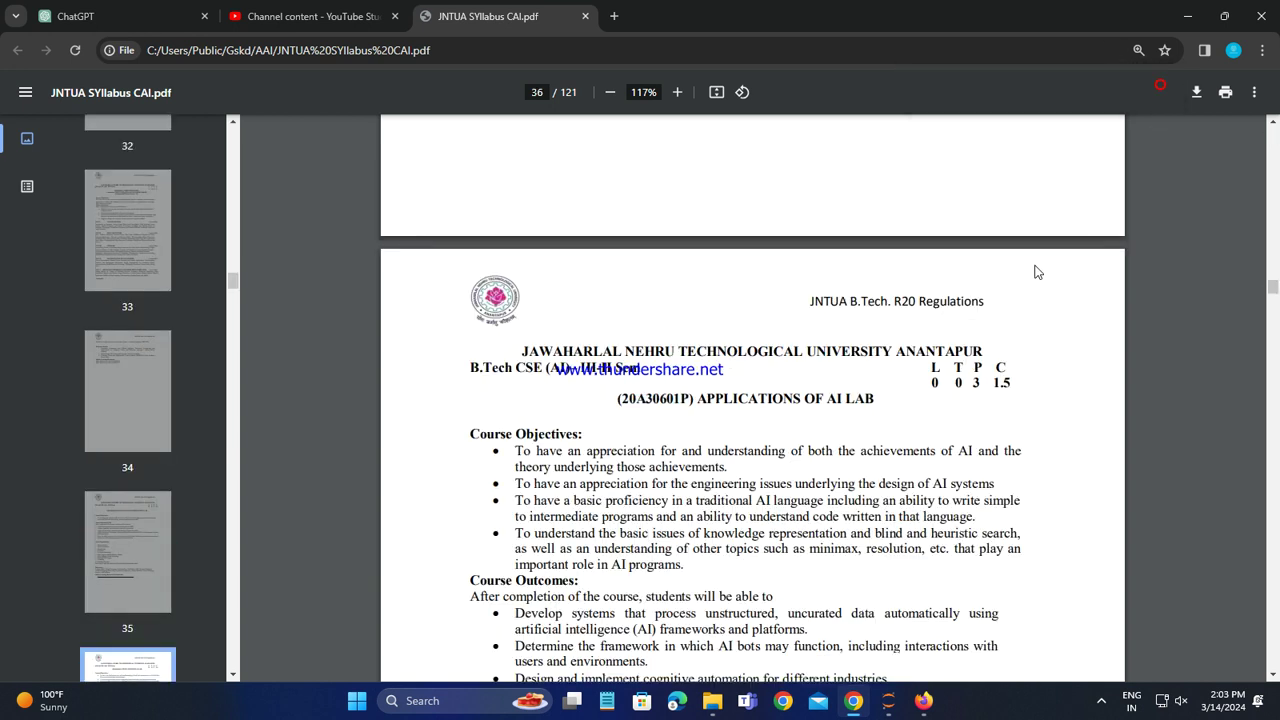
Read the Applications of AI Lab objectives, outcomes and list of experiments through to the references page.
{"action": "scroll", "coordinate": [1034, 271], "scroll_direction": "down", "scroll_amount": 3}
{"action": "scroll", "coordinate": [860, 380], "scroll_direction": "up", "scroll_amount": 2, "text": "ctrl"}
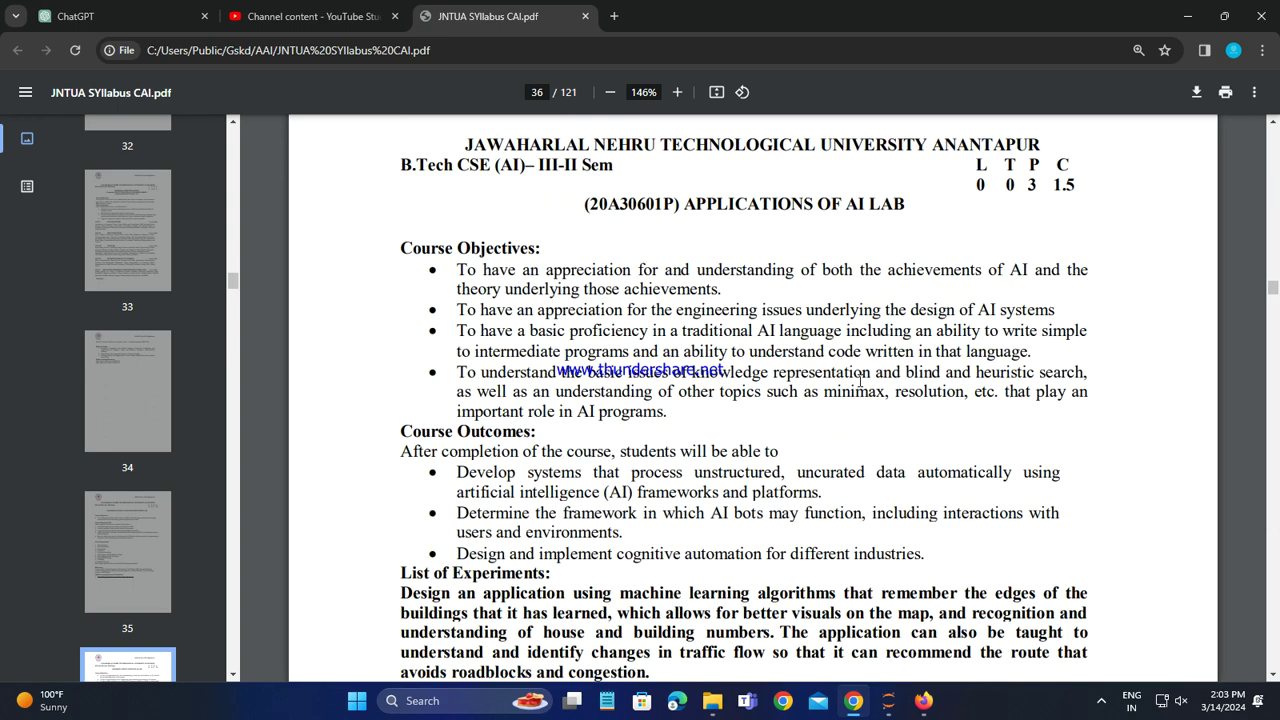
{"action": "scroll", "coordinate": [860, 380], "scroll_direction": "up", "scroll_amount": 2}
{"action": "scroll", "coordinate": [819, 404], "scroll_direction": "down", "scroll_amount": 4}
{"action": "scroll", "coordinate": [819, 404], "scroll_direction": "down", "scroll_amount": 5}
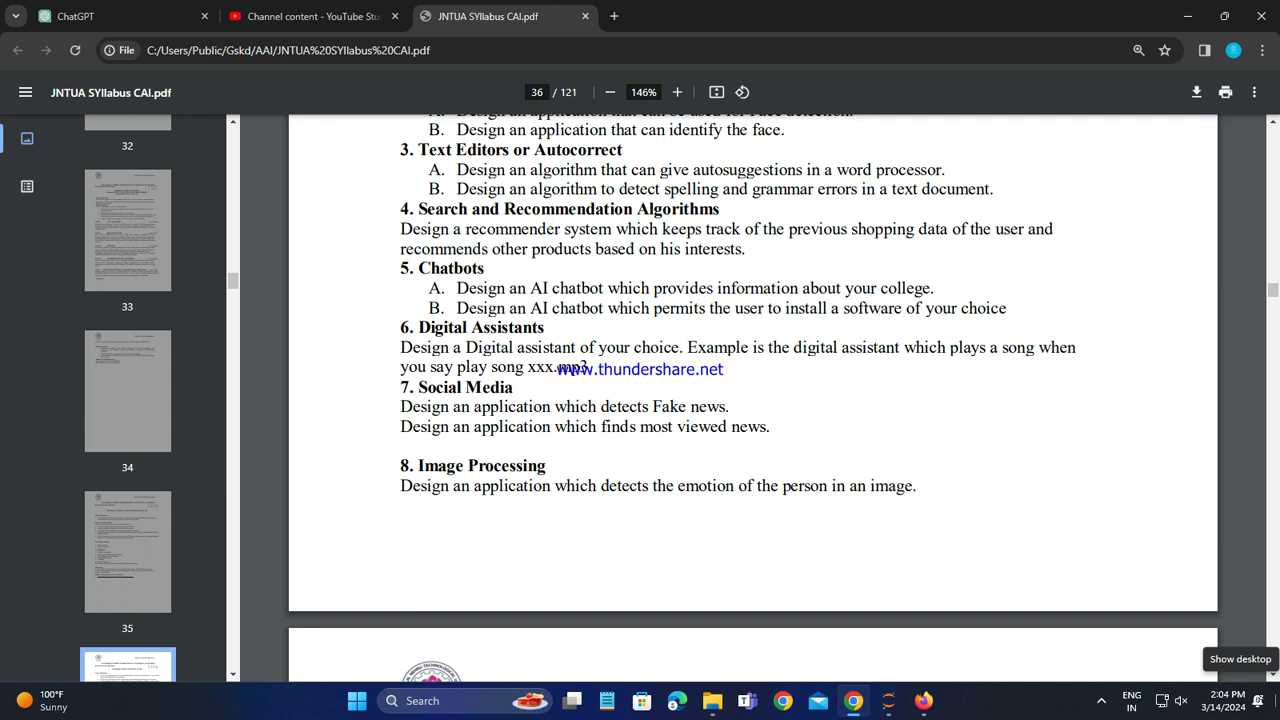
{"action": "mouse_move", "coordinate": [923, 700]}
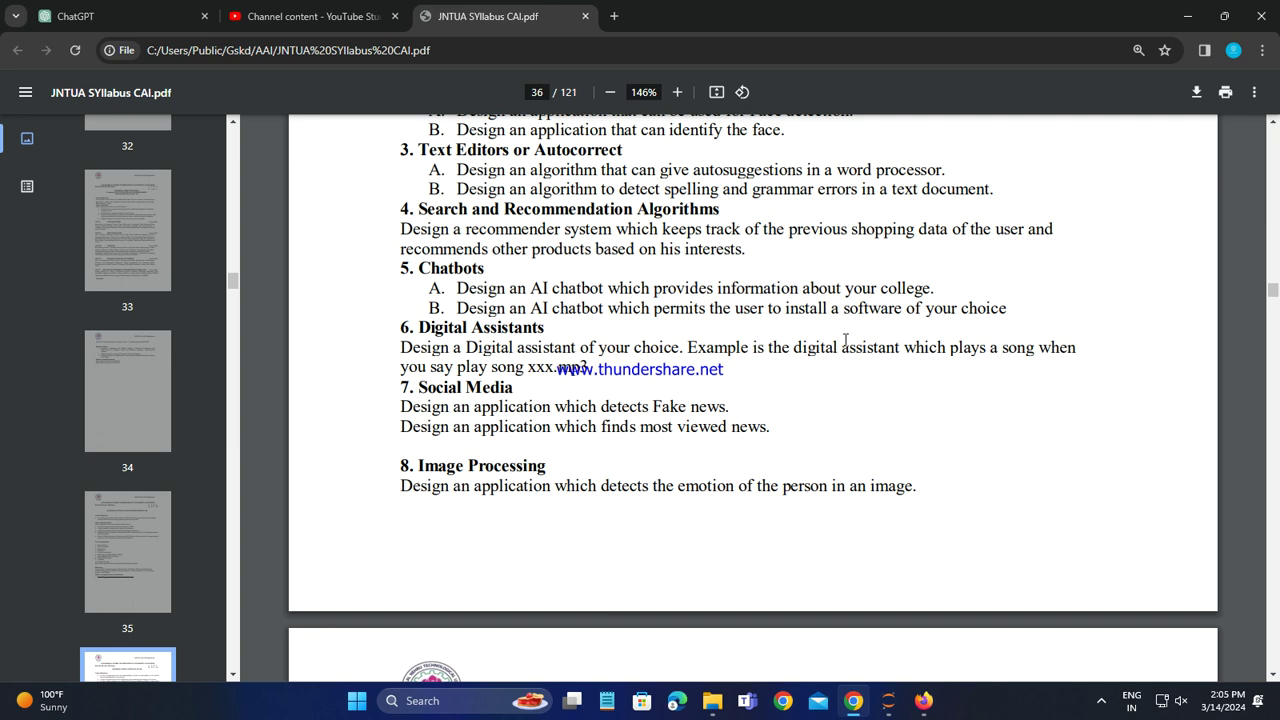
{"action": "scroll", "coordinate": [609, 391], "scroll_direction": "down", "scroll_amount": 5}
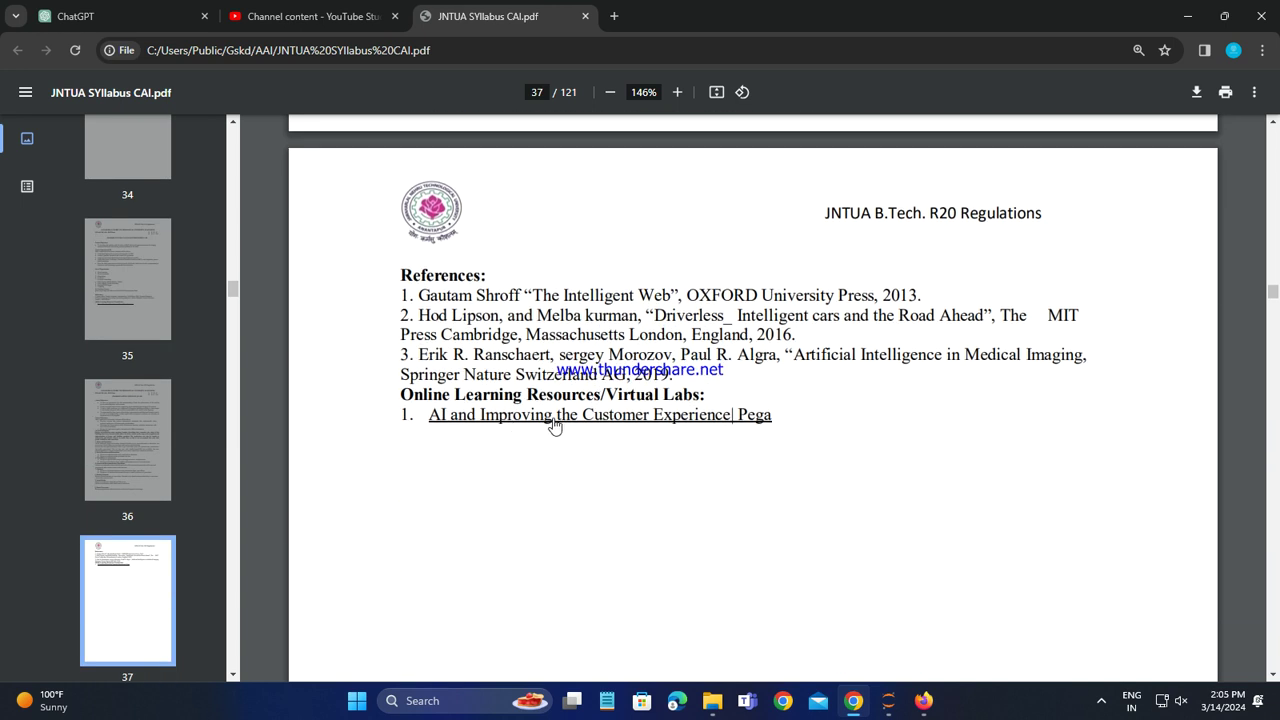
Open the "AI and Improving the Customer Experience| Pega" online resource link in a new tab and switch to it.
{"action": "left_click", "coordinate": [566, 416]}
{"action": "right_click", "coordinate": [522, 423]}
{"action": "left_click", "coordinate": [568, 438]}
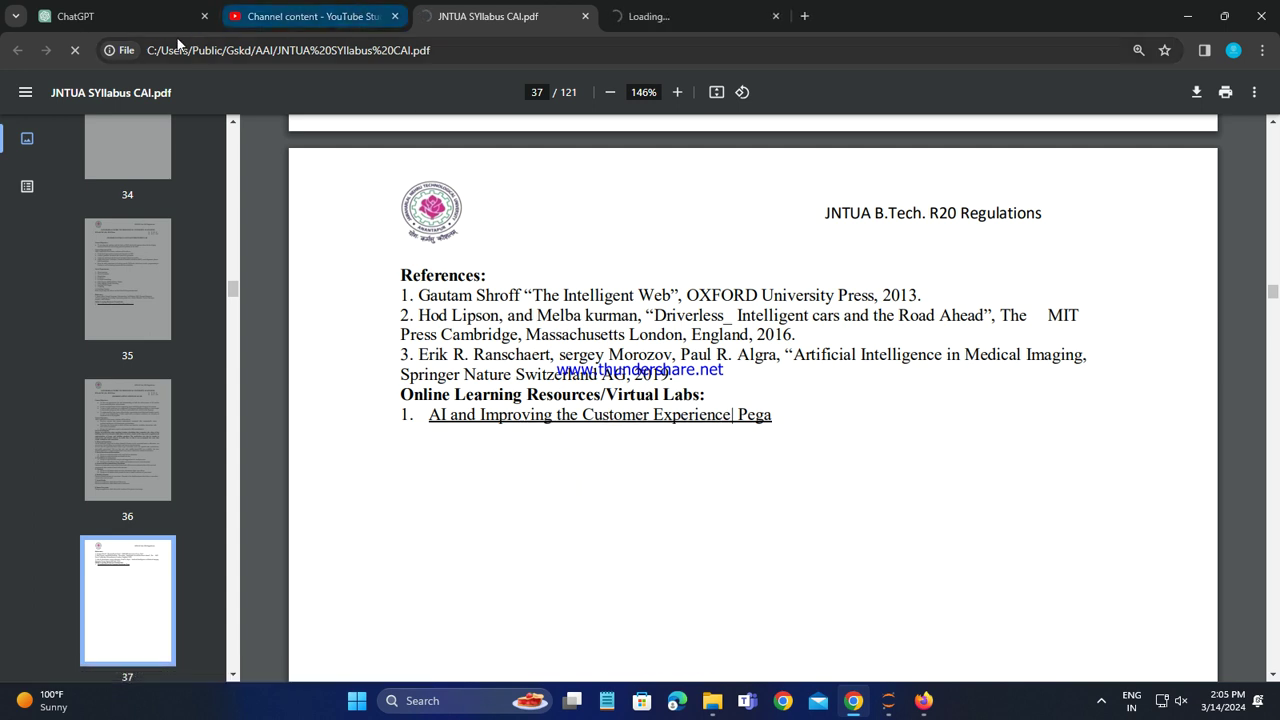
{"action": "left_click", "coordinate": [703, 12]}
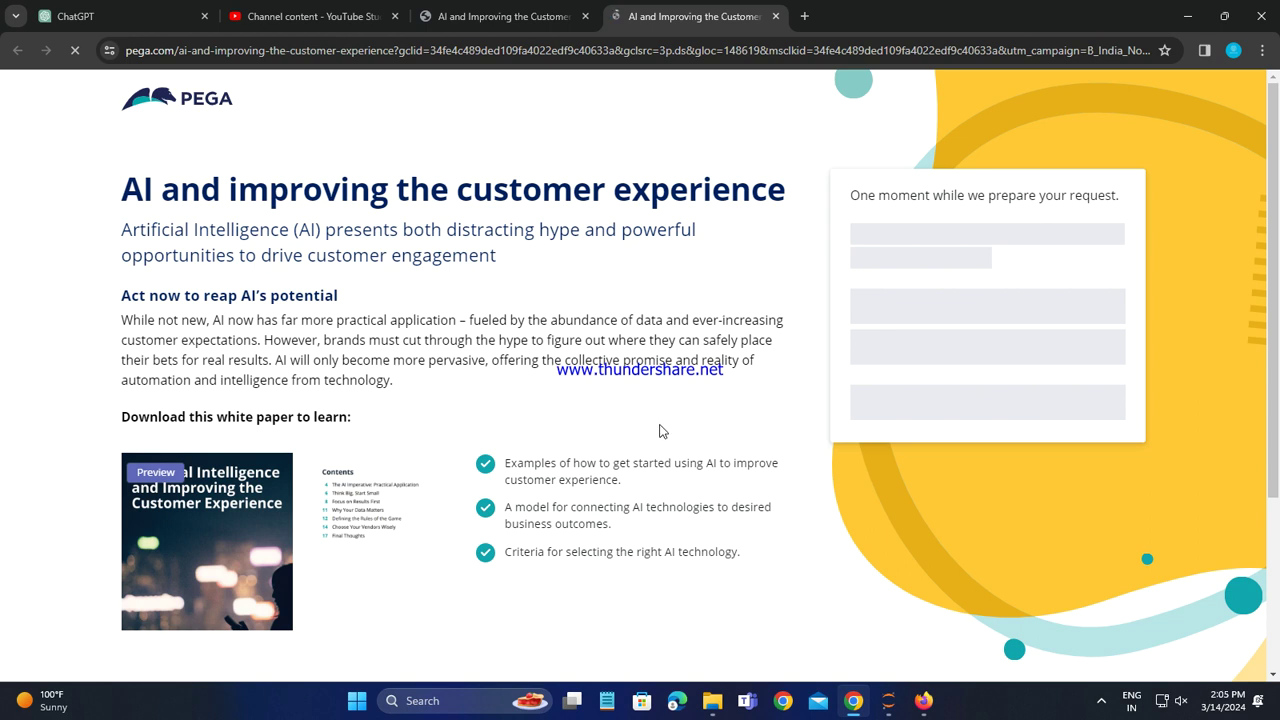
Examine the Pega page's white paper summary, related report and download form.
{"action": "scroll", "coordinate": [667, 436], "scroll_direction": "down", "scroll_amount": 3}
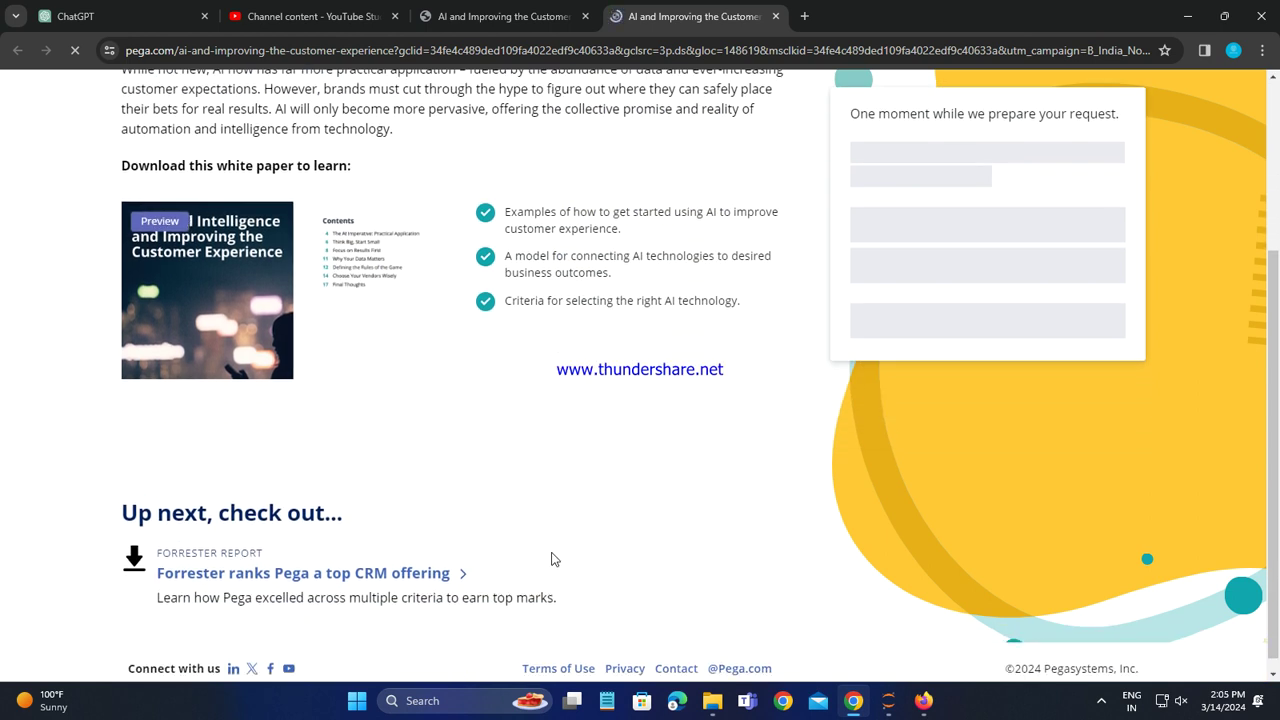
{"action": "scroll", "coordinate": [477, 560], "scroll_direction": "up", "scroll_amount": 1}
{"action": "scroll", "coordinate": [746, 513], "scroll_direction": "up", "scroll_amount": 2}
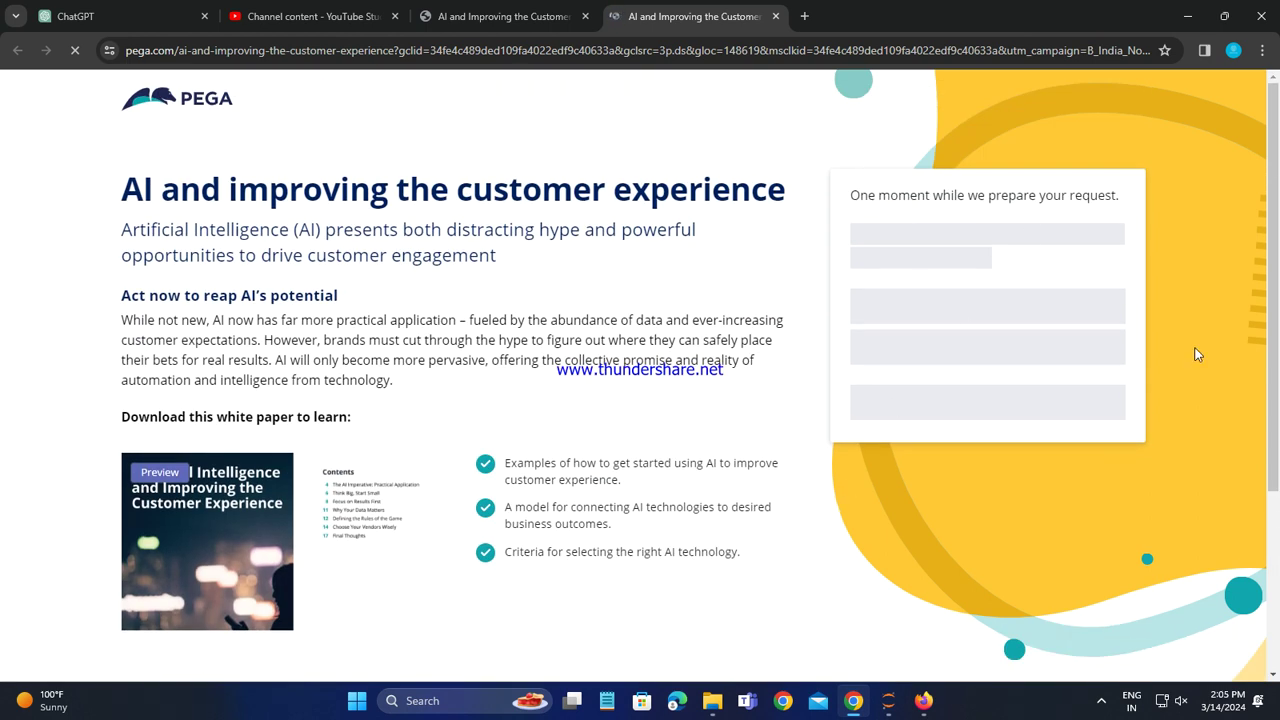
{"action": "left_click_drag", "start_coordinate": [1273, 400], "coordinate": [870, 340]}
{"action": "scroll", "coordinate": [735, 350], "scroll_direction": "down", "scroll_amount": 3}
{"action": "scroll", "coordinate": [1088, 545], "scroll_direction": "up", "scroll_amount": 3}
{"action": "scroll", "coordinate": [1049, 232], "scroll_direction": "down", "scroll_amount": 1}
{"action": "scroll", "coordinate": [1000, 300], "scroll_direction": "down", "scroll_amount": 2}
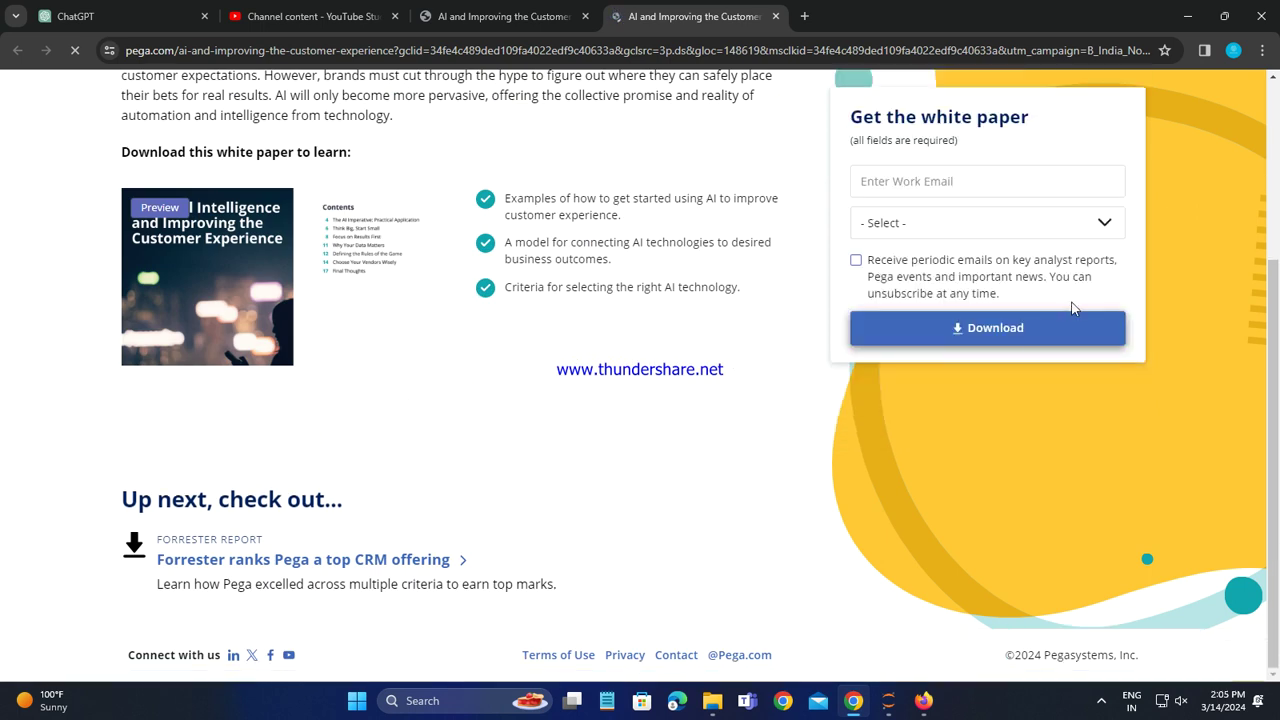
{"action": "scroll", "coordinate": [946, 320], "scroll_direction": "up", "scroll_amount": 3}
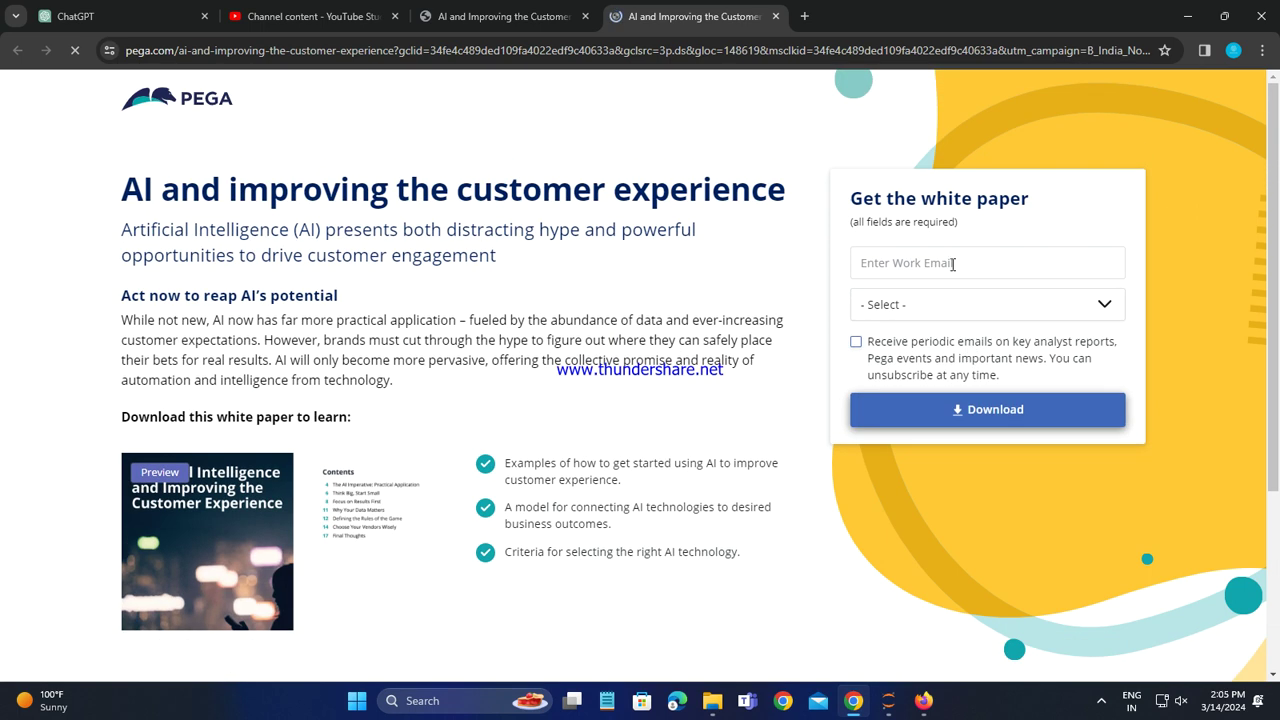
Close the extra Pega tab, return to the syllabus PDF and find the 20A30601P Applications of AI Lab section again.
{"action": "left_click", "coordinate": [775, 16]}
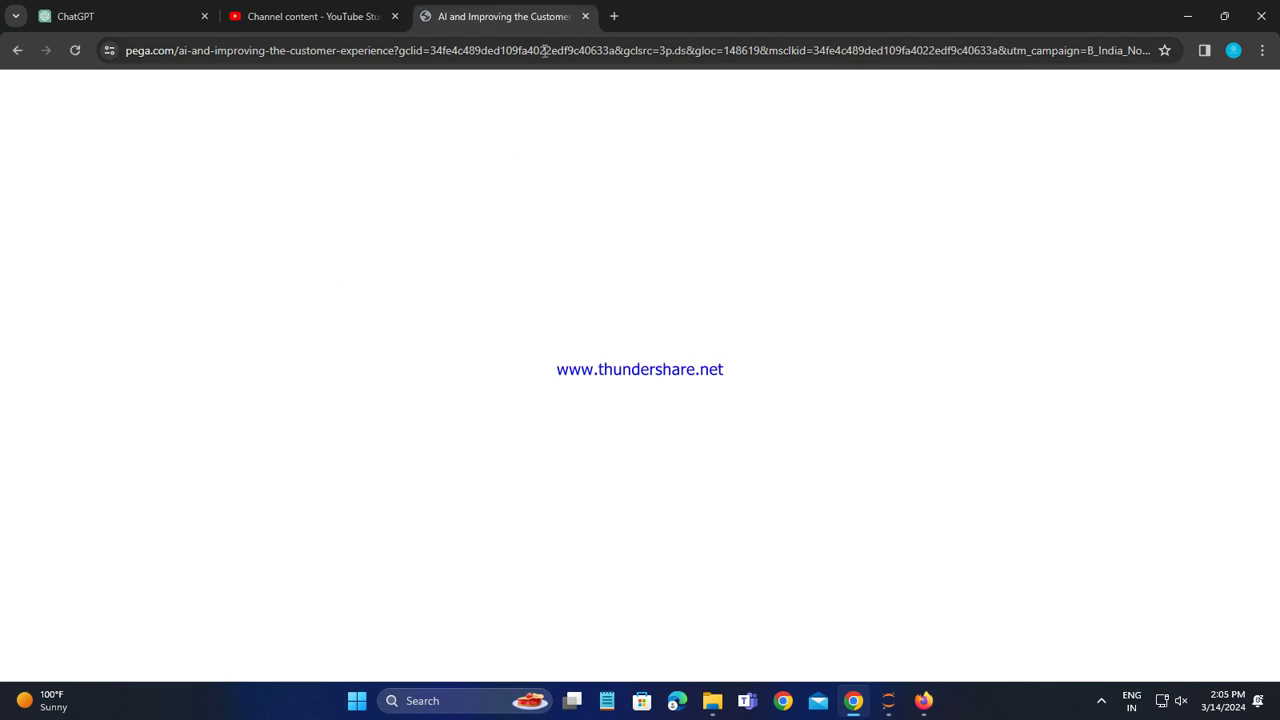
{"action": "left_click", "coordinate": [20, 52]}
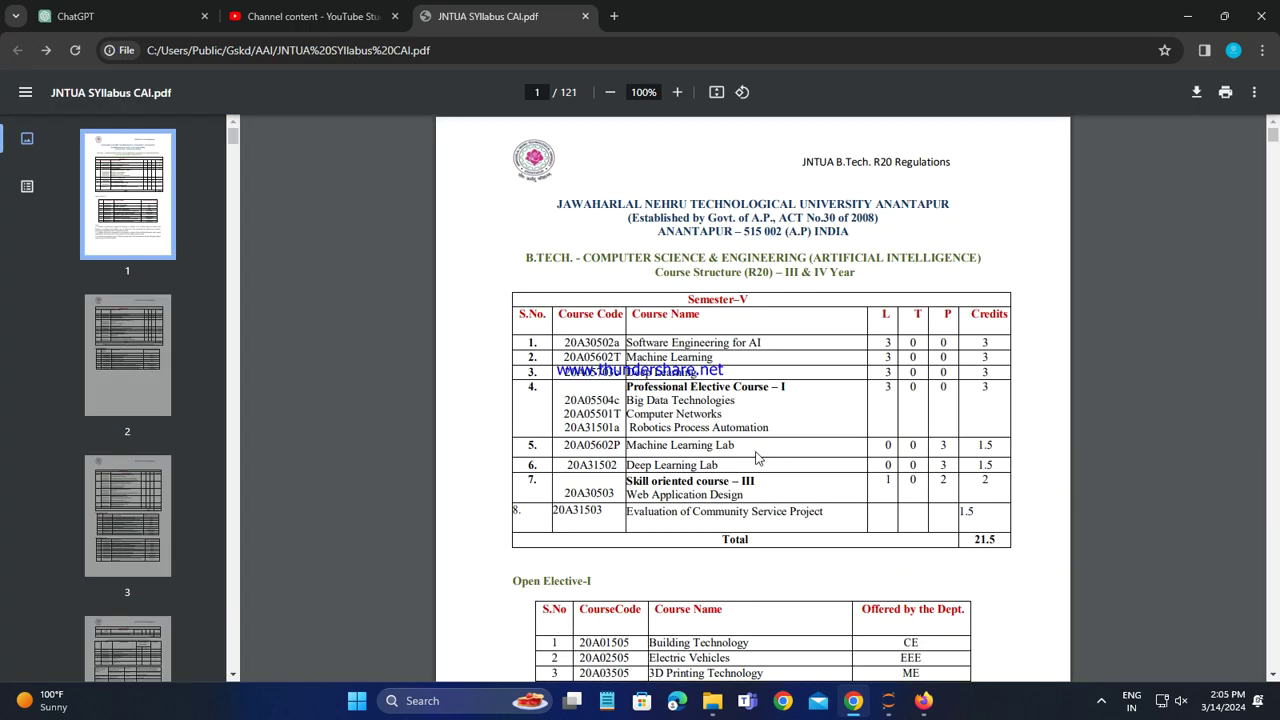
{"action": "scroll", "coordinate": [758, 455], "scroll_direction": "down", "scroll_amount": 1}
{"action": "scroll", "coordinate": [757, 450], "scroll_direction": "down", "scroll_amount": 7}
{"action": "scroll", "coordinate": [668, 515], "scroll_direction": "down", "scroll_amount": 2}
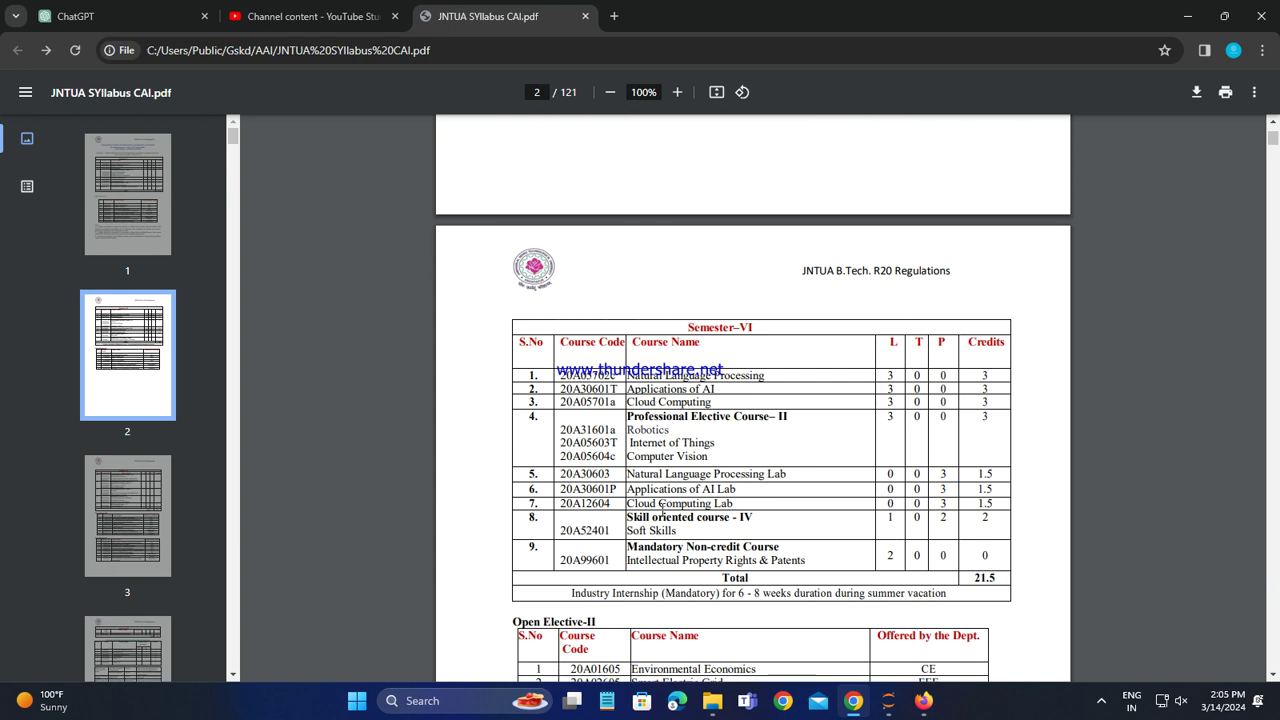
{"action": "mouse_move", "coordinate": [628, 489]}
{"action": "left_mouse_down"}
{"action": "mouse_move", "coordinate": [562, 489]}
{"action": "mouse_move", "coordinate": [622, 488]}
{"action": "left_mouse_up"}
{"action": "key", "text": "ctrl+f"}
{"action": "left_click", "coordinate": [1134, 85]}
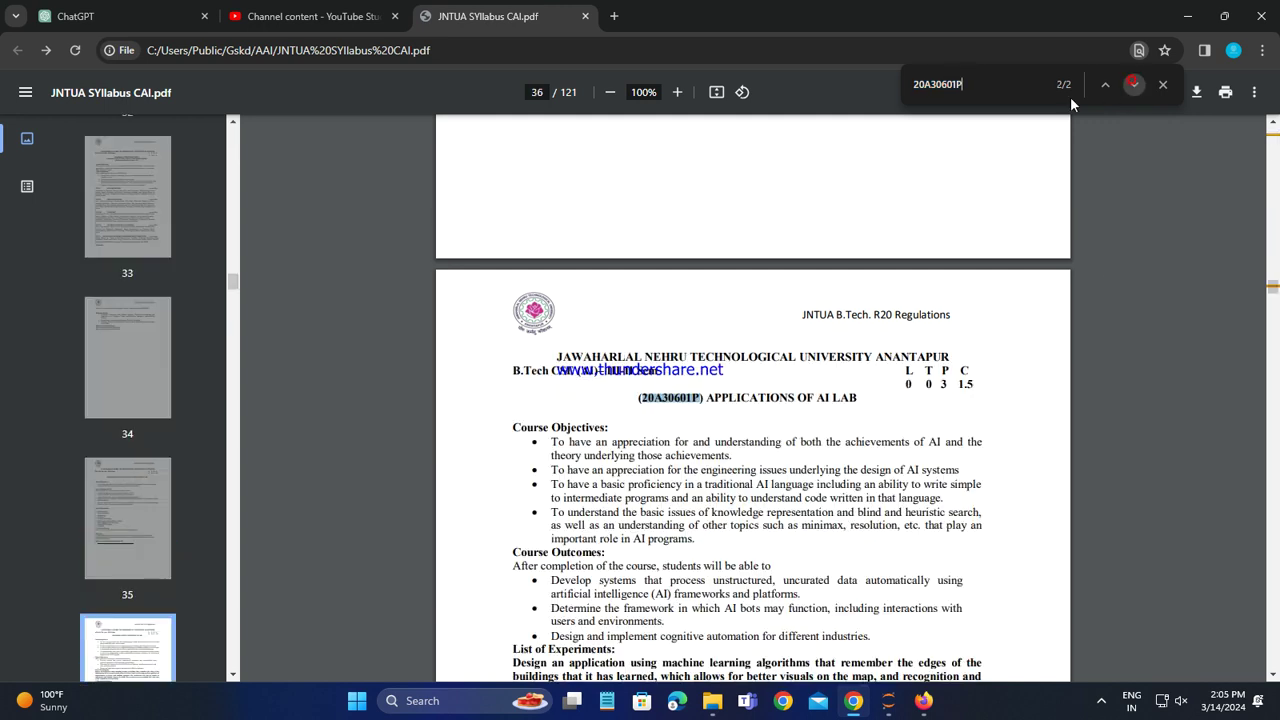
{"action": "left_click", "coordinate": [1162, 85]}
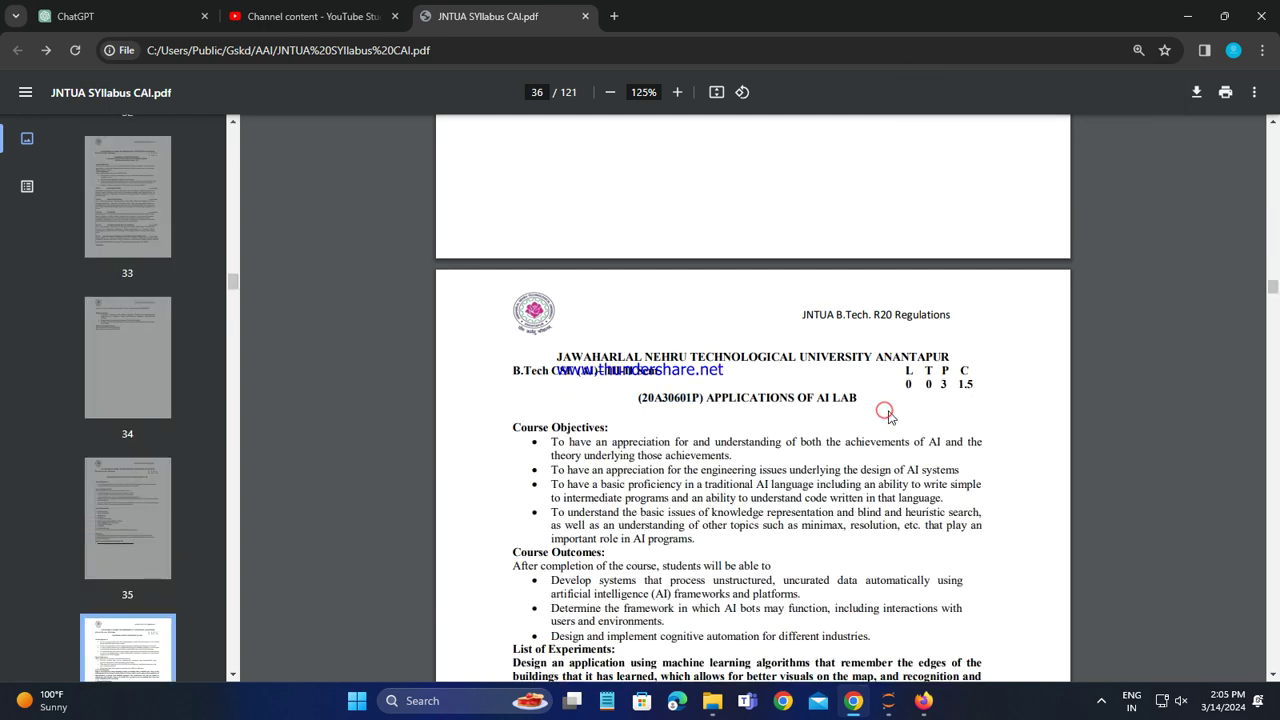
Copy the first lab reference, "The Intelligent Web", OXFORD University Press, 2013, and search the web for it in a new tab with "pdf downlaod" added.
{"action": "scroll", "coordinate": [886, 413], "scroll_direction": "up", "scroll_amount": 3, "text": "ctrl"}
{"action": "scroll", "coordinate": [891, 421], "scroll_direction": "down", "scroll_amount": 12}
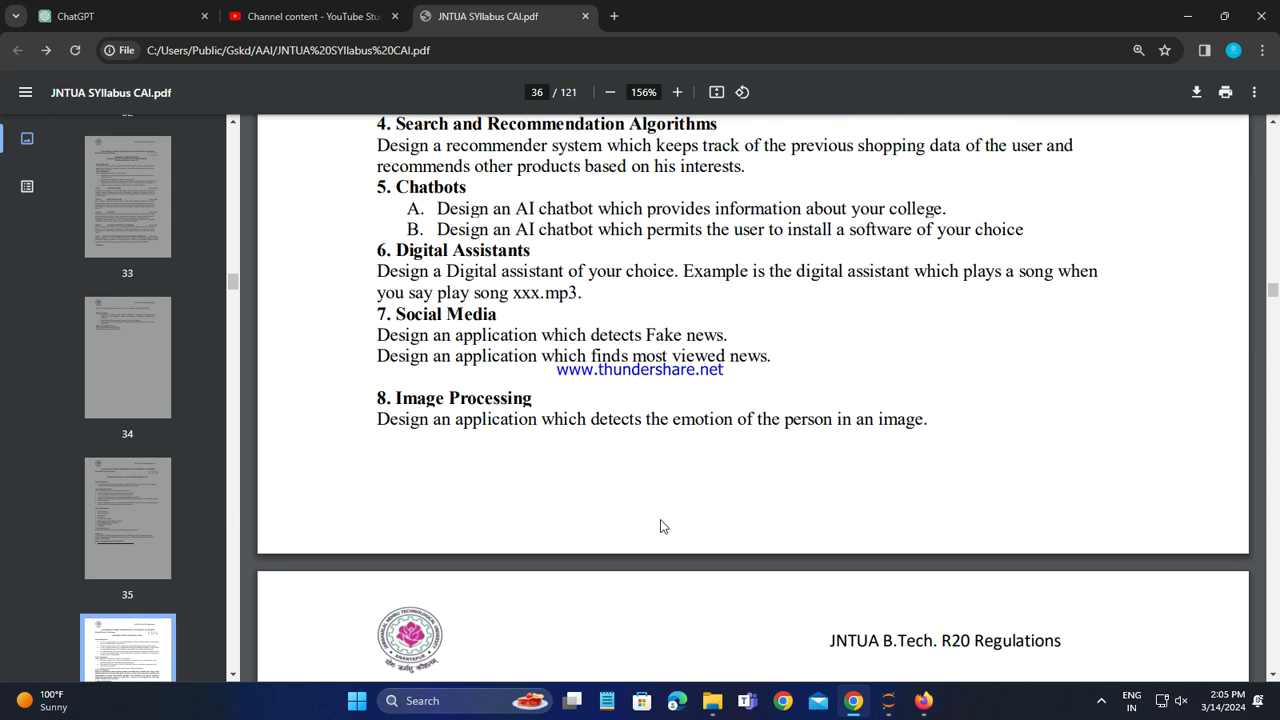
{"action": "scroll", "coordinate": [463, 512], "scroll_direction": "down", "scroll_amount": 3}
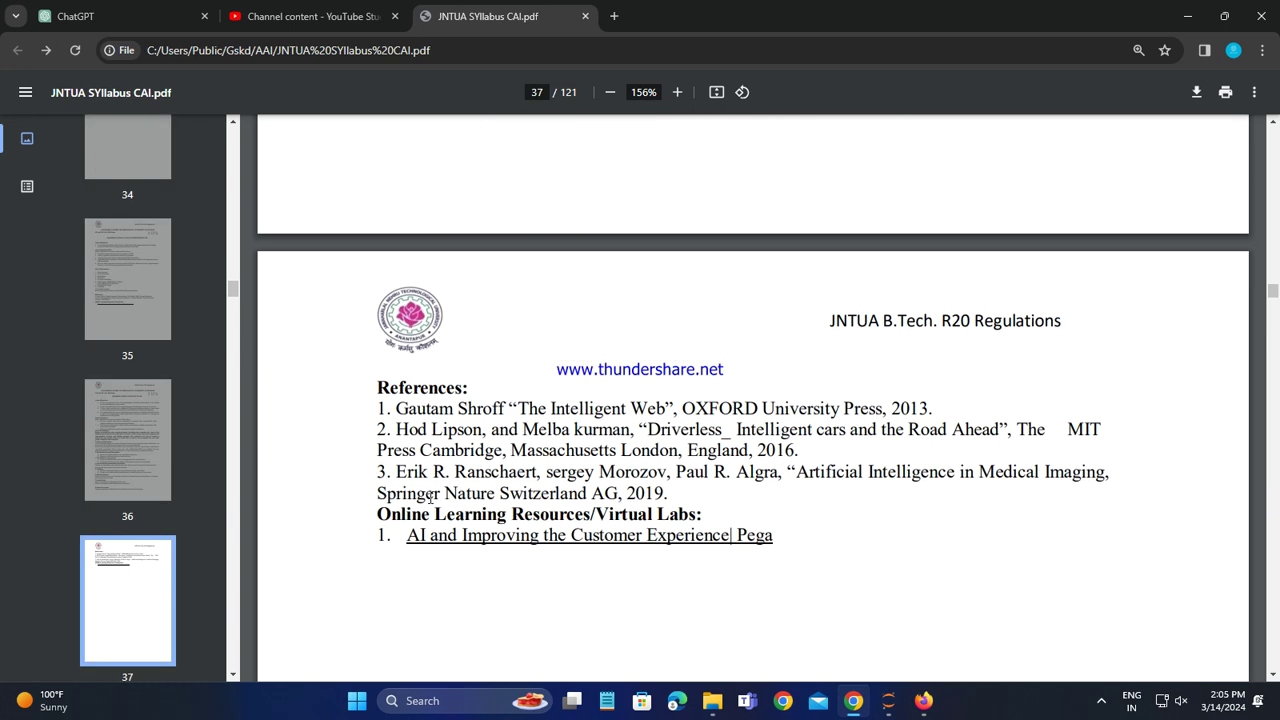
{"action": "left_click_drag", "start_coordinate": [410, 408], "coordinate": [951, 391]}
{"action": "key", "text": "ctrl+c"}
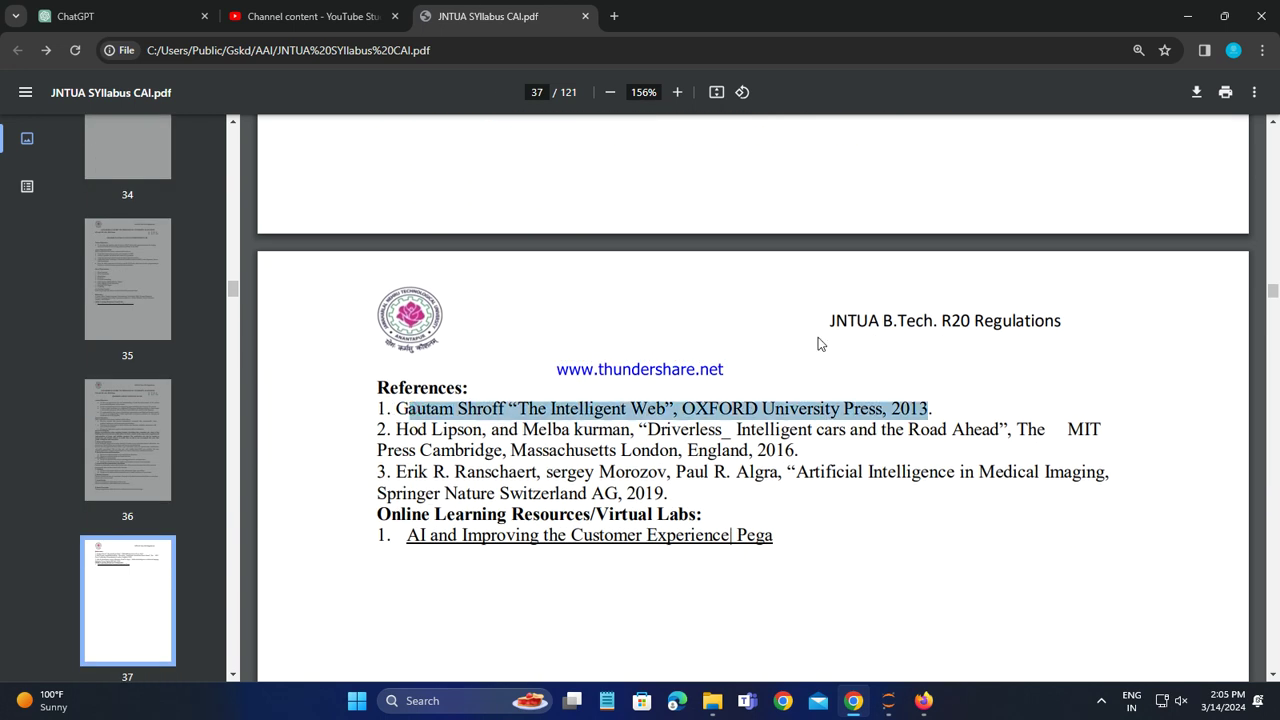
{"action": "left_click", "coordinate": [614, 16]}
{"action": "key", "text": "ctrl+v"}
{"action": "type", "text": "pdf"}
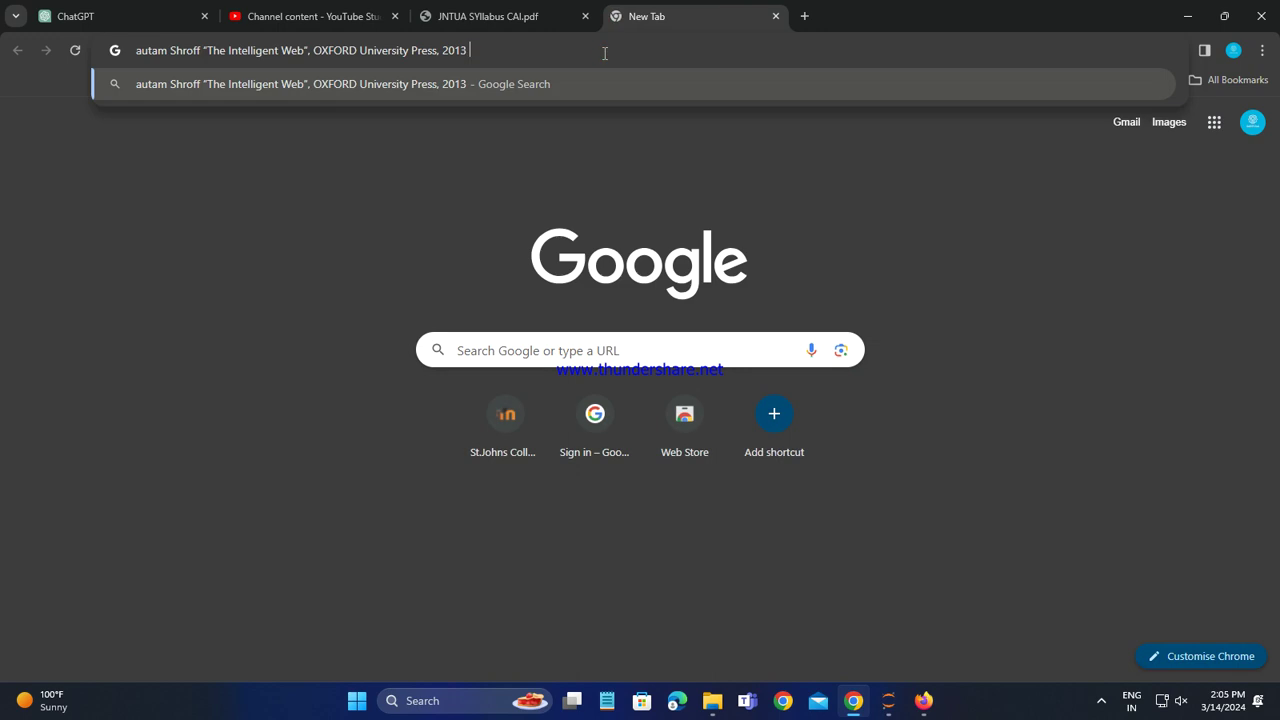
{"action": "type", "text": " downlaod"}
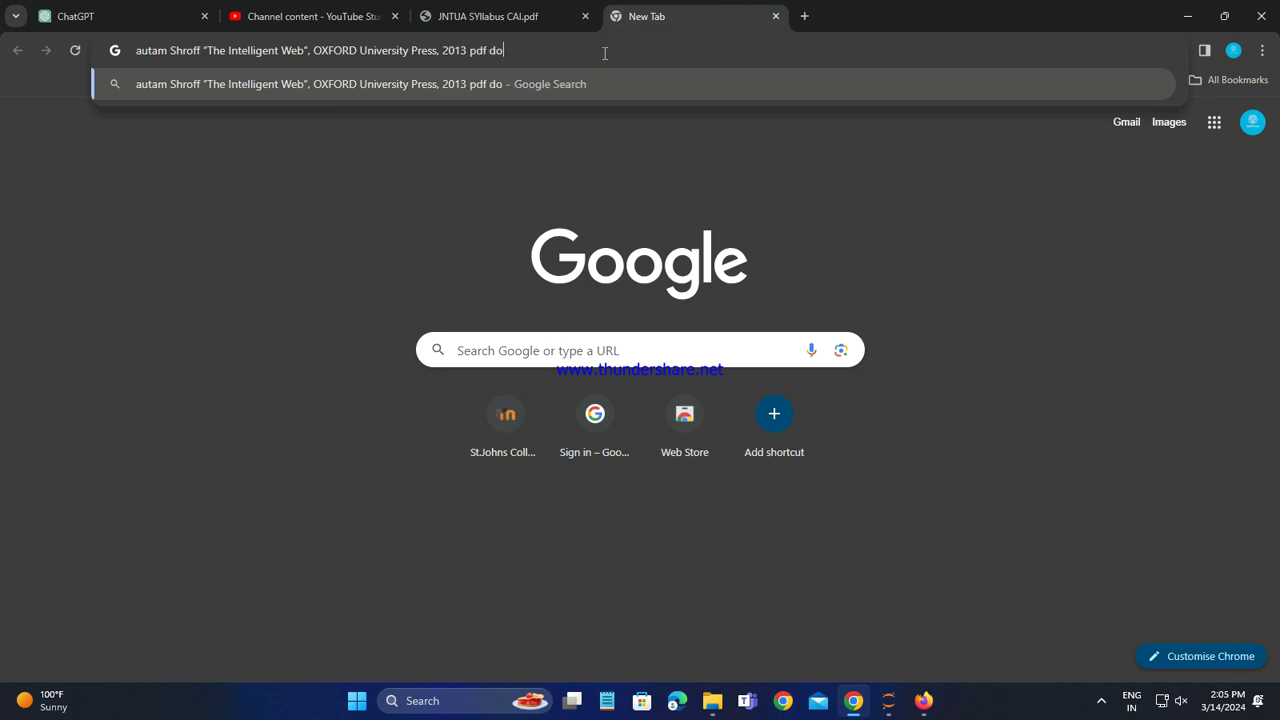
{"action": "key", "text": "Return"}
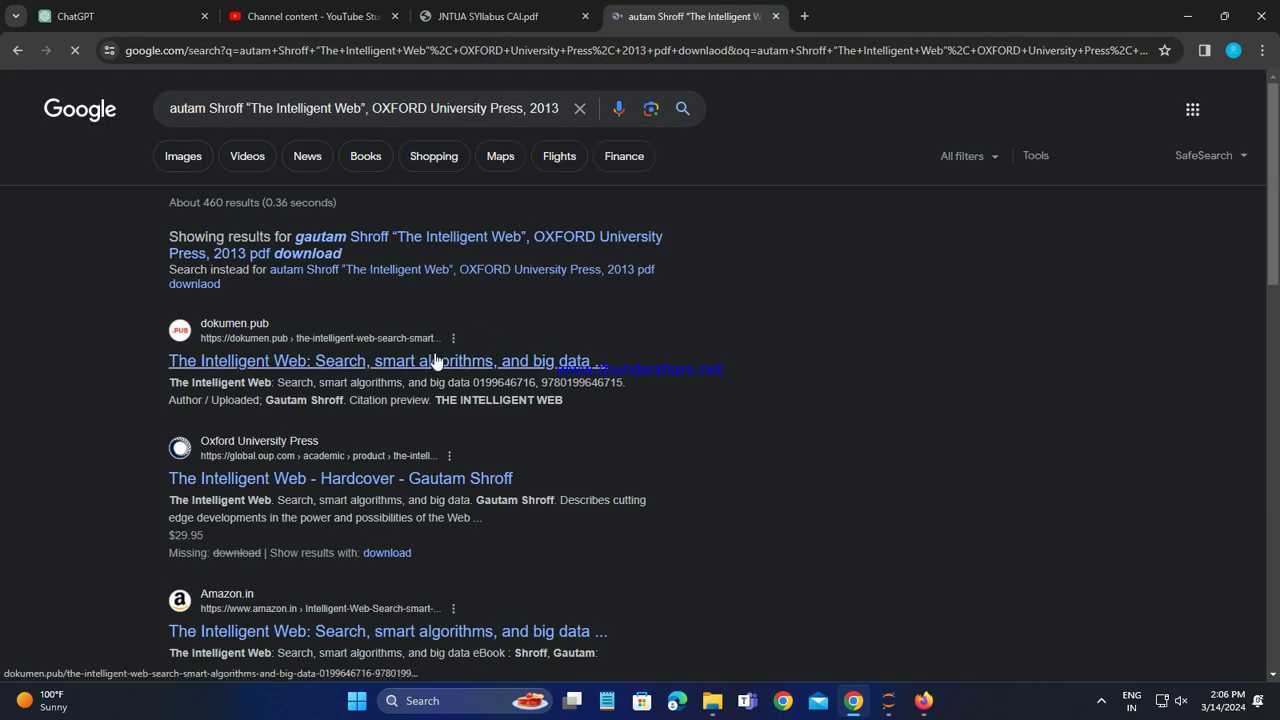
Open the dokumen.pub result for The Intelligent Web and examine its book details, document preview and recommended titles.
{"action": "scroll", "coordinate": [510, 465], "scroll_direction": "down", "scroll_amount": 3}
{"action": "scroll", "coordinate": [547, 491], "scroll_direction": "up", "scroll_amount": 3}
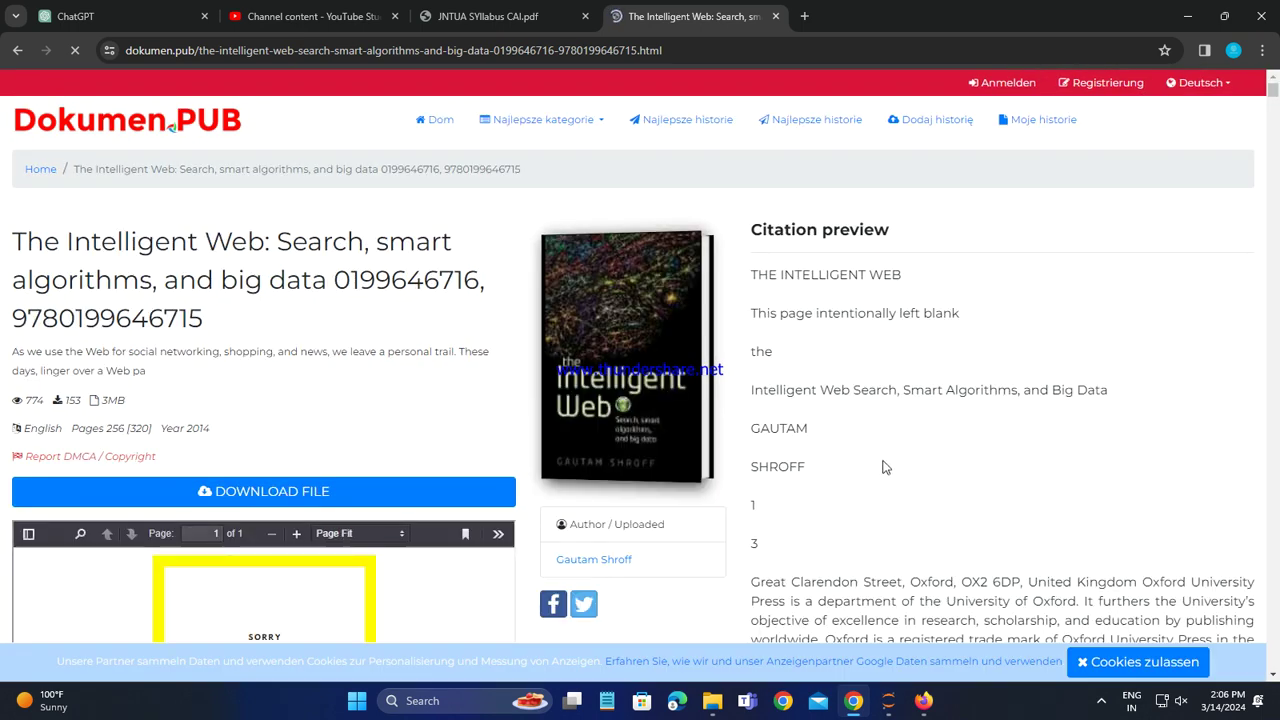
{"action": "scroll", "coordinate": [883, 467], "scroll_direction": "down", "scroll_amount": 1}
{"action": "scroll", "coordinate": [883, 467], "scroll_direction": "down", "scroll_amount": 3}
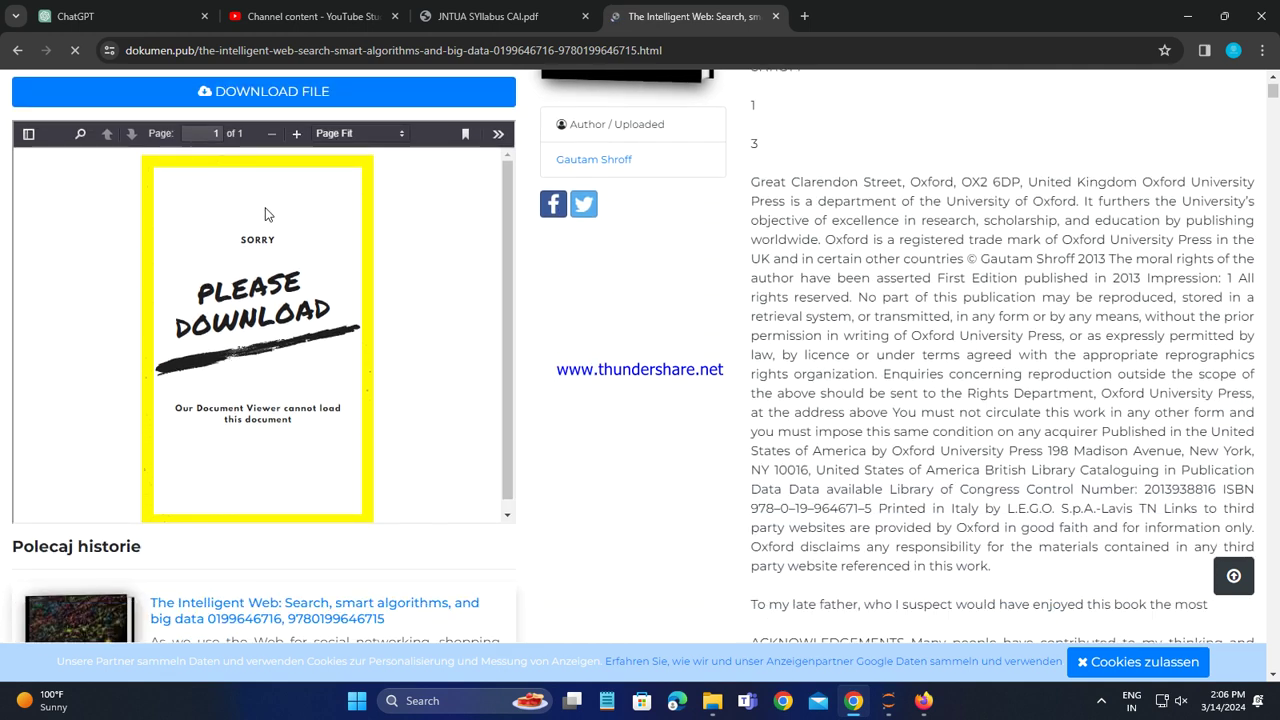
{"action": "scroll", "coordinate": [458, 490], "scroll_direction": "down", "scroll_amount": 3}
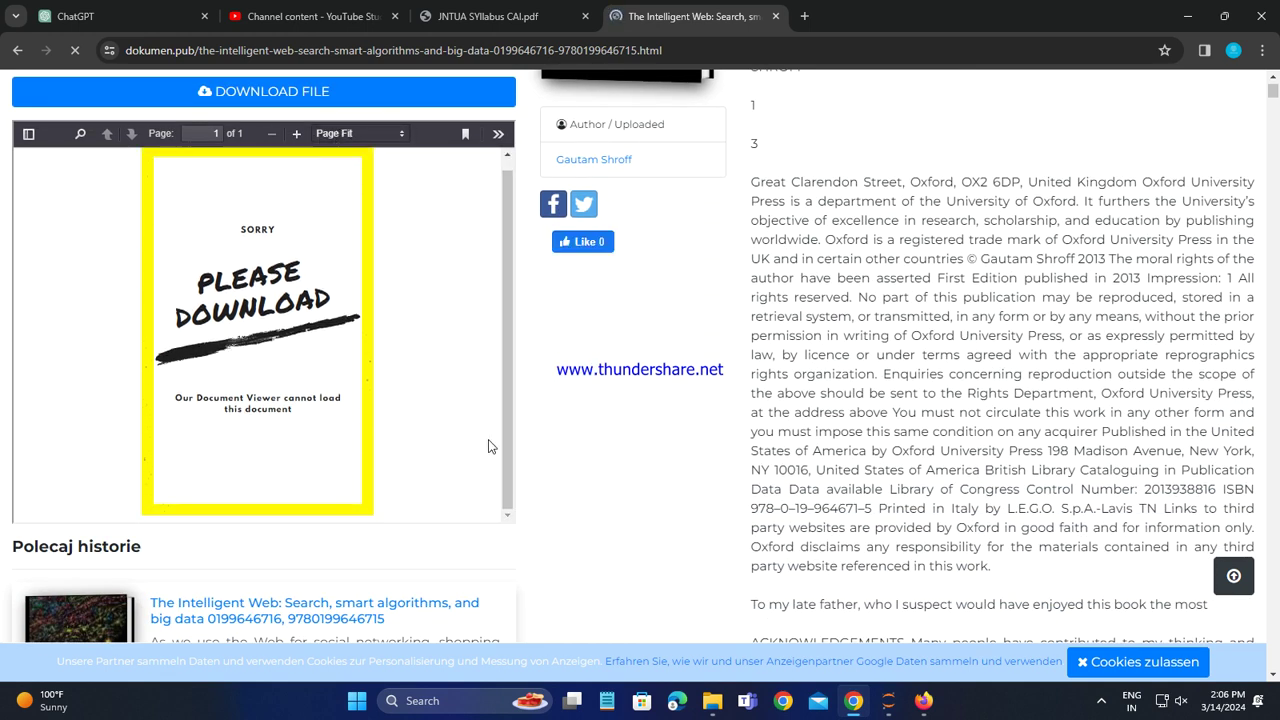
{"action": "scroll", "coordinate": [440, 441], "scroll_direction": "up", "scroll_amount": 2}
{"action": "scroll", "coordinate": [440, 441], "scroll_direction": "down", "scroll_amount": 1}
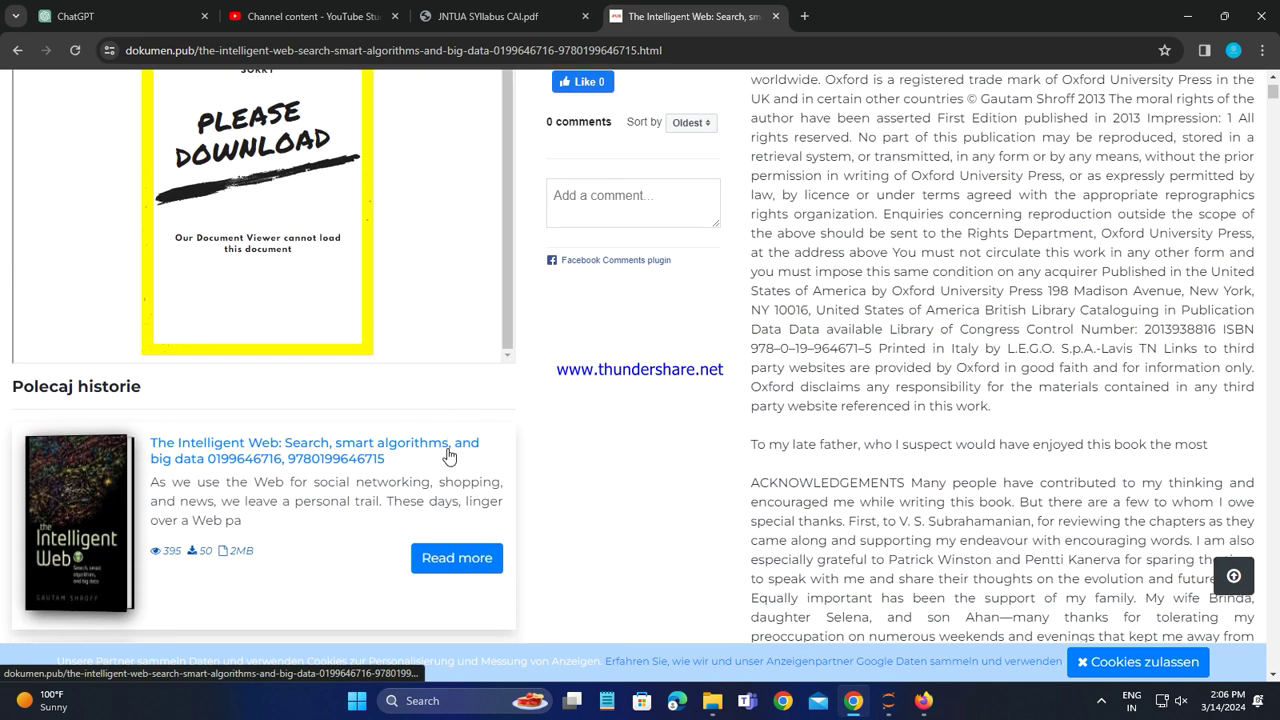
Download The Intelligent Web as a PDF from dokumen.pub through the OBAR.INFO compressor page, and close both download tabs.
{"action": "scroll", "coordinate": [728, 403], "scroll_direction": "up", "scroll_amount": 4}
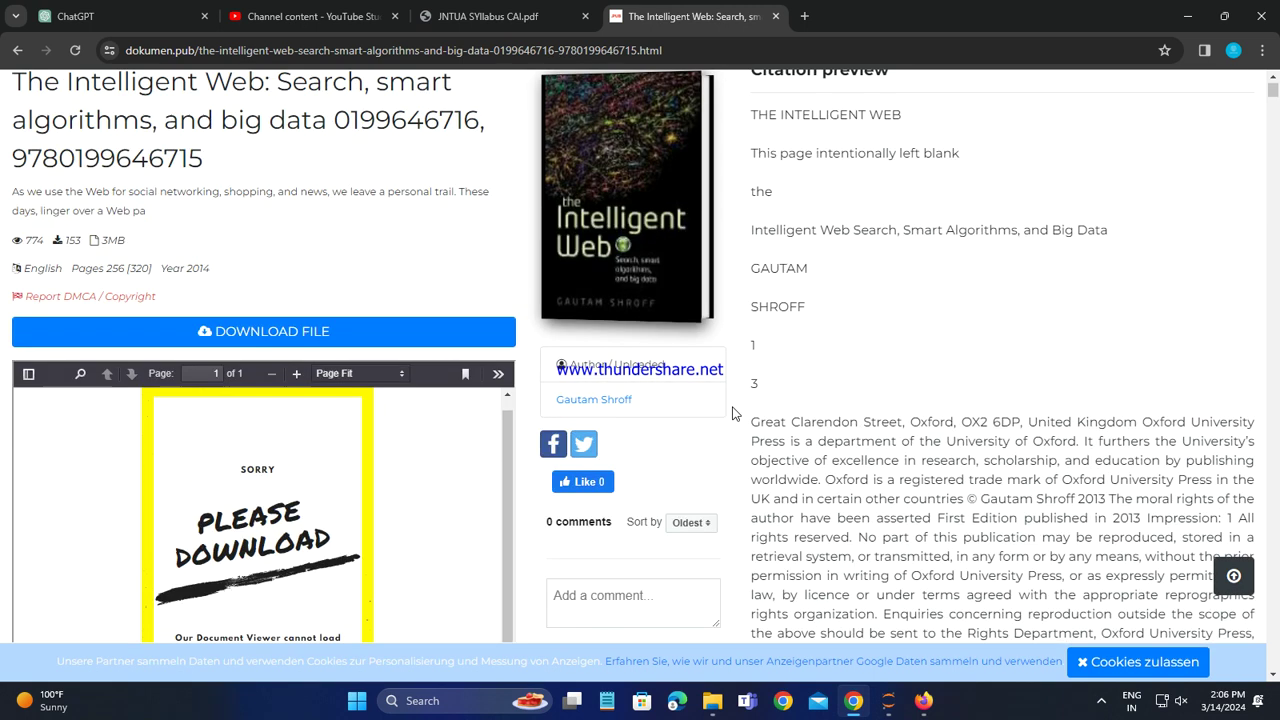
{"action": "left_click", "coordinate": [390, 342]}
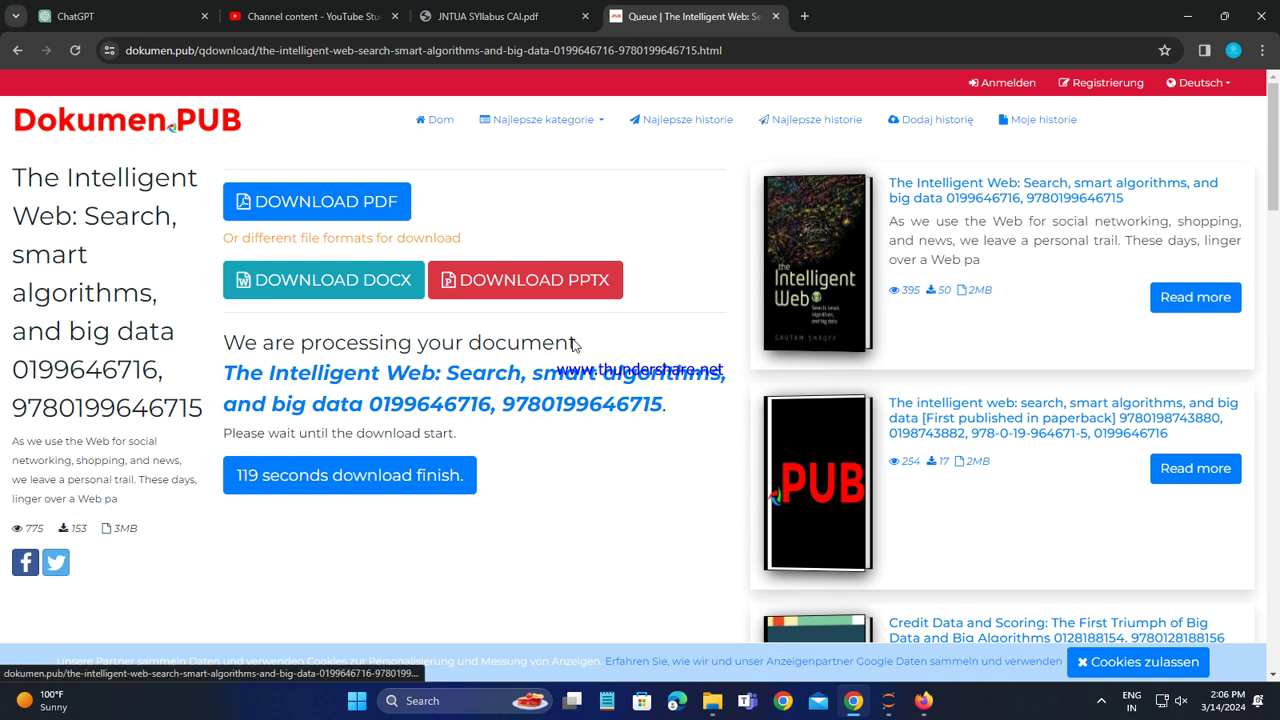
{"action": "left_click", "coordinate": [326, 201]}
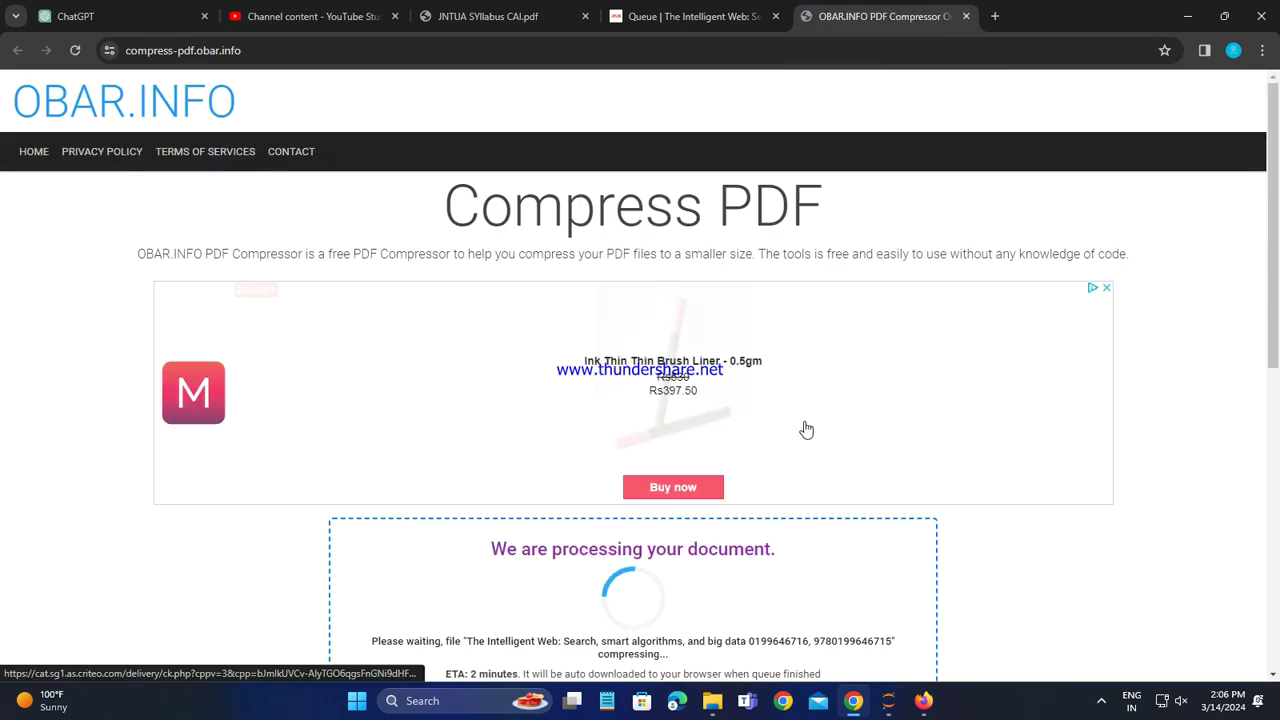
{"action": "scroll", "coordinate": [808, 428], "scroll_direction": "down", "scroll_amount": 2}
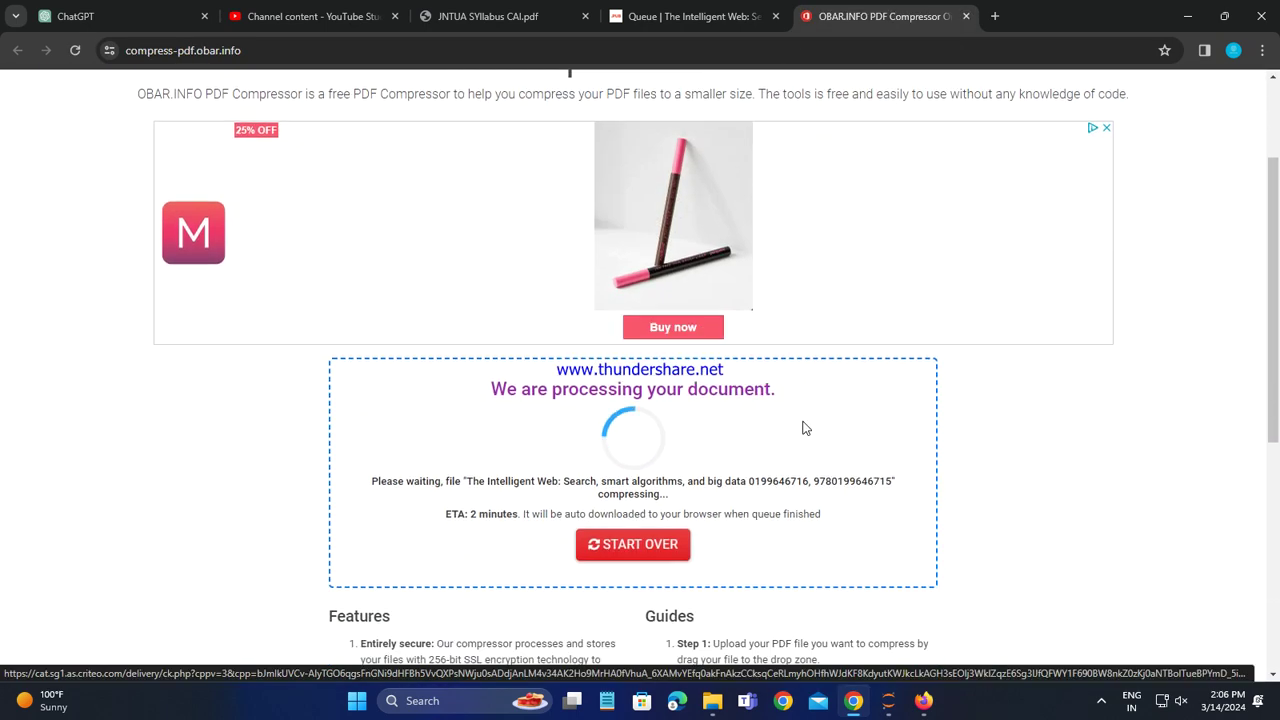
{"action": "scroll", "coordinate": [814, 428], "scroll_direction": "up", "scroll_amount": 2}
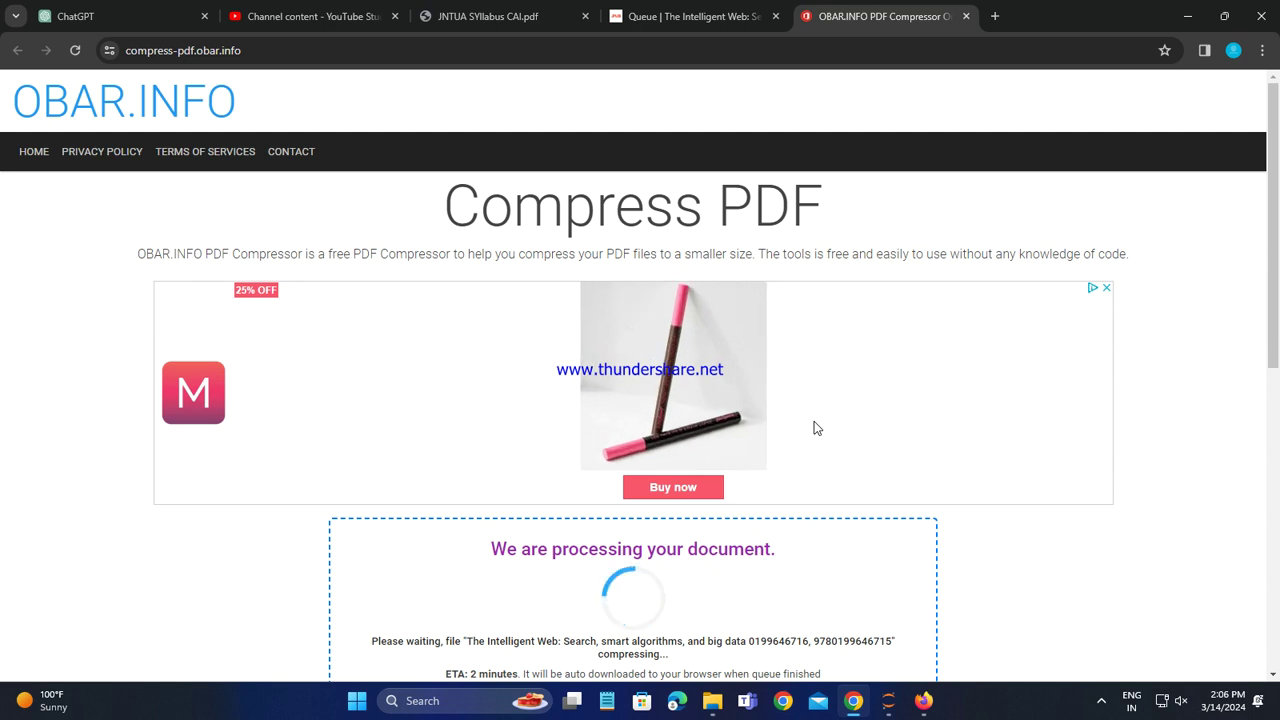
{"action": "scroll", "coordinate": [990, 371], "scroll_direction": "down", "scroll_amount": 7}
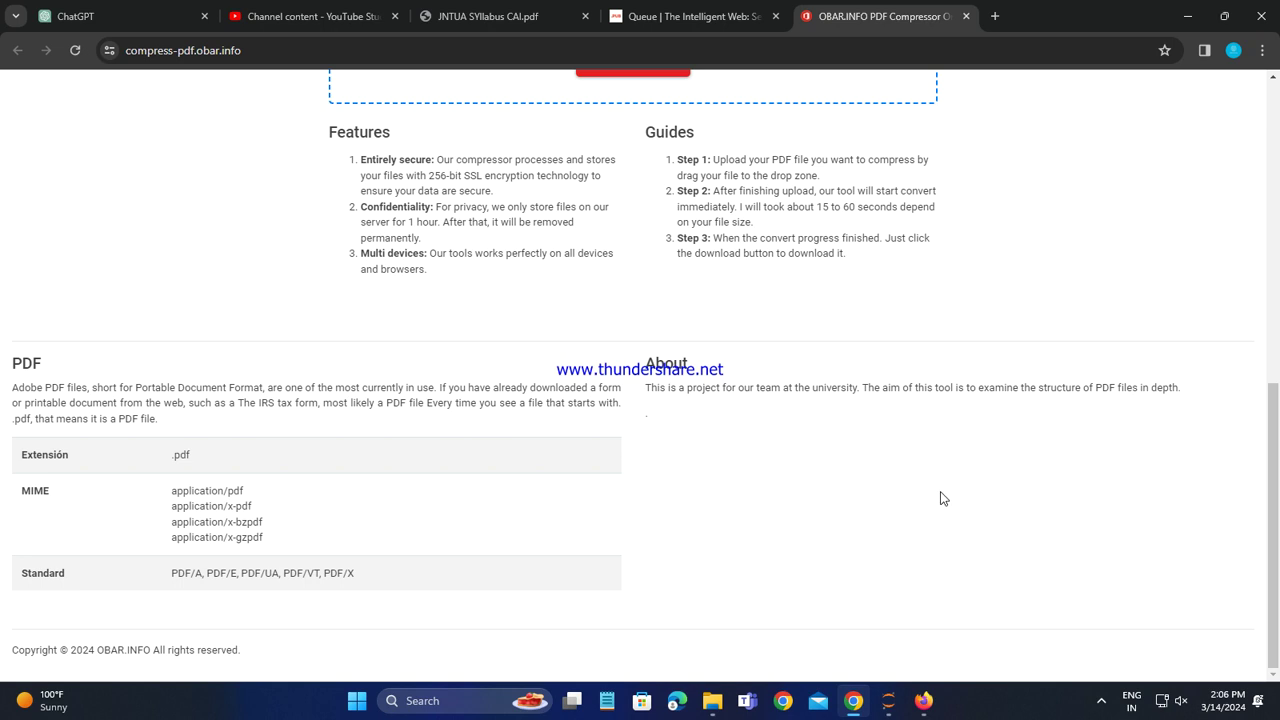
{"action": "scroll", "coordinate": [535, 483], "scroll_direction": "down", "scroll_amount": 1}
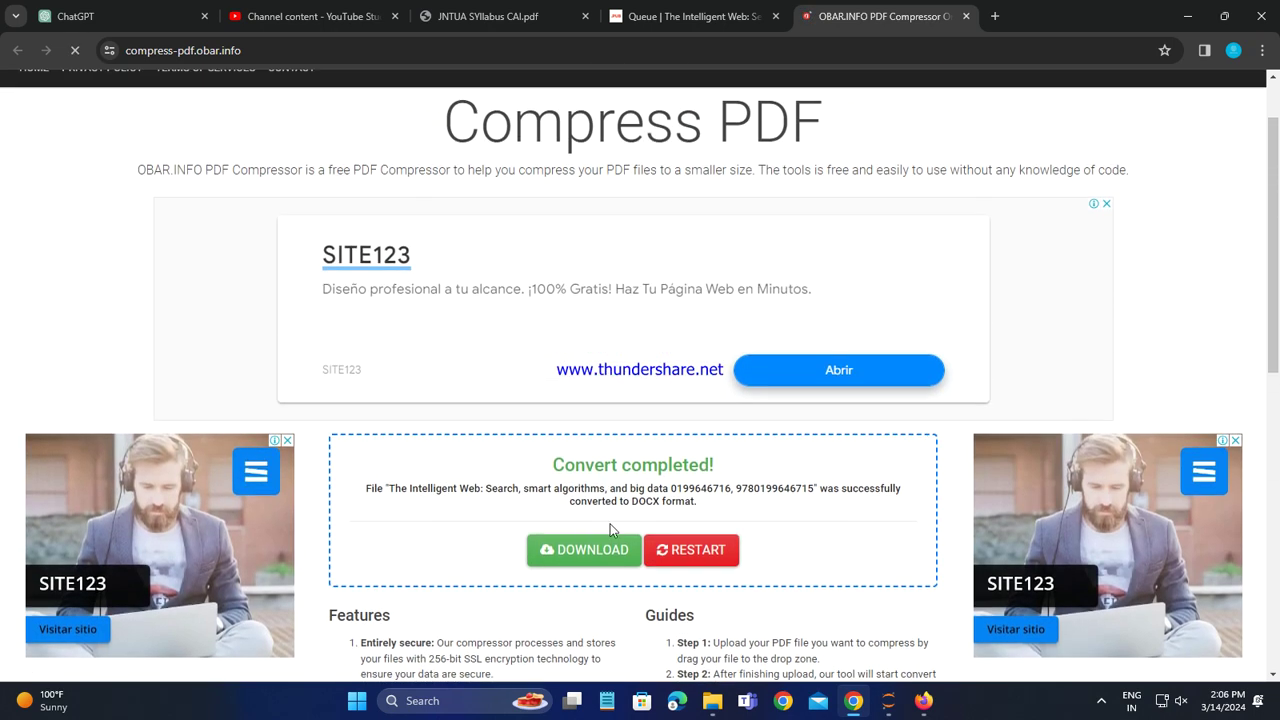
{"action": "left_click", "coordinate": [585, 556]}
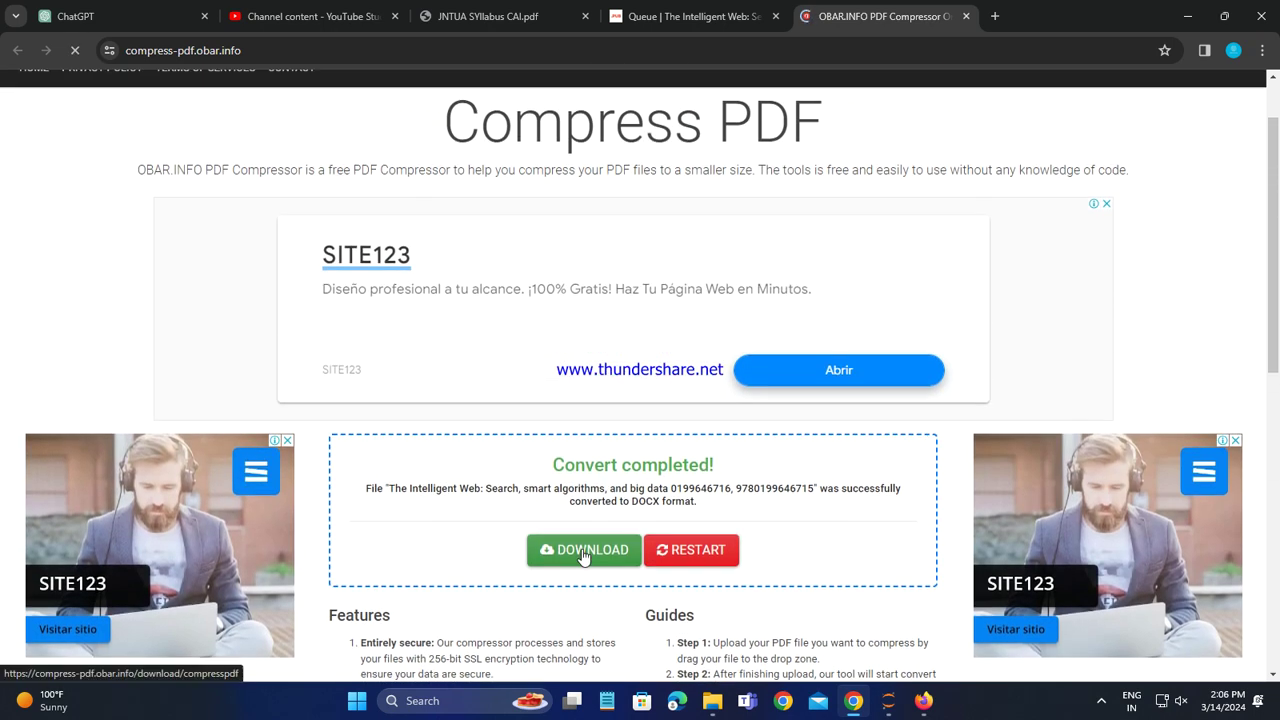
{"action": "left_click", "coordinate": [966, 17]}
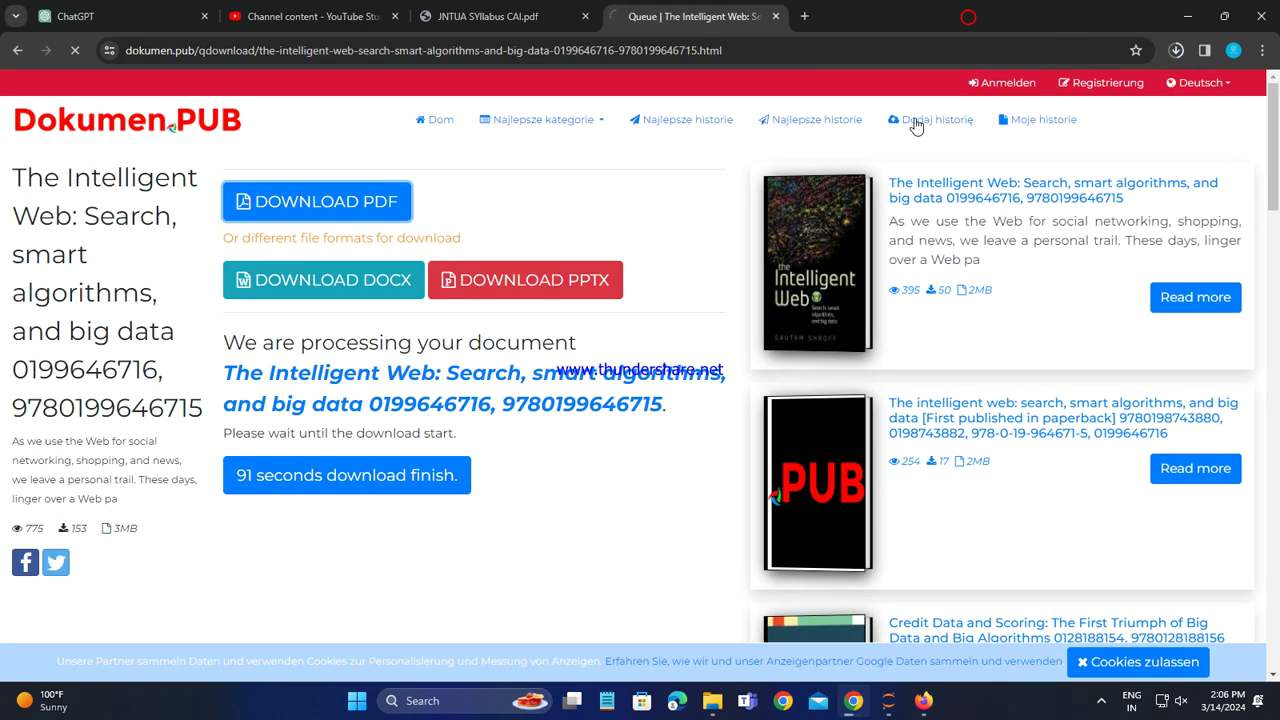
{"action": "left_click", "coordinate": [777, 17]}
Copy the second lab reference, "Driverless_ Intelligent cars and the Road Ahead", and search the web for it in a new tab with "pdf downalod" added.
{"action": "left_click_drag", "start_coordinate": [384, 429], "coordinate": [809, 453]}
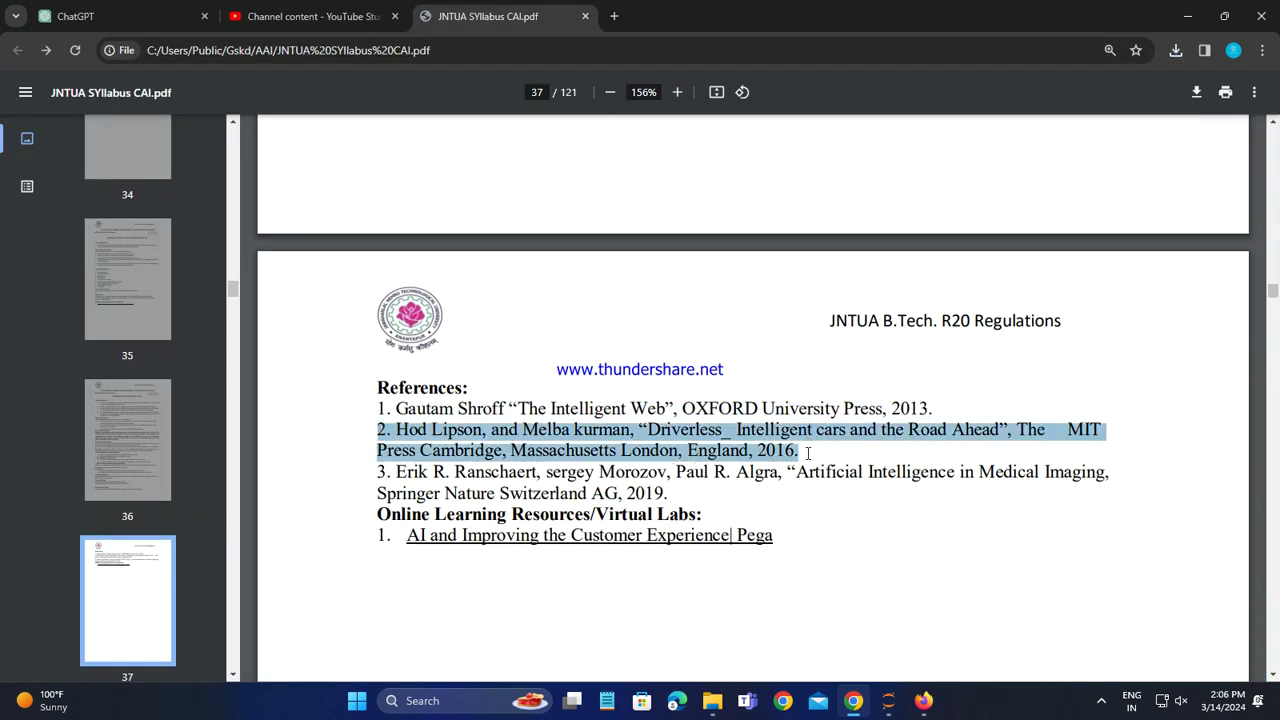
{"action": "key", "text": "ctrl+c"}
{"action": "key", "text": "ctrl+t"}
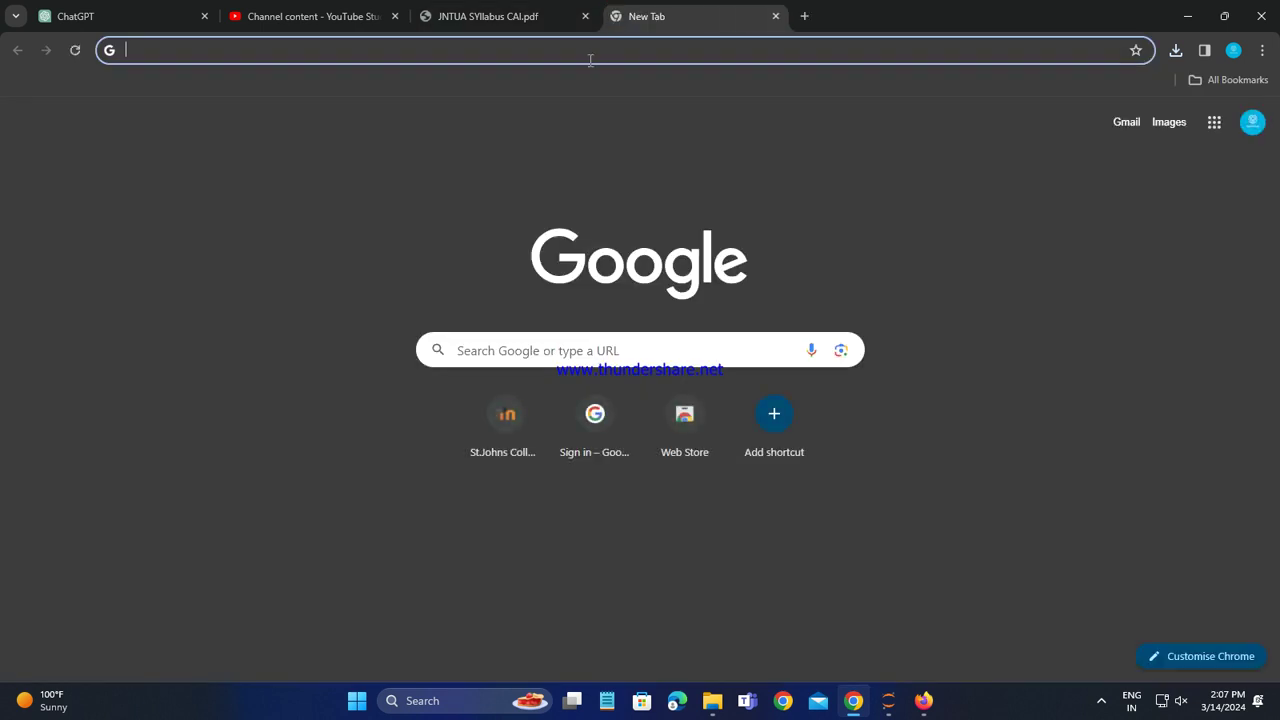
{"action": "key", "text": "ctrl+v"}
{"action": "type", "text": "pdf downalod"}
{"action": "key", "text": "Return"}
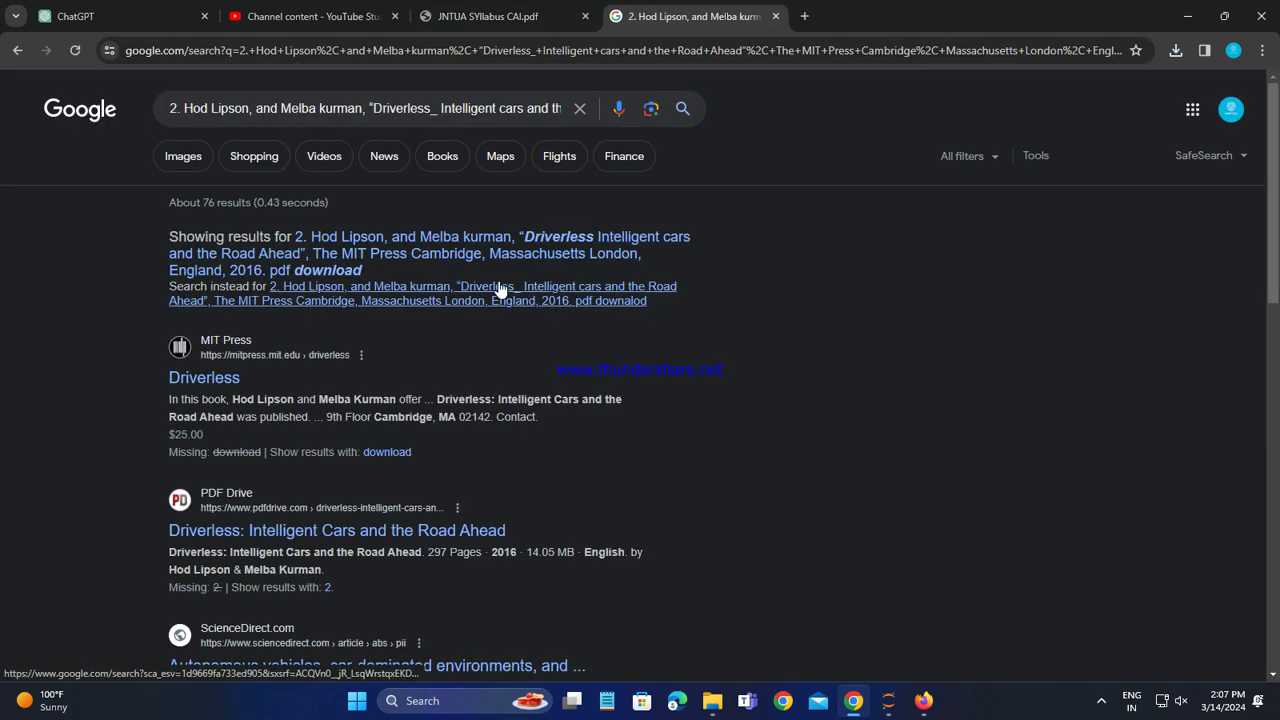
Open the PDF Drive result for Driverless: Intelligent Cars and the Road Ahead and download the book as a PDF.
{"action": "scroll", "coordinate": [337, 531], "scroll_direction": "down", "scroll_amount": 1}
{"action": "left_click", "coordinate": [363, 455]}
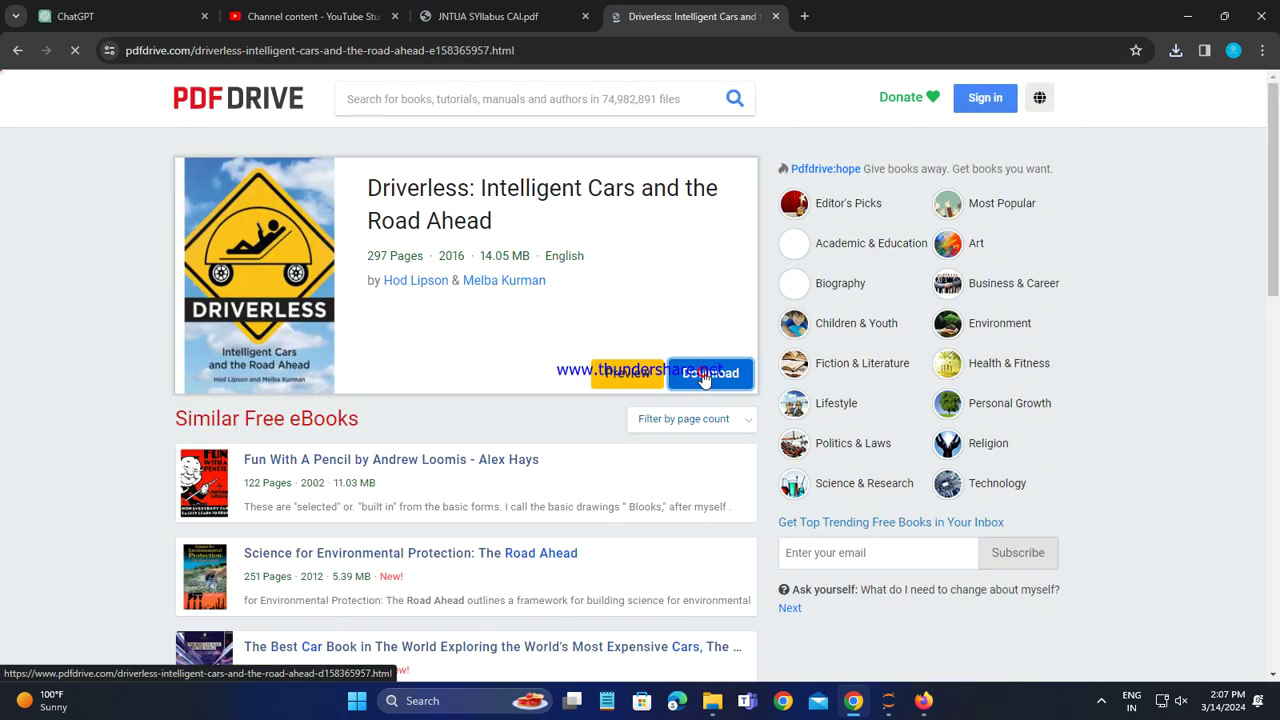
{"action": "left_click", "coordinate": [703, 378]}
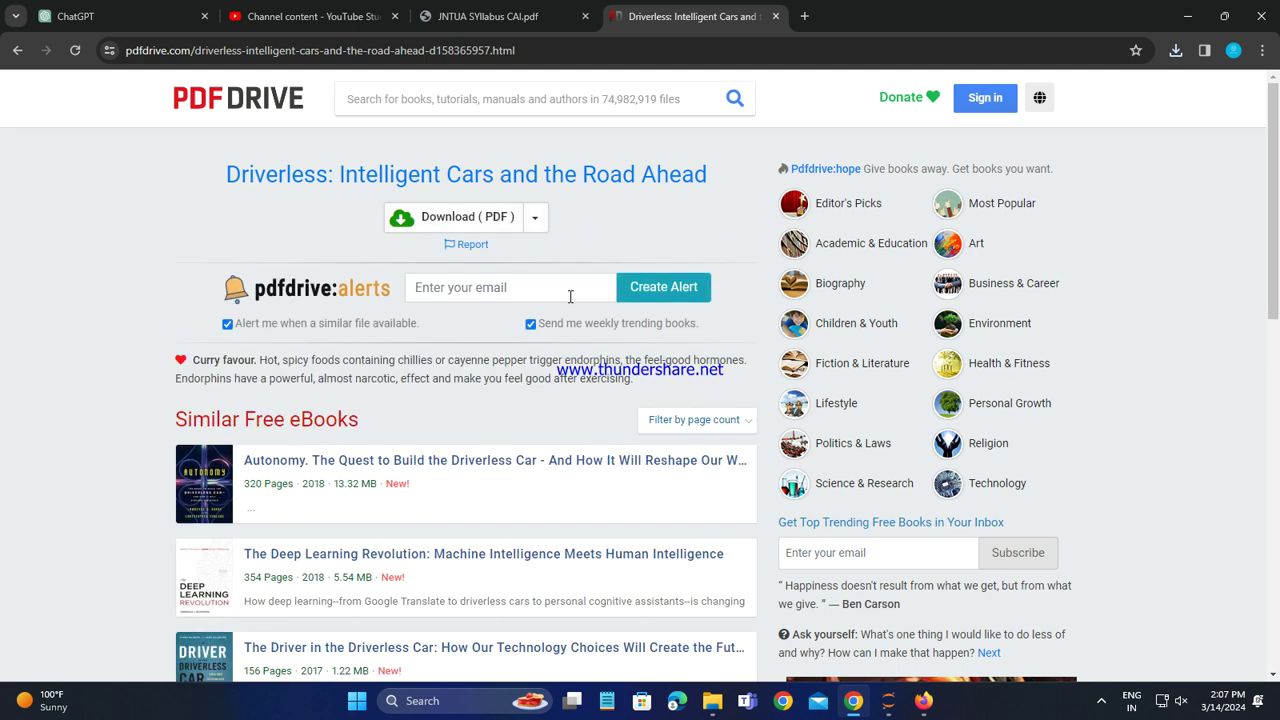
{"action": "left_click", "coordinate": [470, 226]}
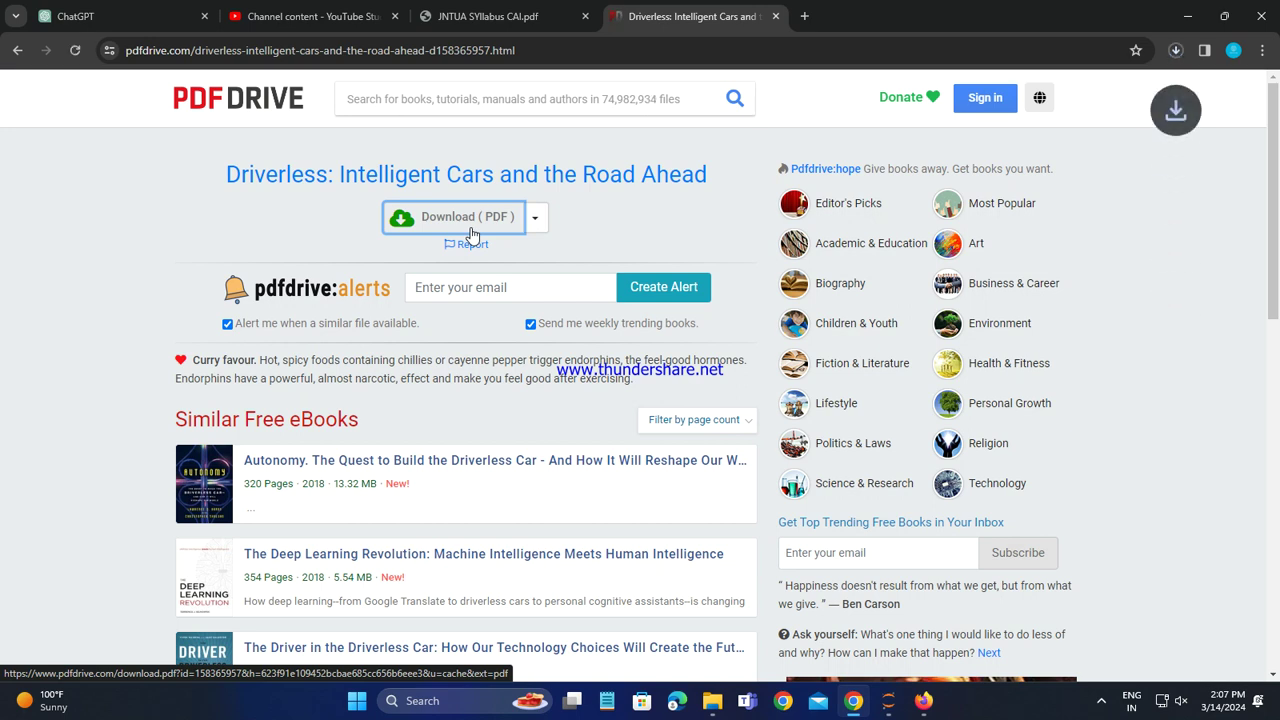
Remove the cancelled archlinux-2024.03.01-x86_64.iso entry from the browser's download list and close the PDF Drive tab.
{"action": "key", "text": "ctrl+j"}
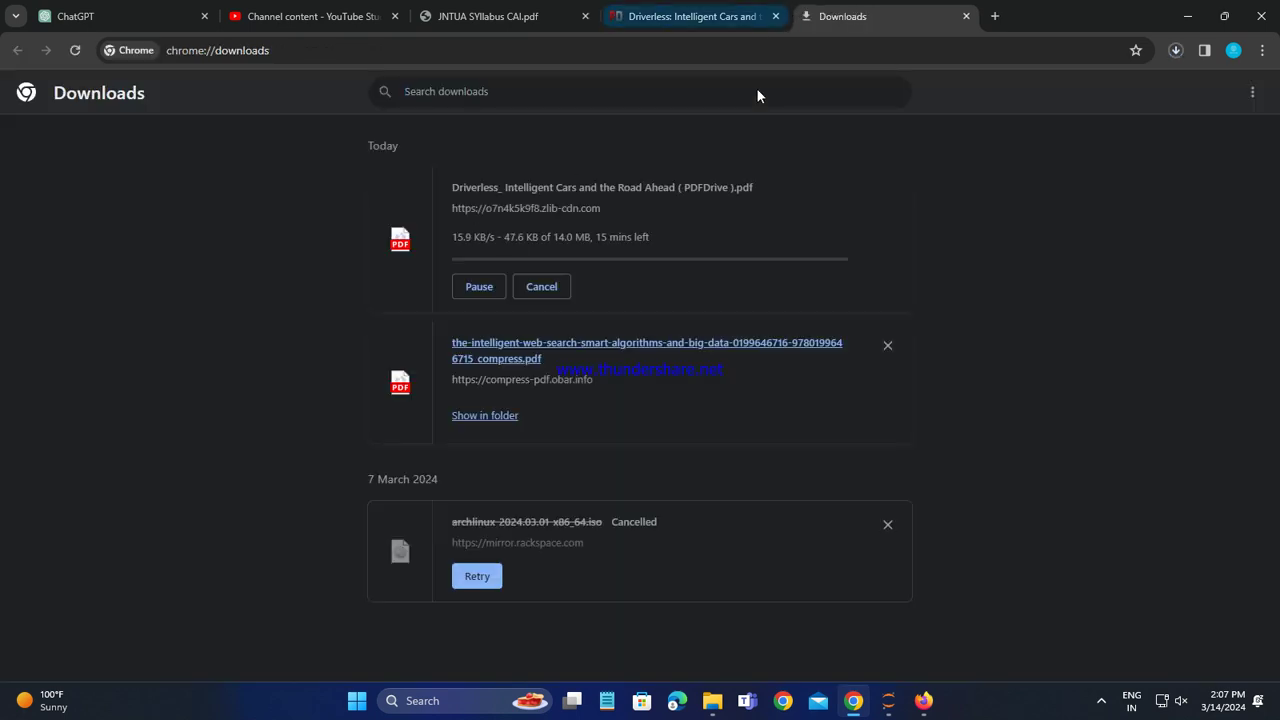
{"action": "left_click", "coordinate": [894, 528]}
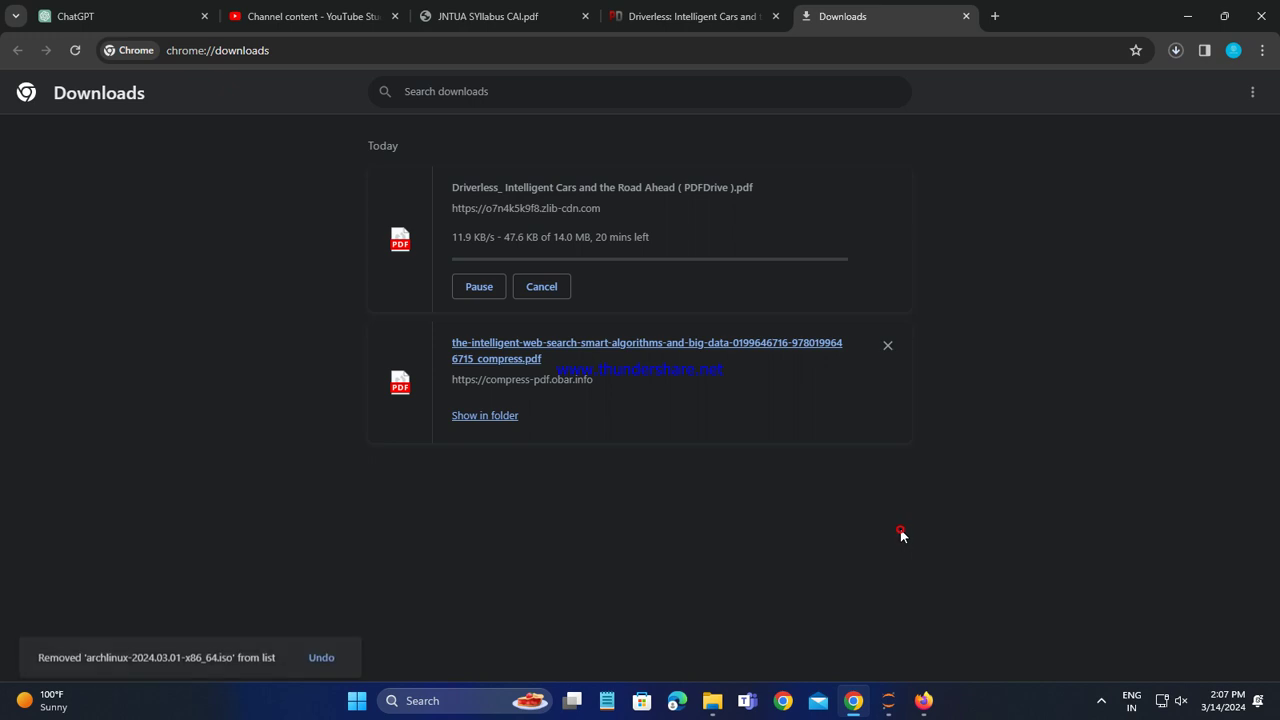
{"action": "left_click", "coordinate": [668, 9]}
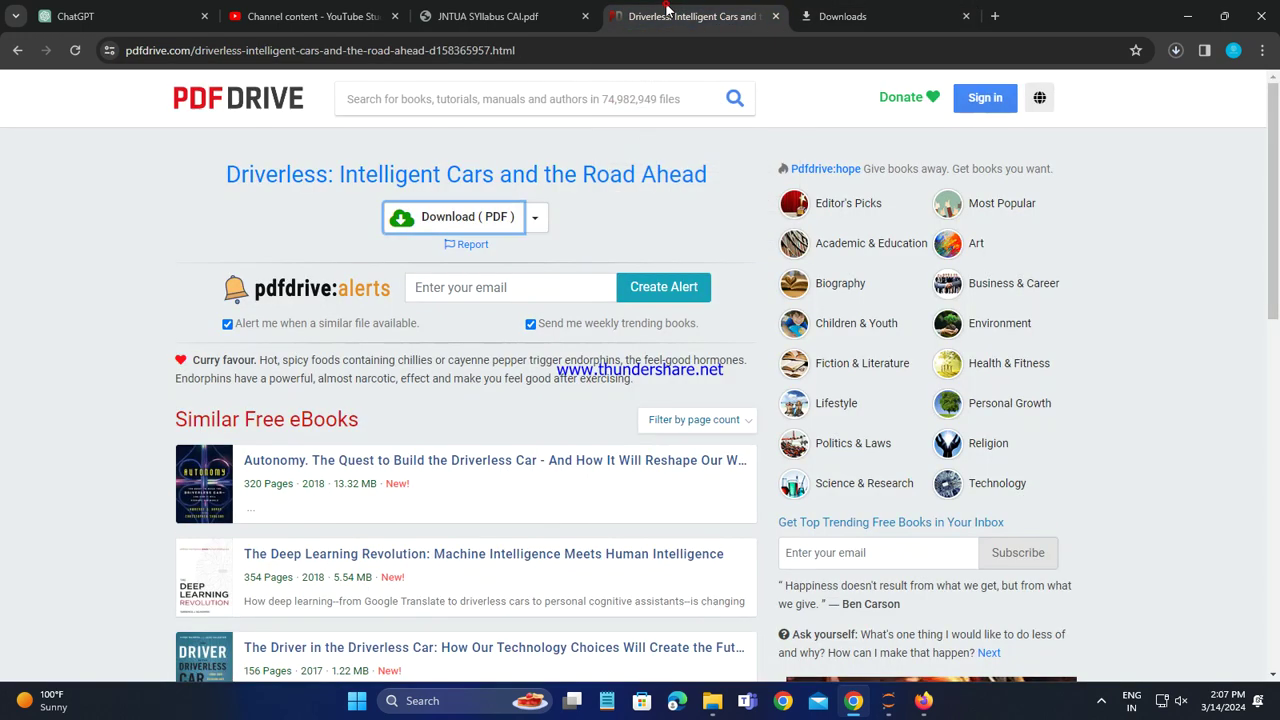
{"action": "left_click", "coordinate": [18, 51]}
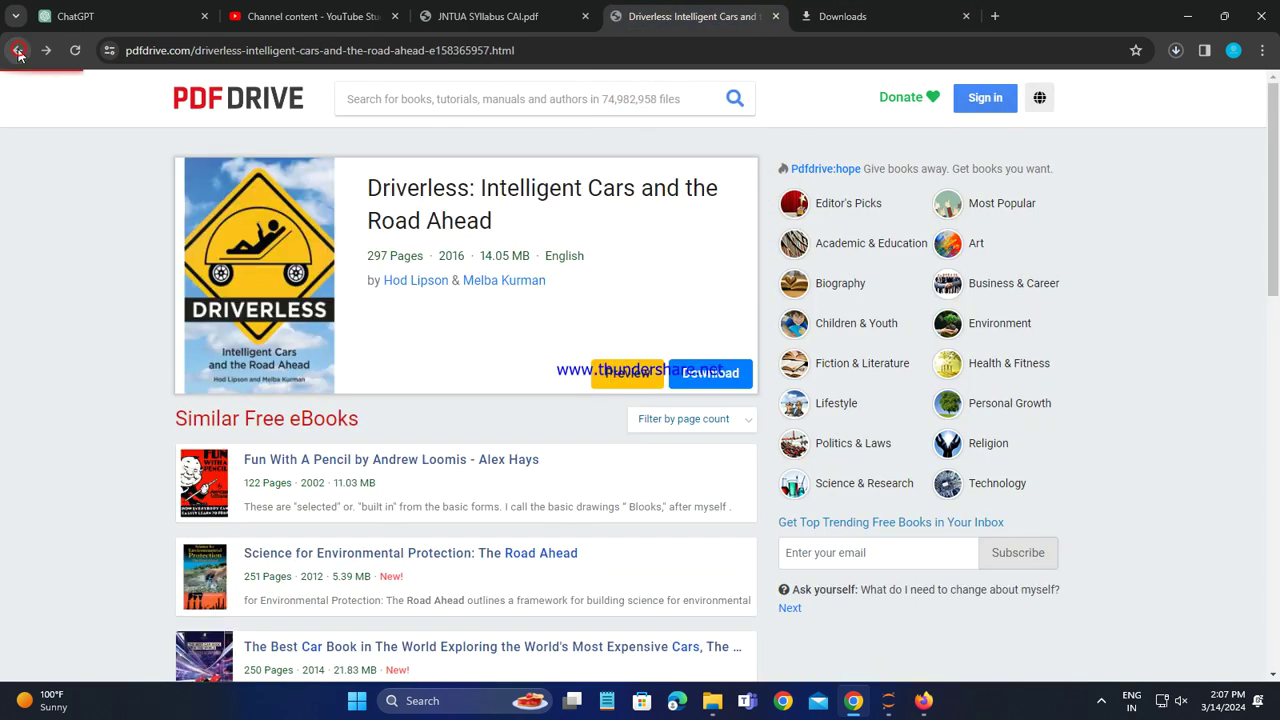
{"action": "left_click", "coordinate": [18, 51]}
{"action": "left_click", "coordinate": [777, 17]}
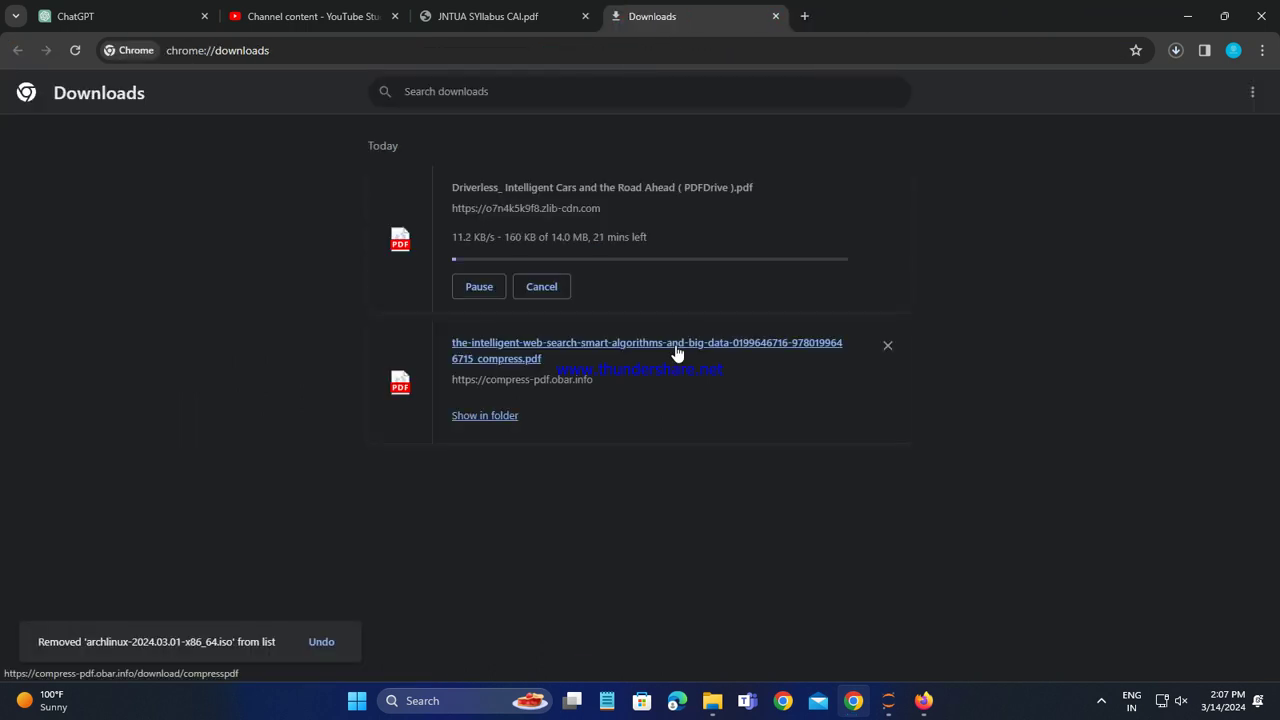
Copy the third reference, "Artificial Intelligence in Medical Imaging", from the syllabus PDF and search for it in a new tab with "pdf downaoo" added.
{"action": "left_click", "coordinate": [506, 20]}
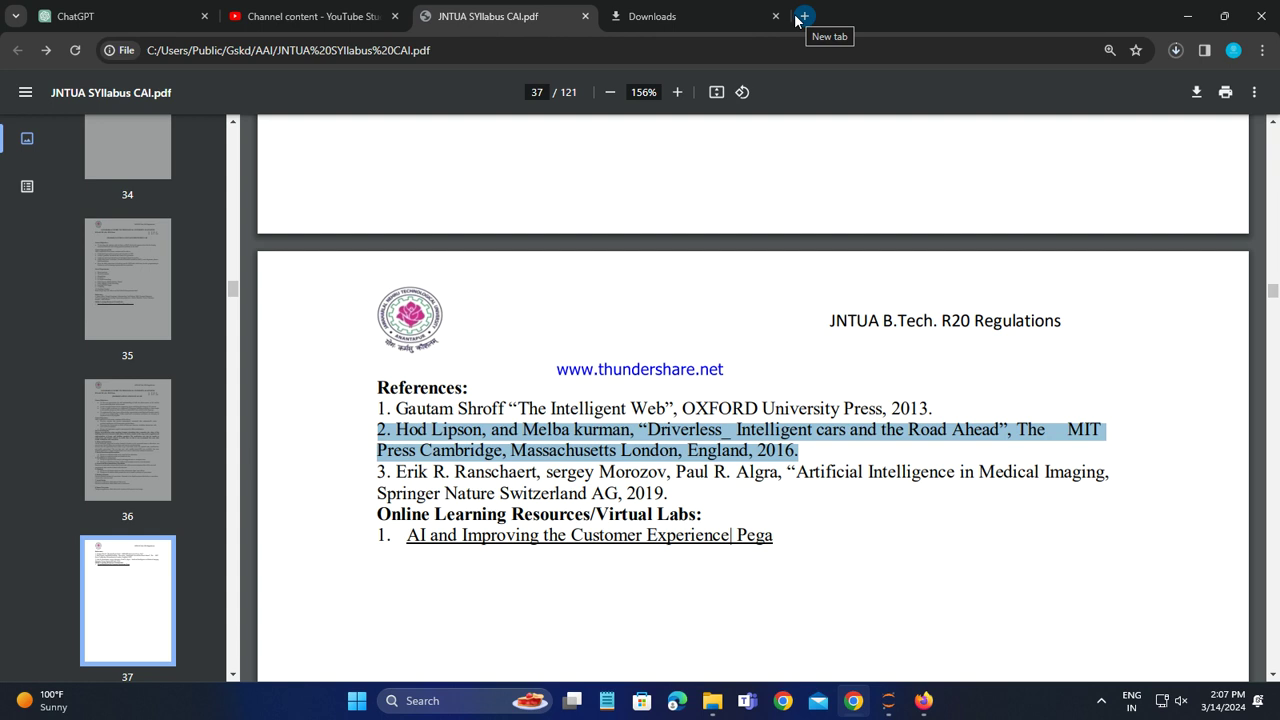
{"action": "scroll", "coordinate": [500, 400], "scroll_direction": "down", "scroll_amount": 1}
{"action": "left_click_drag", "start_coordinate": [388, 393], "coordinate": [675, 412]}
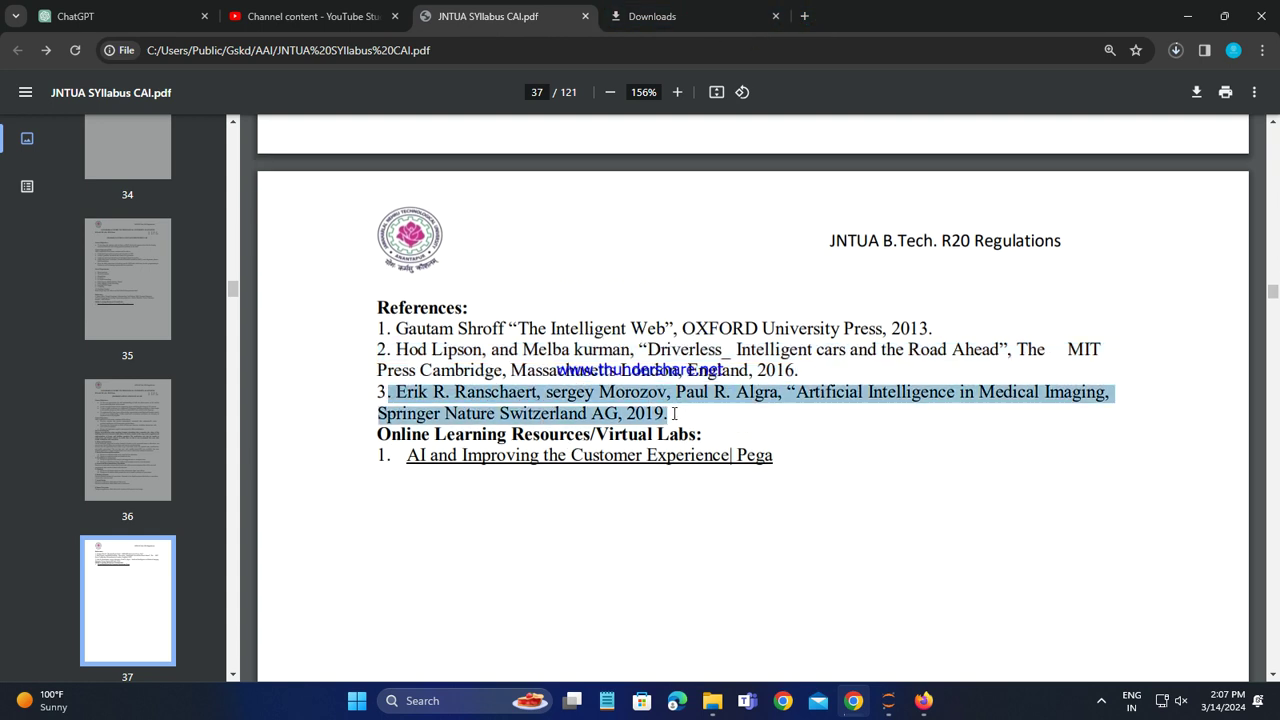
{"action": "left_click", "coordinate": [805, 15]}
{"action": "key", "text": "ctrl+v"}
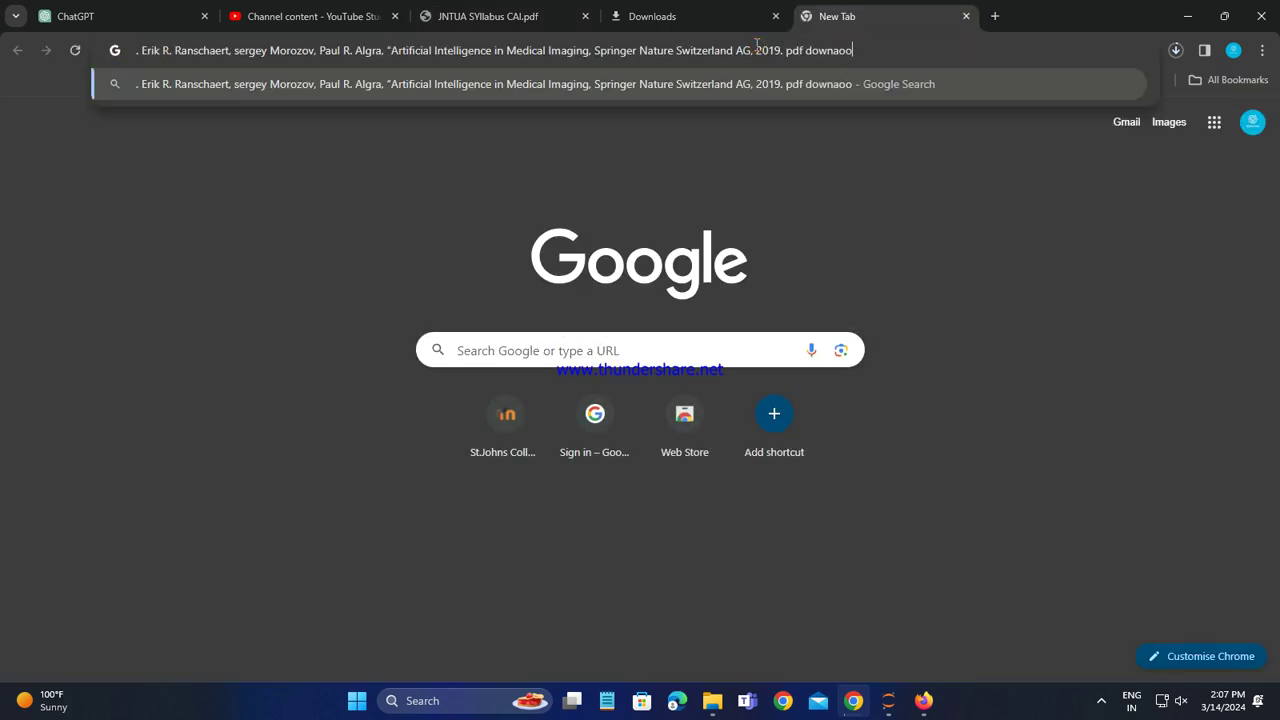
{"action": "type", "text": "pdf downao"}
{"action": "key", "text": "Return"}
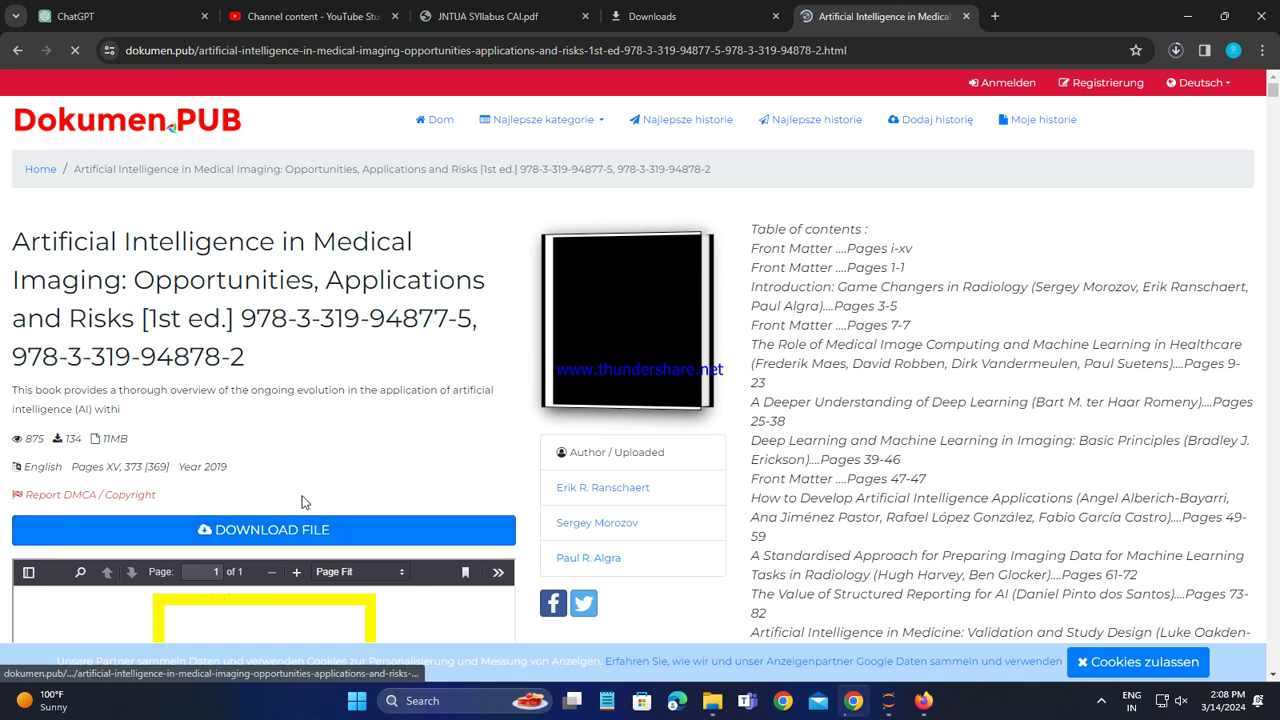
Request the PDF version of Artificial Intelligence in Medical Imaging from dokumen.pub and check the download list and the OBAR.INFO processing page.
{"action": "scroll", "coordinate": [224, 380], "scroll_direction": "down", "scroll_amount": 1}
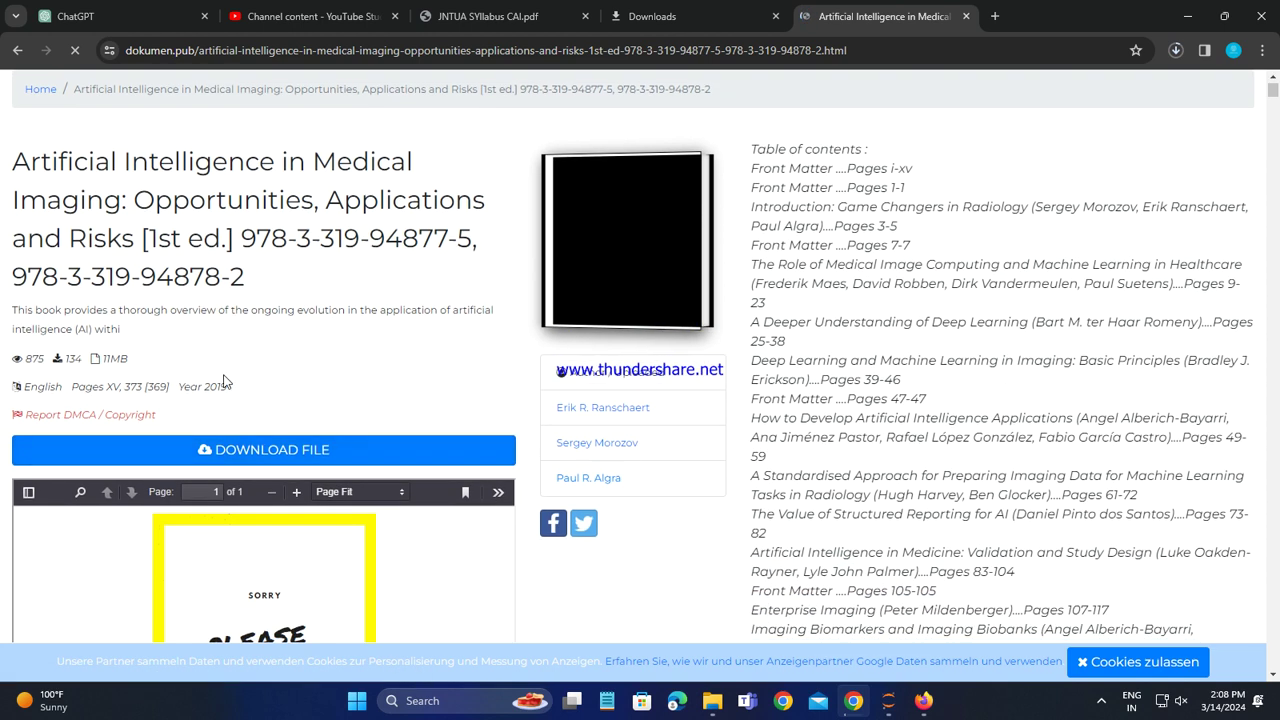
{"action": "left_click", "coordinate": [333, 445]}
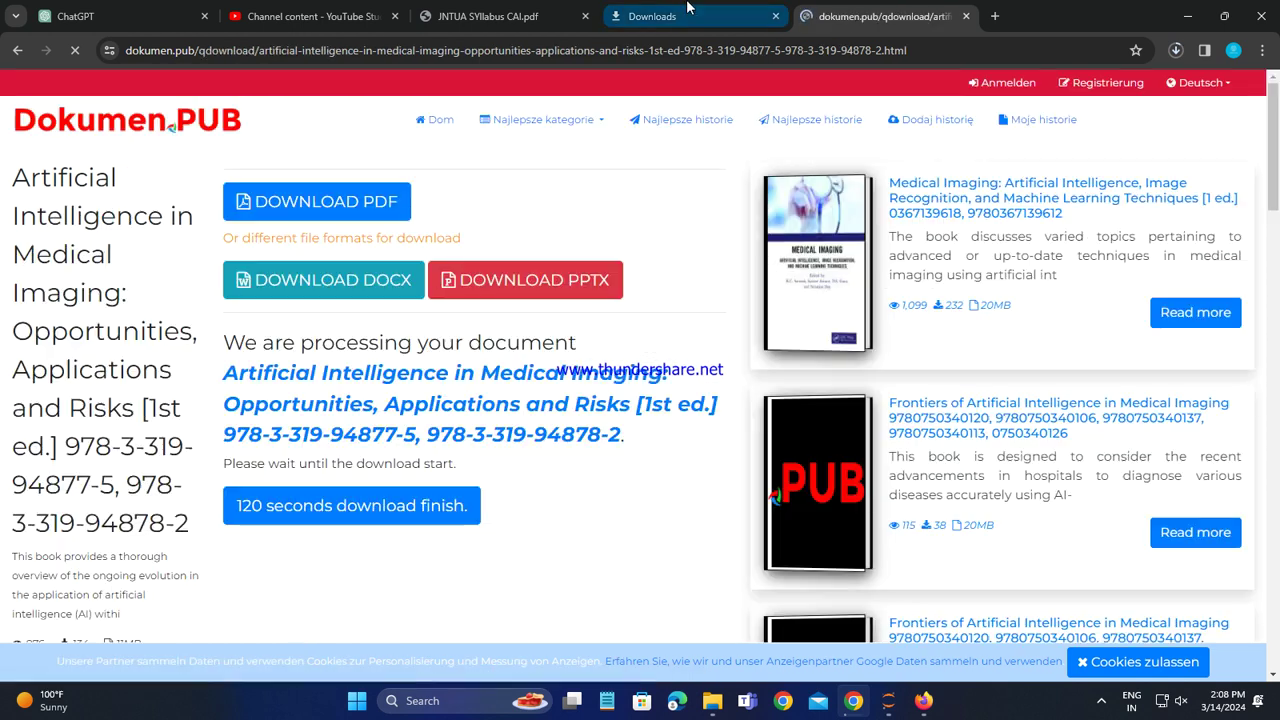
{"action": "left_click", "coordinate": [352, 207]}
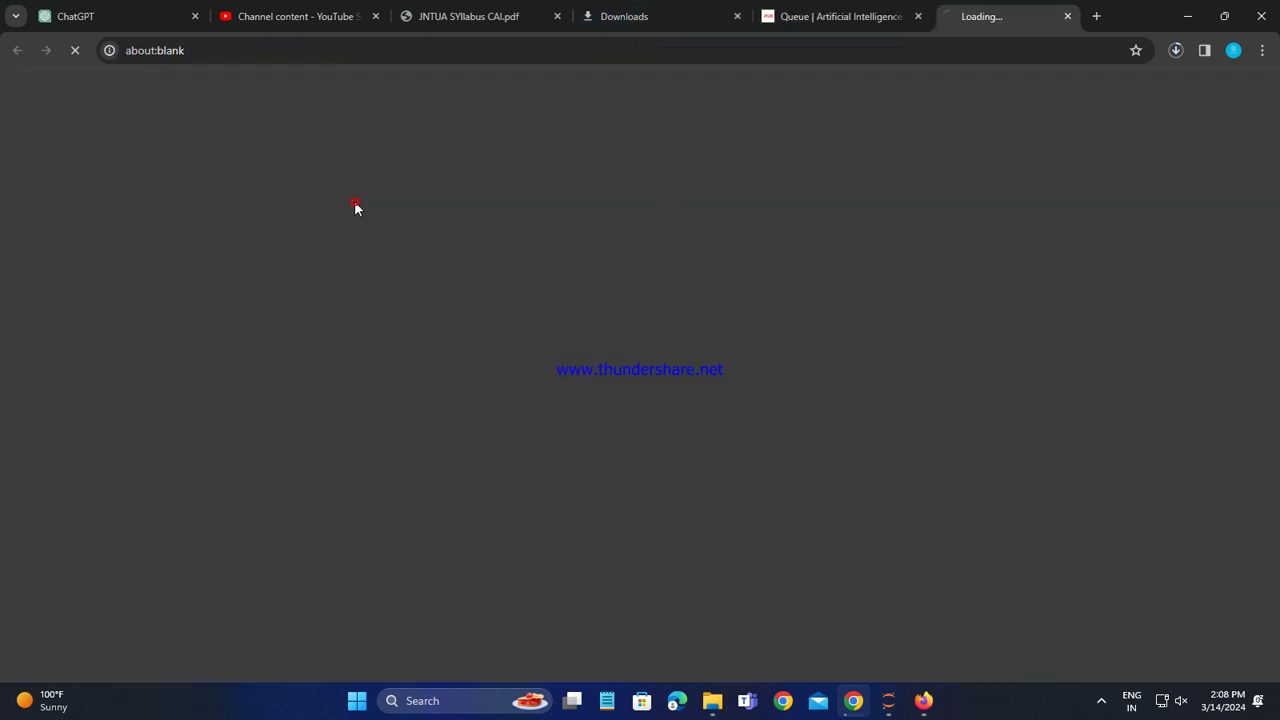
{"action": "left_click", "coordinate": [643, 7]}
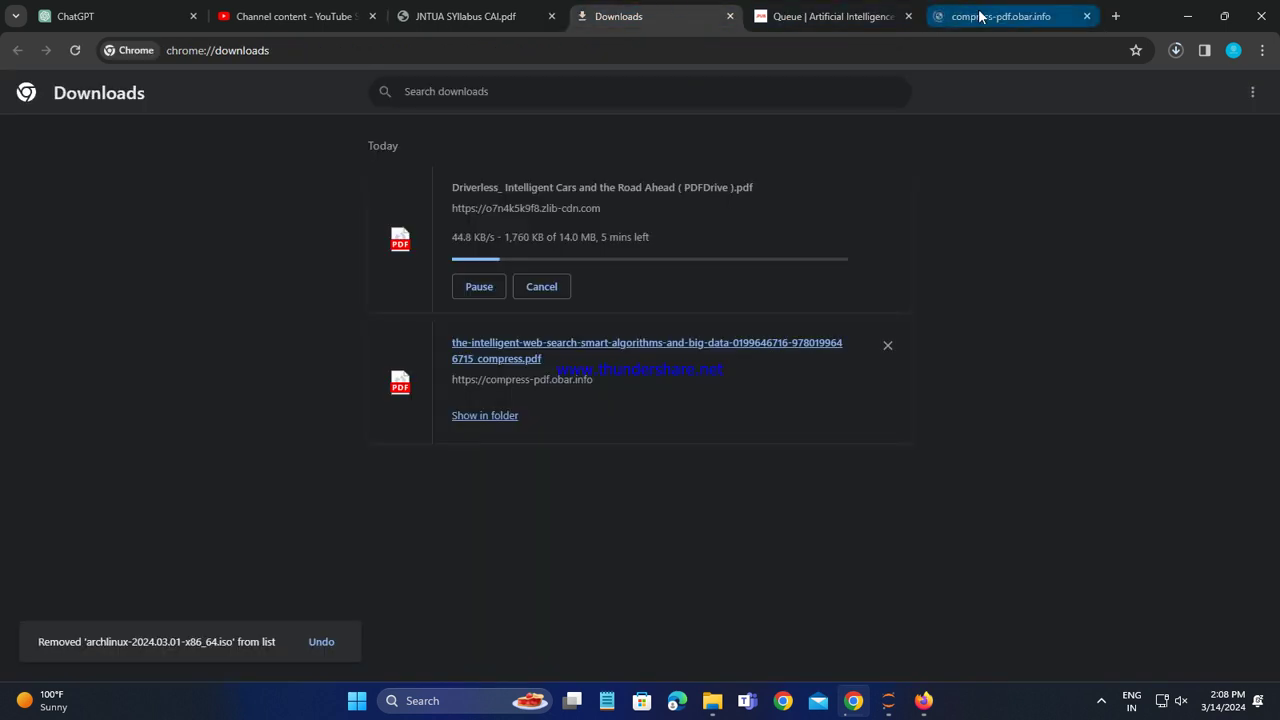
{"action": "left_click", "coordinate": [980, 16]}
{"action": "scroll", "coordinate": [713, 375], "scroll_direction": "down", "scroll_amount": 3}
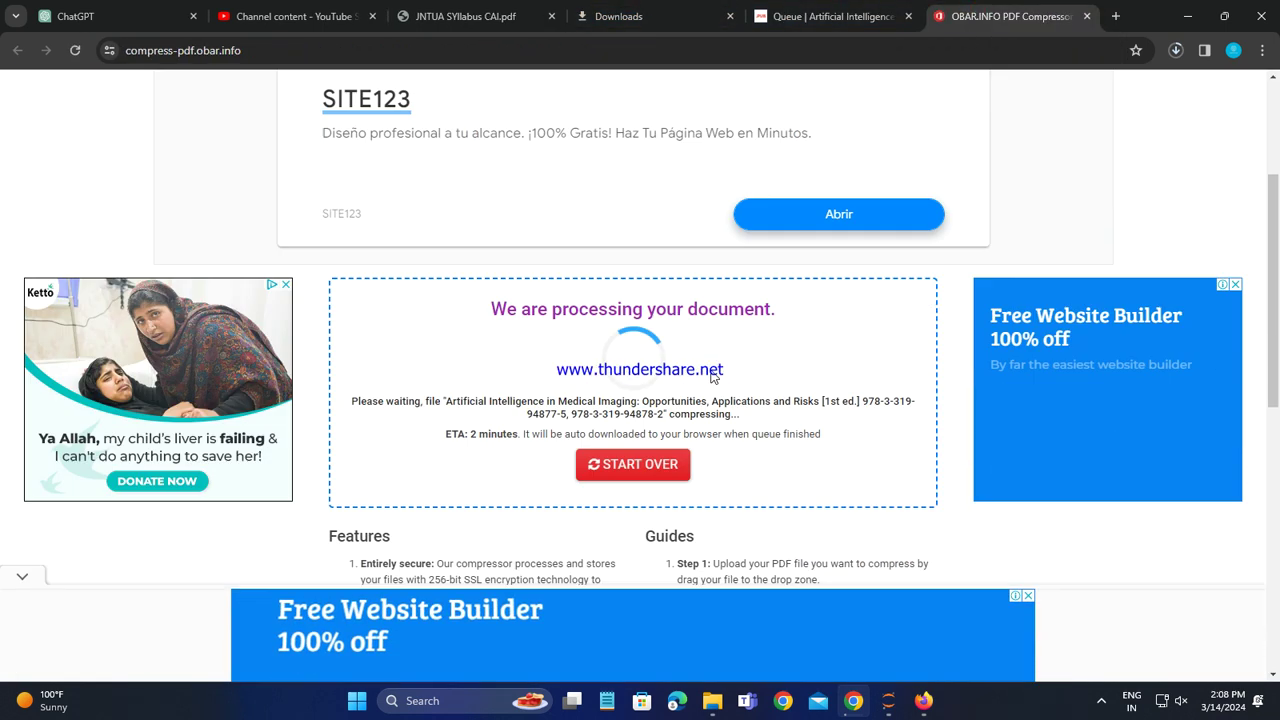
Open the saved "Linux ISO Image Downloads | Linuxlookup" bookmark and look through the page.
{"action": "left_click", "coordinate": [1262, 50]}
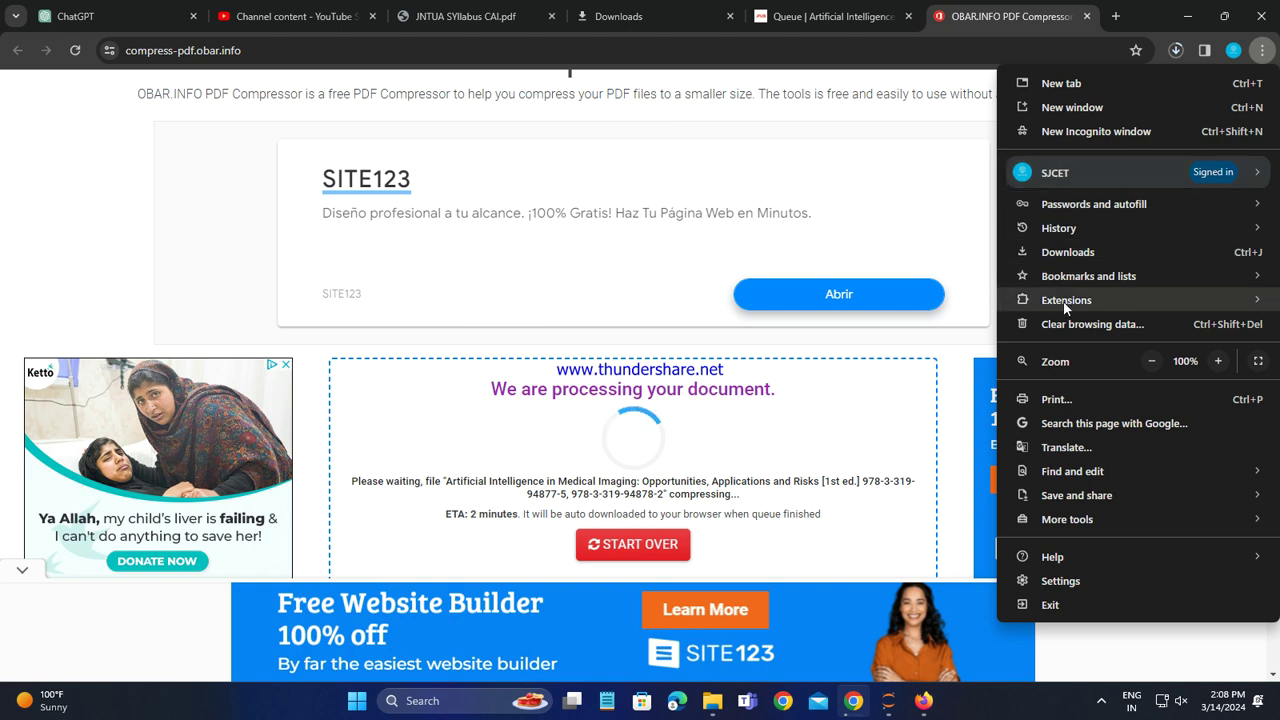
{"action": "mouse_move", "coordinate": [1110, 281]}
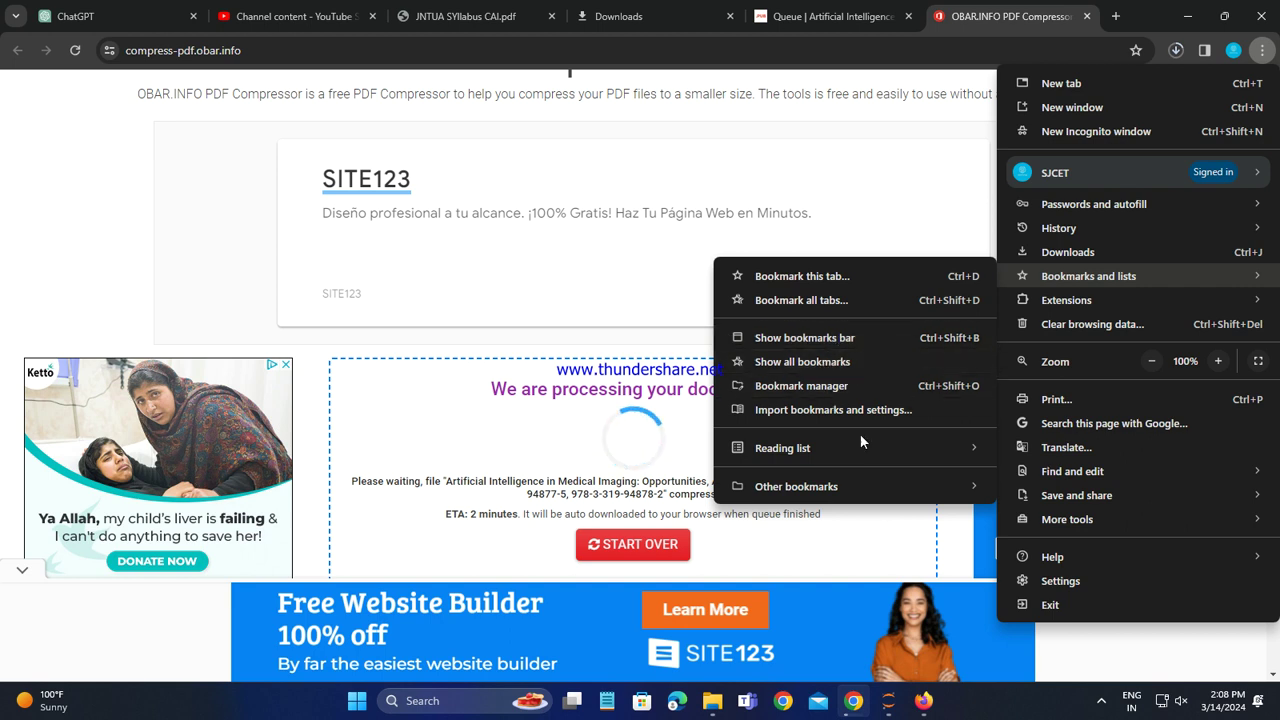
{"action": "mouse_move", "coordinate": [872, 452]}
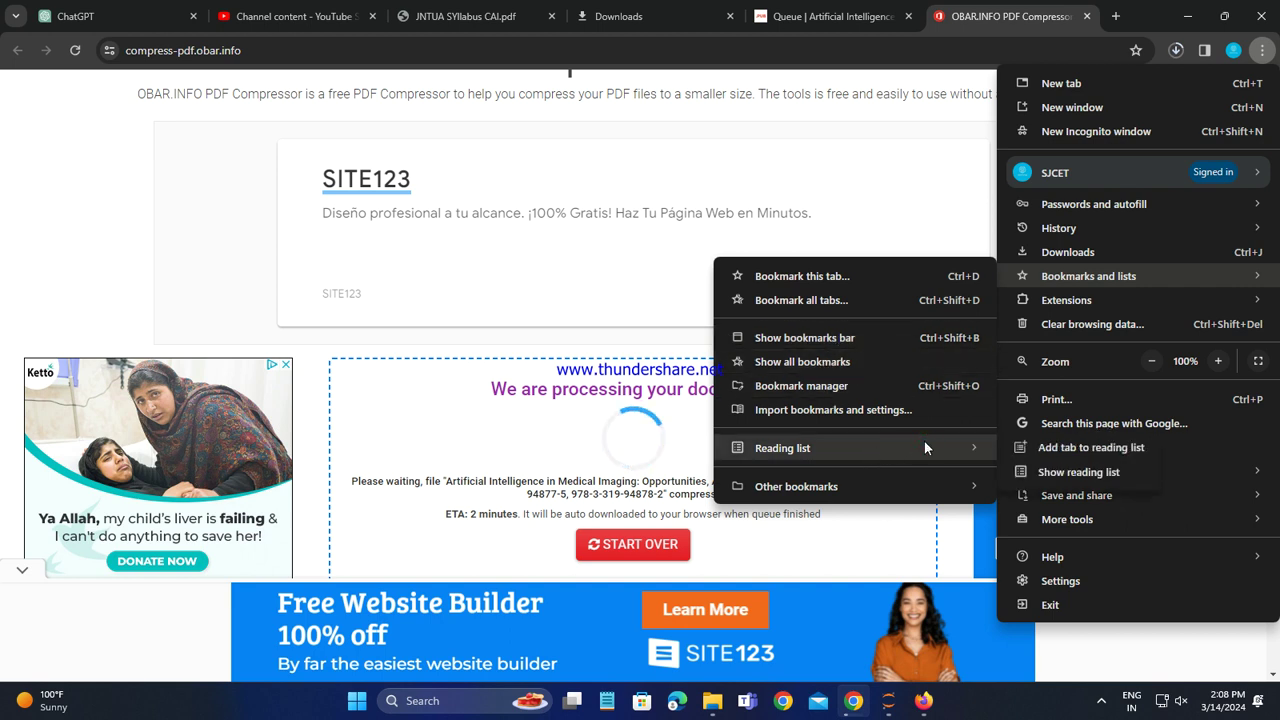
{"action": "mouse_move", "coordinate": [822, 487]}
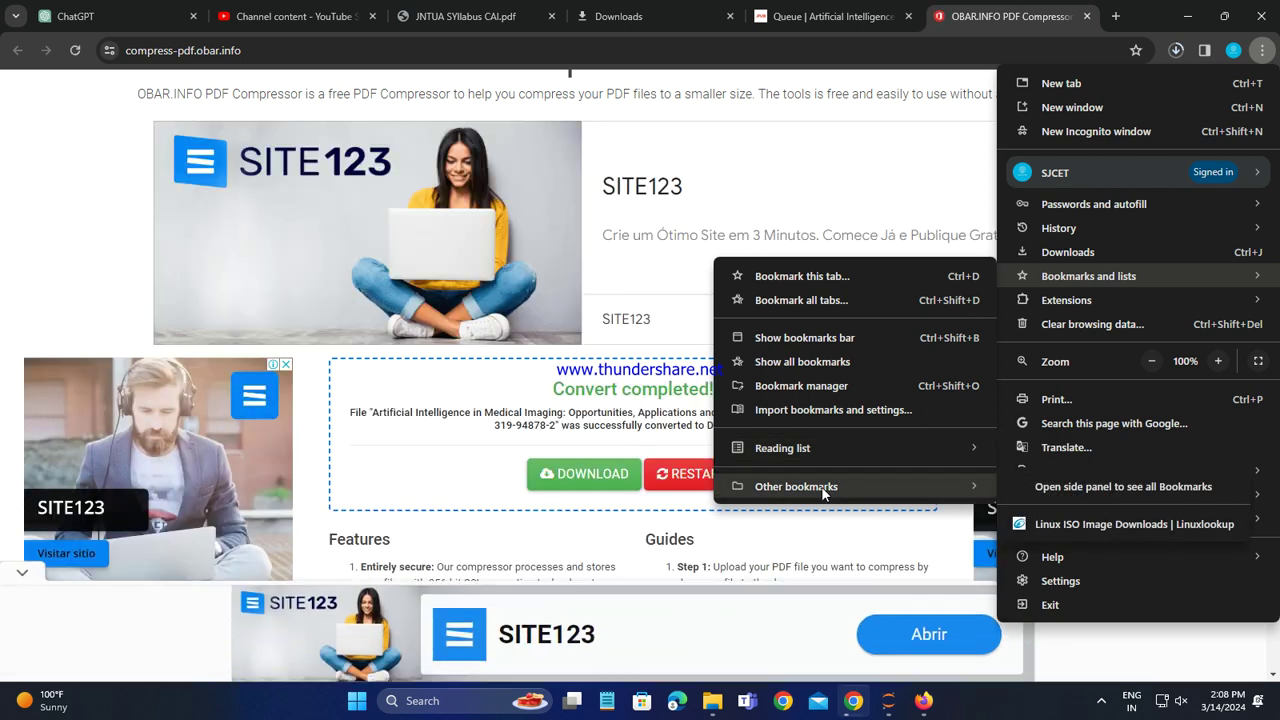
{"action": "left_click", "coordinate": [1102, 524]}
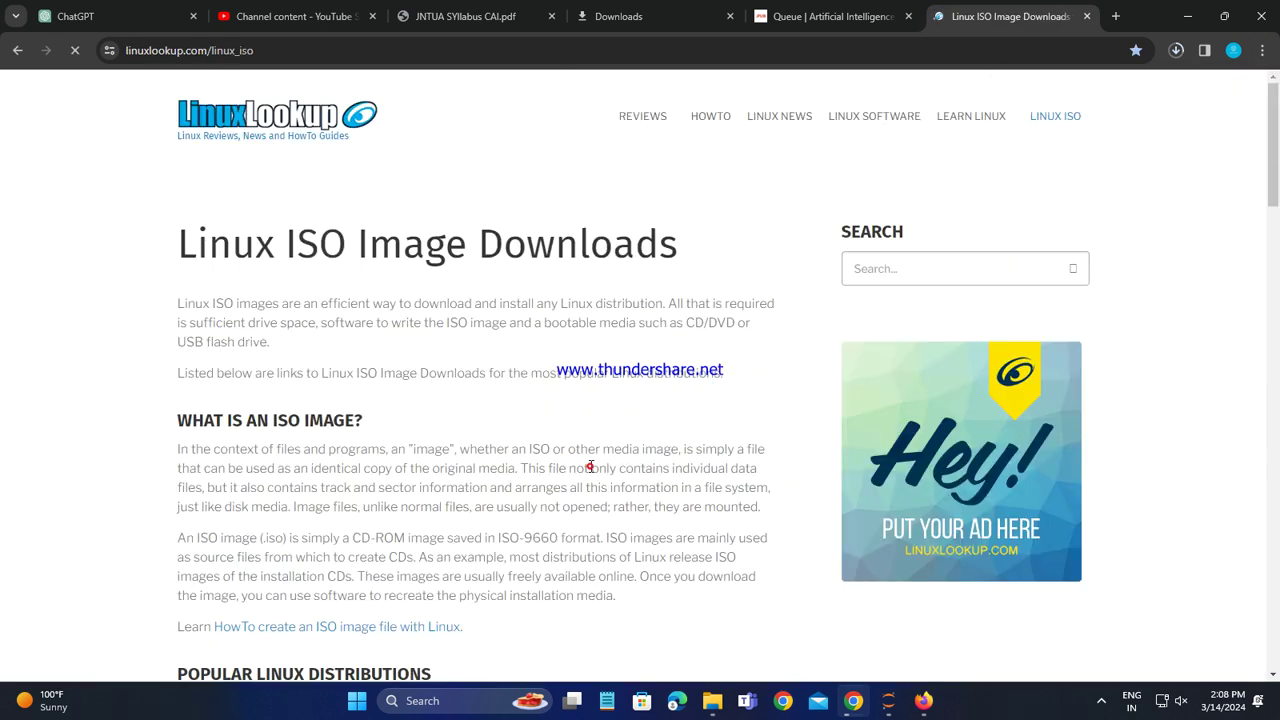
{"action": "scroll", "coordinate": [534, 360], "scroll_direction": "down", "scroll_amount": 8}
{"action": "scroll", "coordinate": [551, 420], "scroll_direction": "up", "scroll_amount": 8}
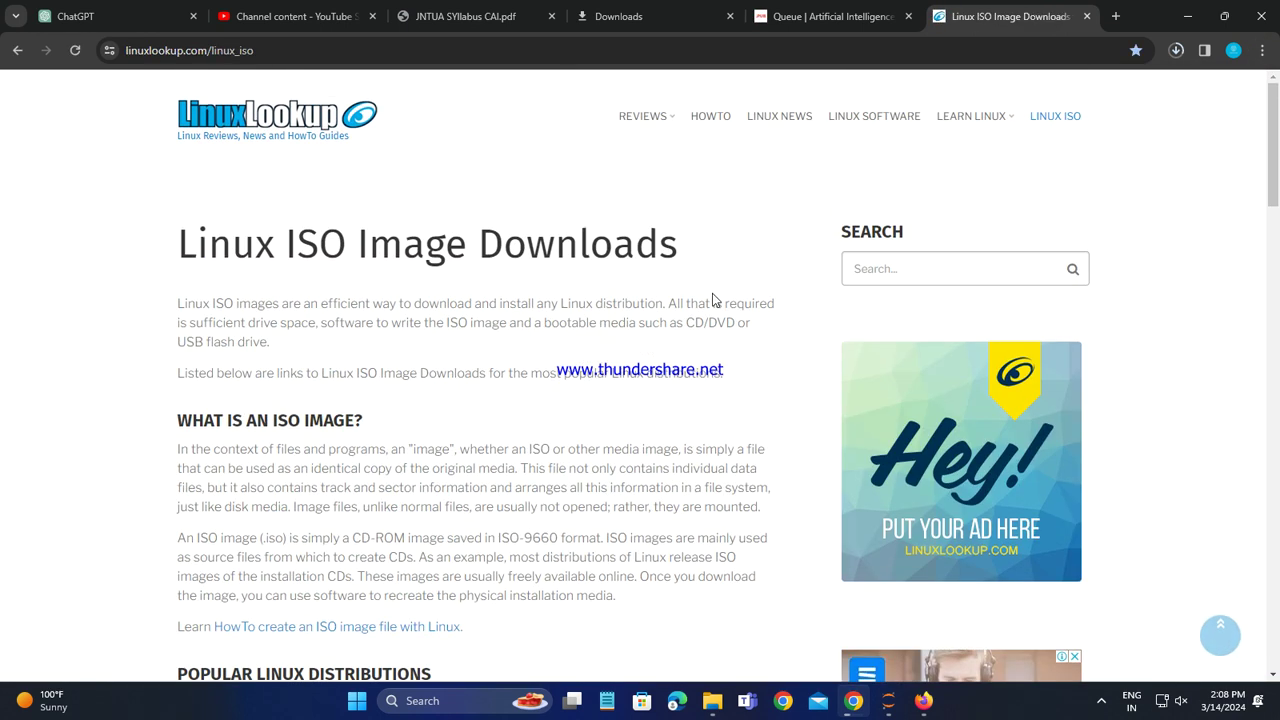
Duplicate the Linux ISO tab, return the original to the OBAR.INFO page and download the converted Artificial Intelligence in Medical Imaging file.
{"action": "right_click", "coordinate": [988, 22]}
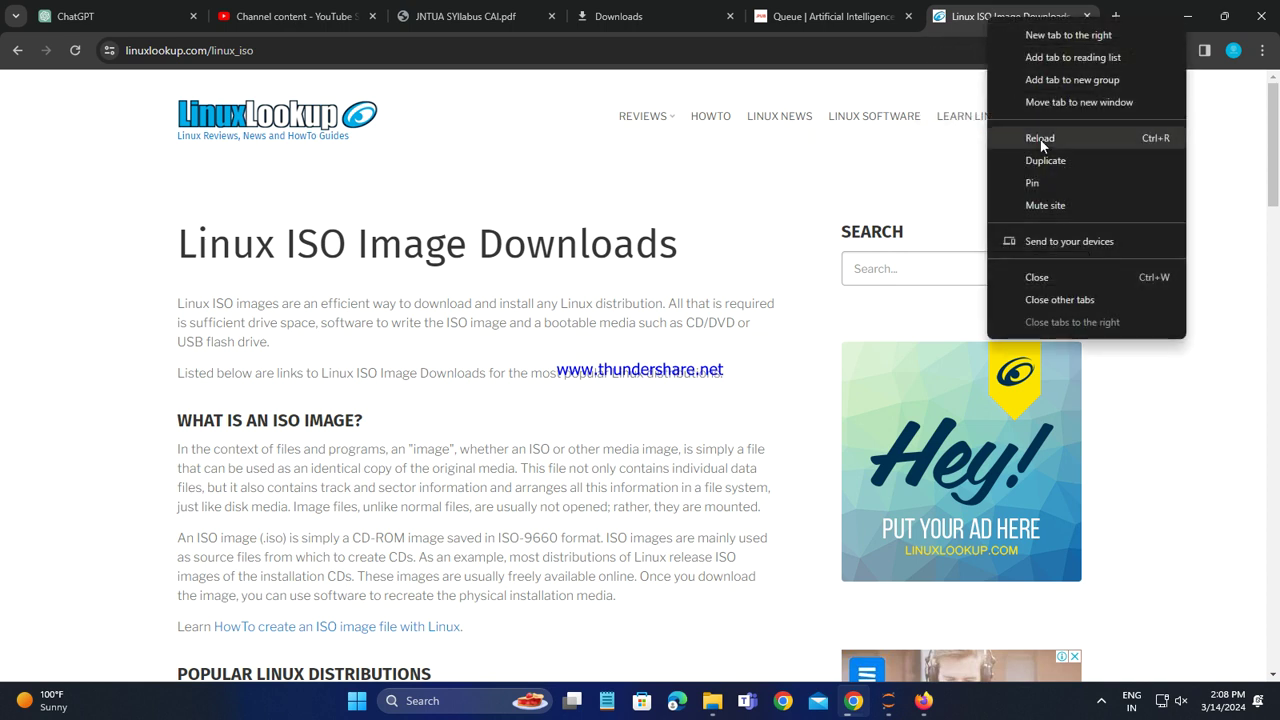
{"action": "left_click", "coordinate": [1055, 165]}
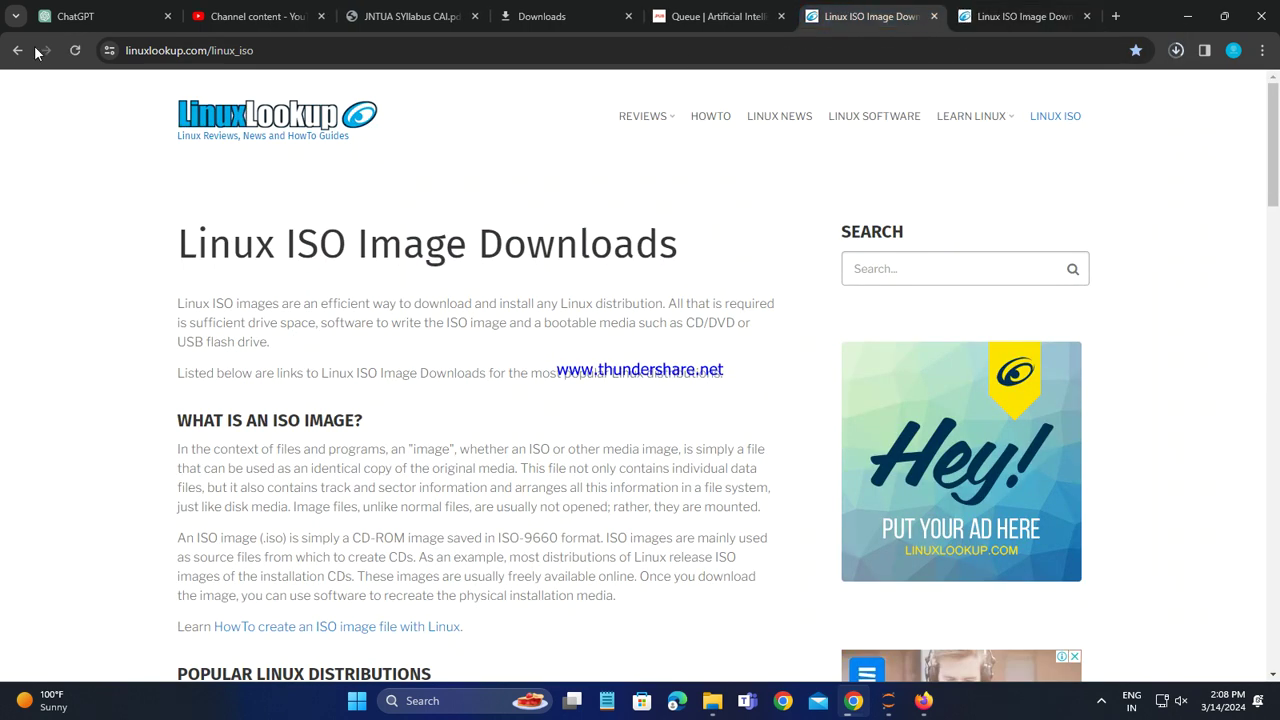
{"action": "left_click", "coordinate": [5, 52]}
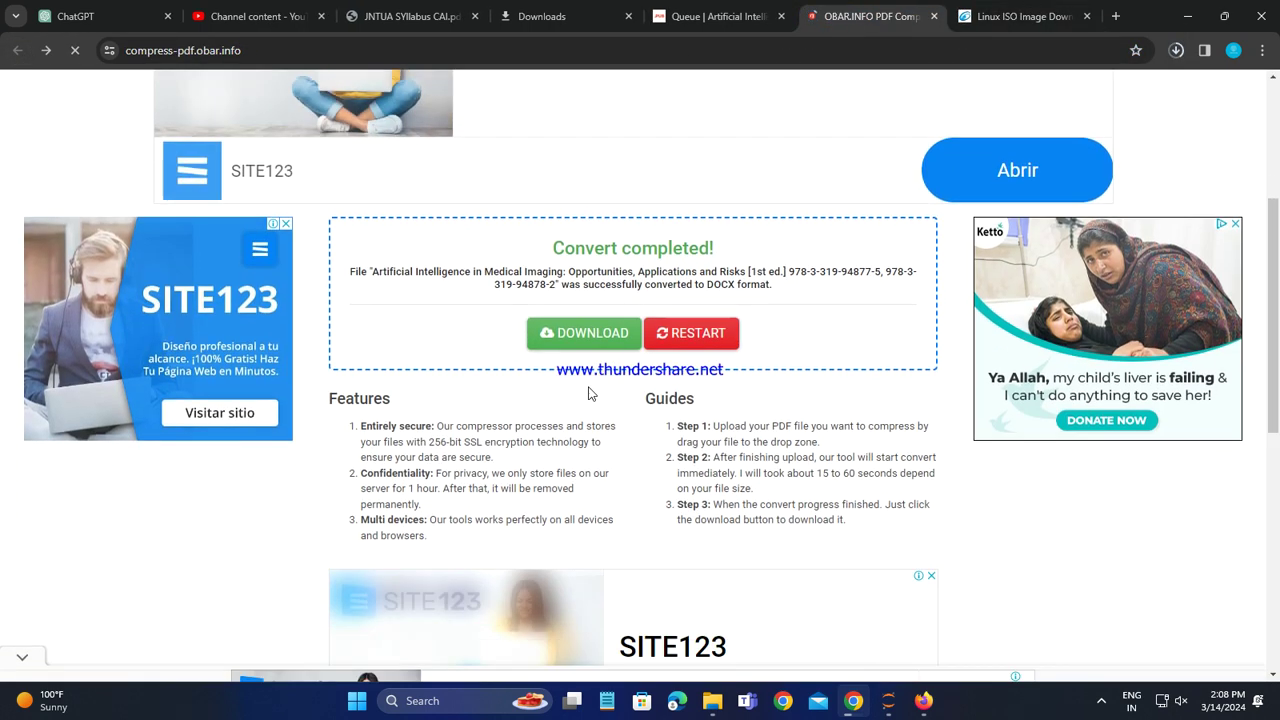
{"action": "left_click", "coordinate": [587, 306]}
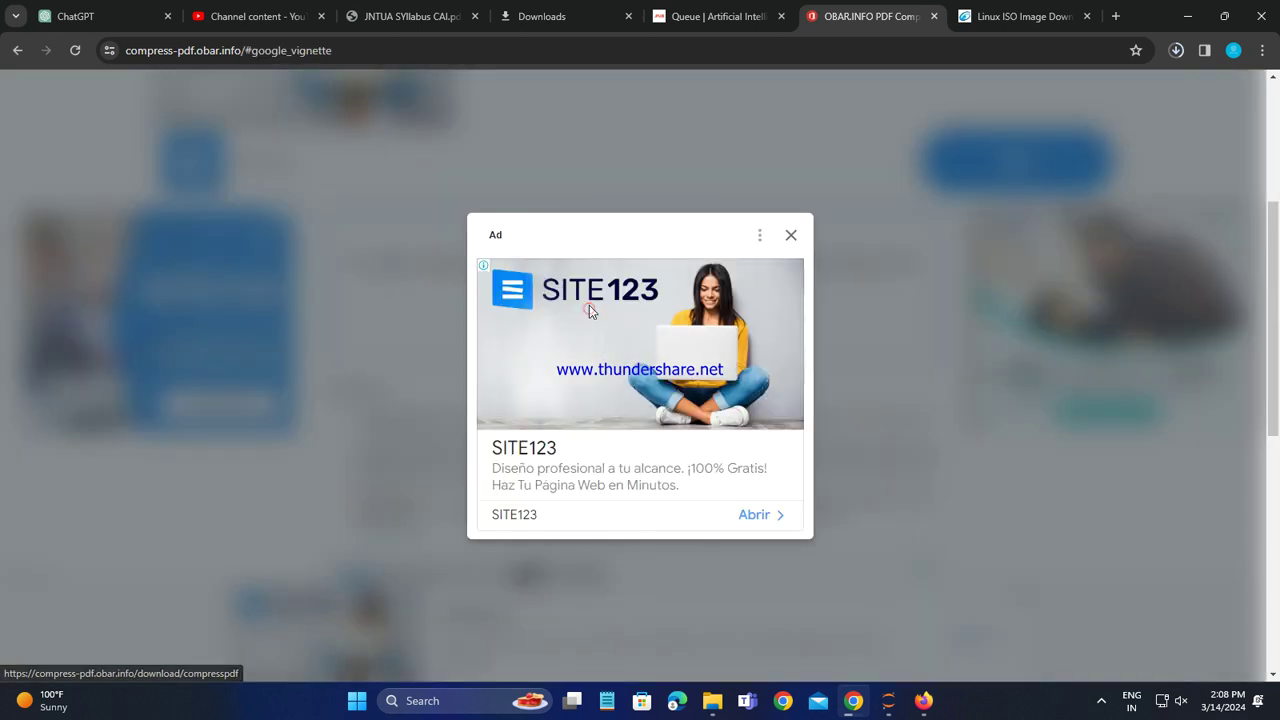
{"action": "left_click", "coordinate": [790, 240]}
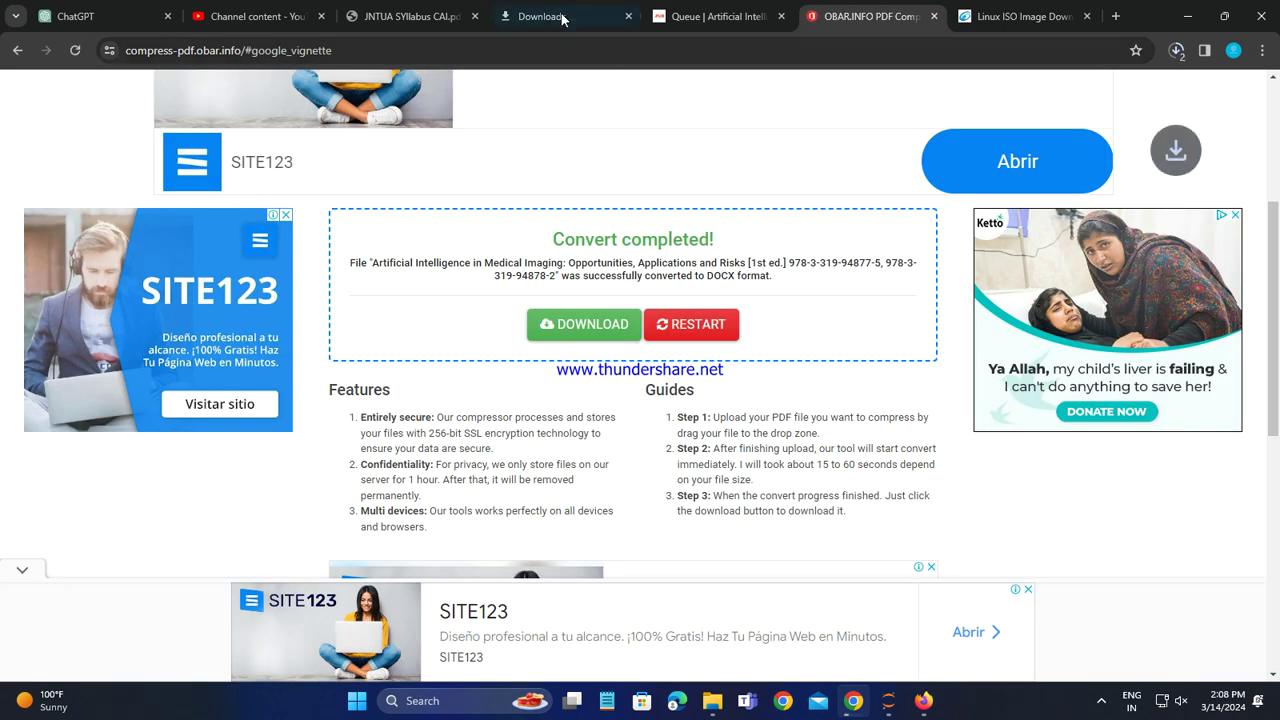
Check the browser's download list and close the Queue and OBAR.INFO tabs.
{"action": "left_click", "coordinate": [592, 12]}
{"action": "left_click", "coordinate": [781, 16]}
{"action": "left_click", "coordinate": [781, 16]}
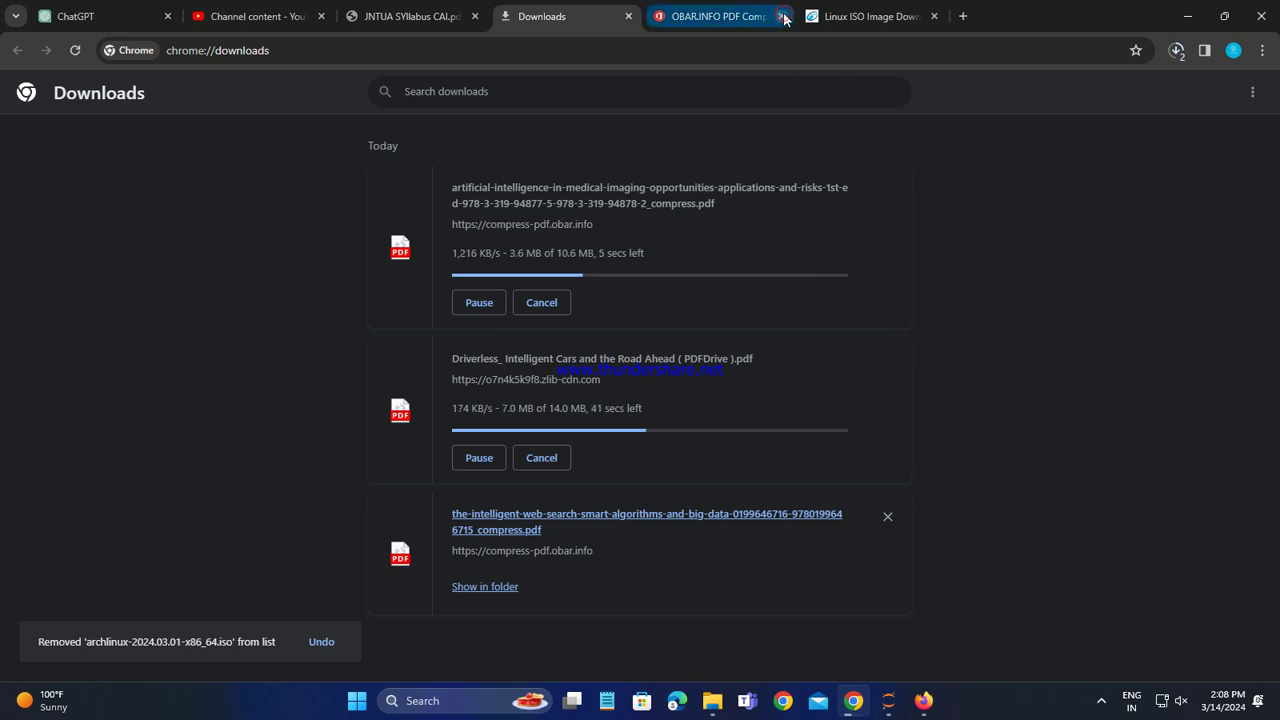
{"action": "left_click", "coordinate": [715, 16]}
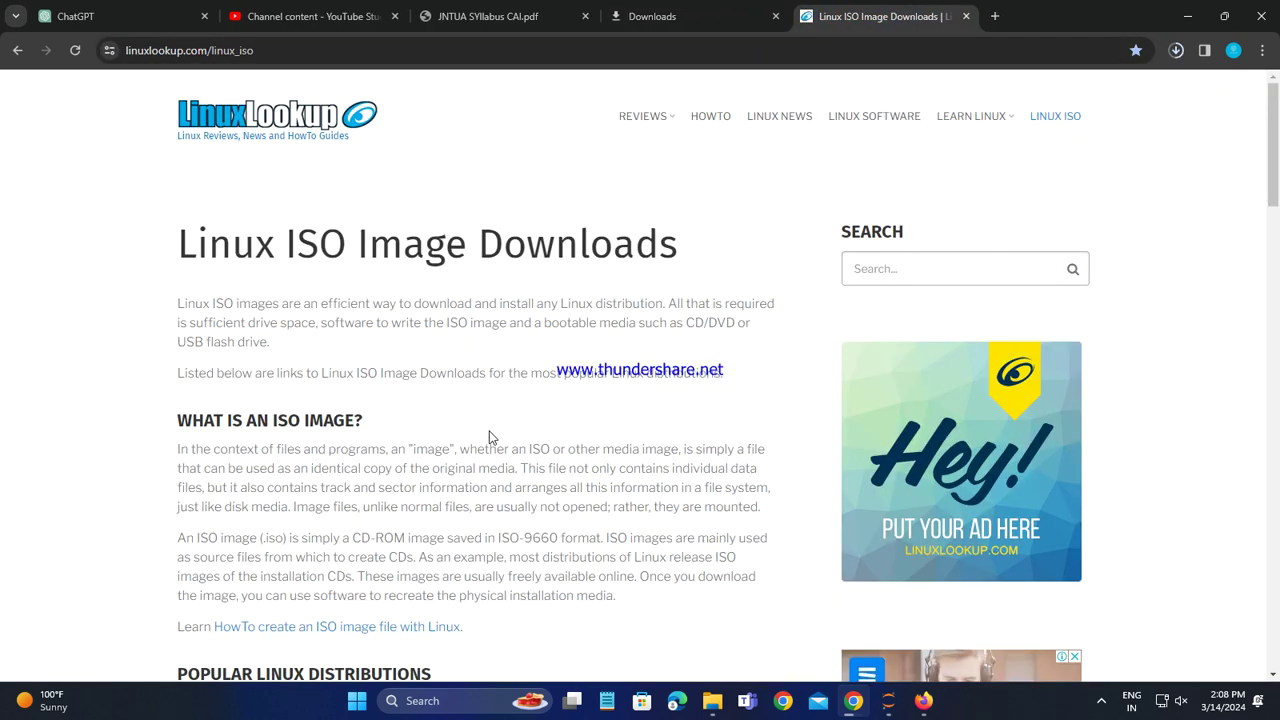
Look through the popular Linux distributions and their official ISO links on the LinuxLookup page.
{"action": "scroll", "coordinate": [490, 437], "scroll_direction": "down", "scroll_amount": 6}
{"action": "scroll", "coordinate": [351, 374], "scroll_direction": "down", "scroll_amount": 2}
{"action": "scroll", "coordinate": [360, 430], "scroll_direction": "up", "scroll_amount": 2}
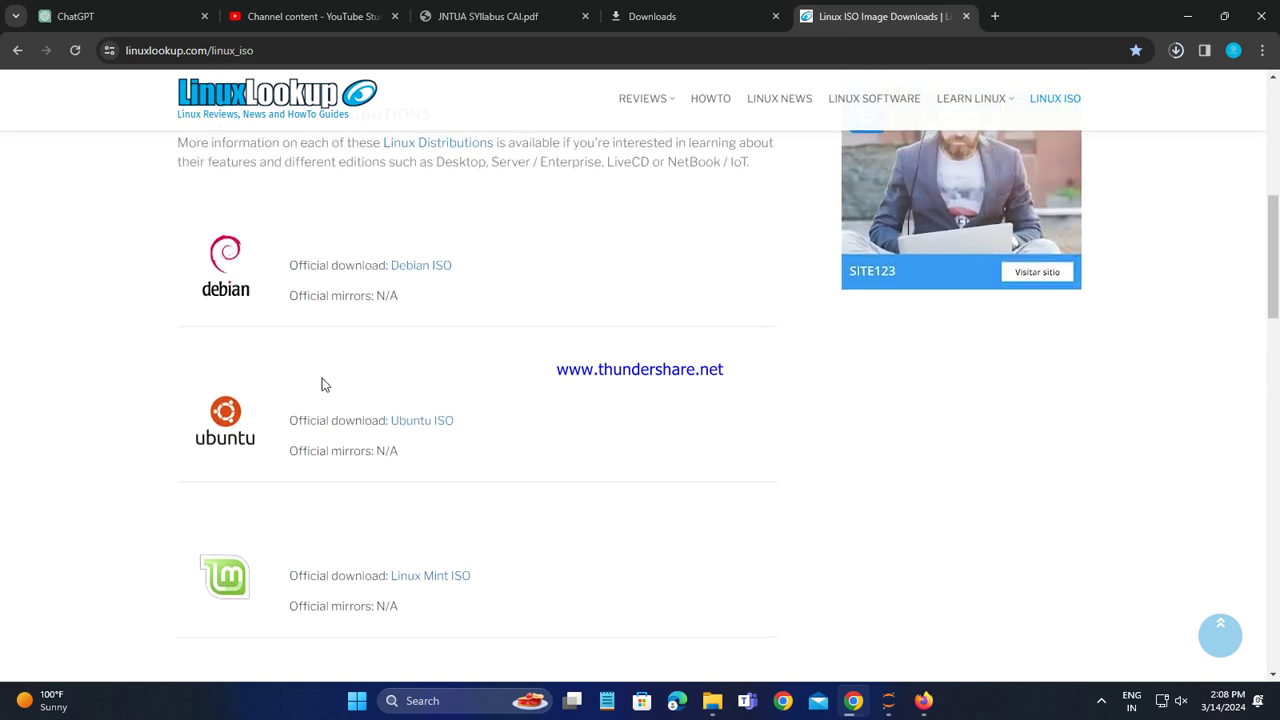
{"action": "scroll", "coordinate": [321, 380], "scroll_direction": "up", "scroll_amount": 1}
{"action": "scroll", "coordinate": [312, 380], "scroll_direction": "down", "scroll_amount": 4}
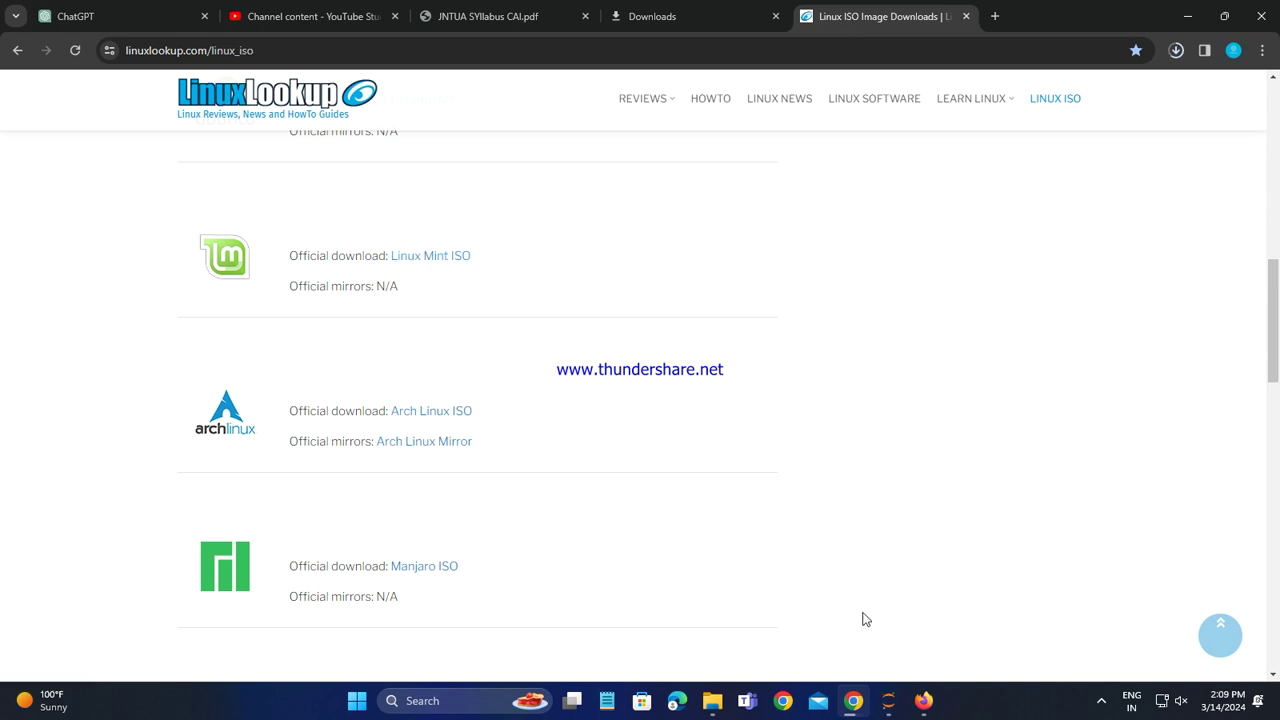
Open Oracle VM VirtualBox, remove the inaccessible Linux Mint machine from the machine list and minimize the window.
{"action": "left_click", "coordinate": [459, 705]}
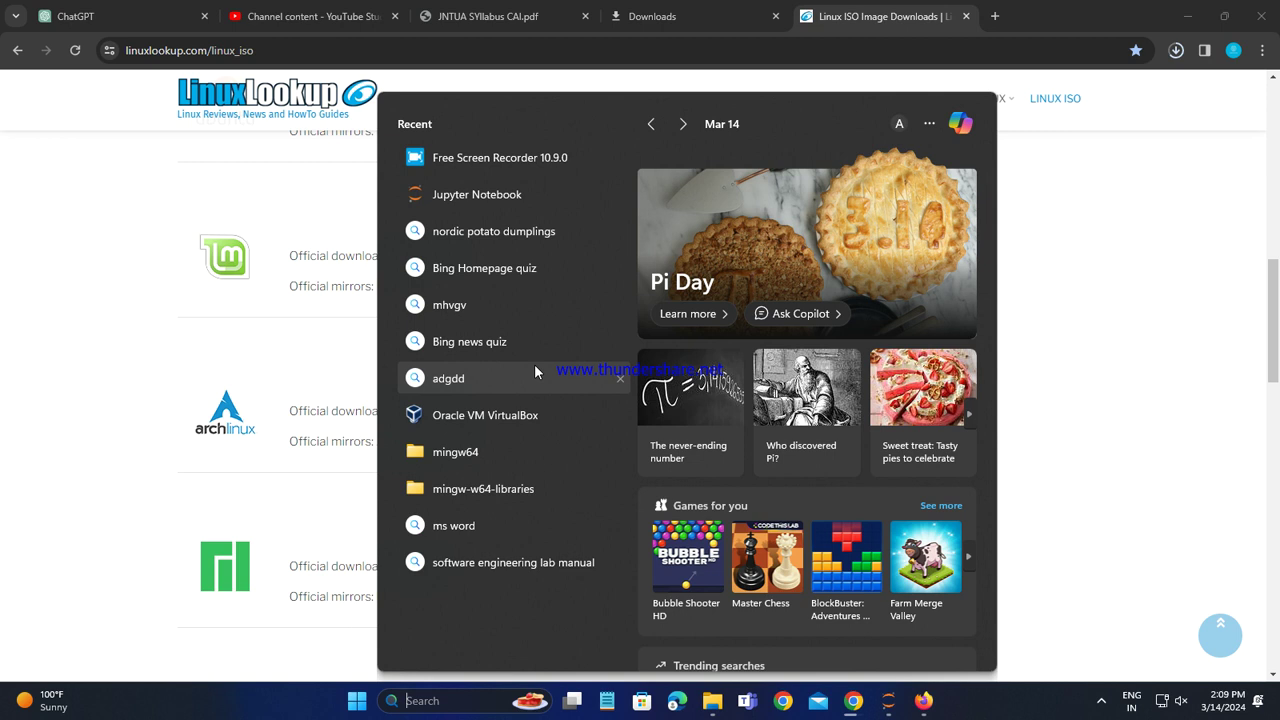
{"action": "left_click", "coordinate": [510, 423]}
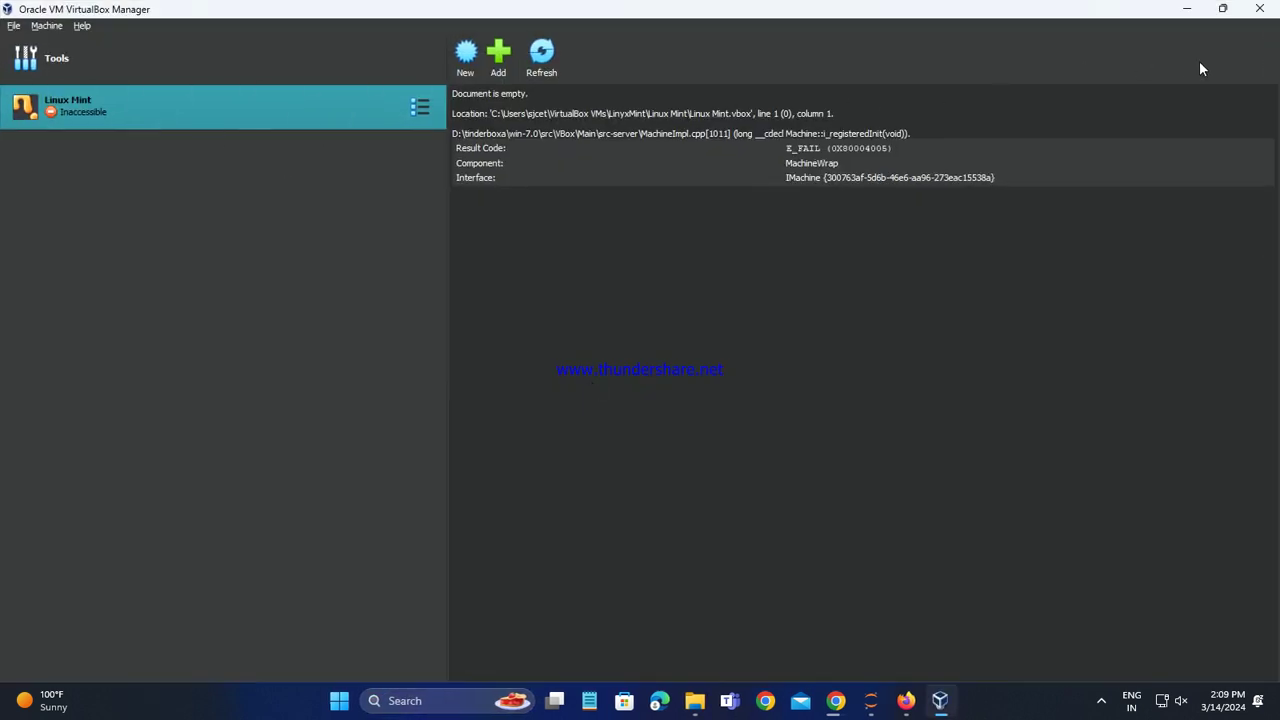
{"action": "left_click", "coordinate": [424, 111]}
{"action": "left_click", "coordinate": [336, 129]}
{"action": "left_click", "coordinate": [412, 113]}
{"action": "left_click", "coordinate": [453, 180]}
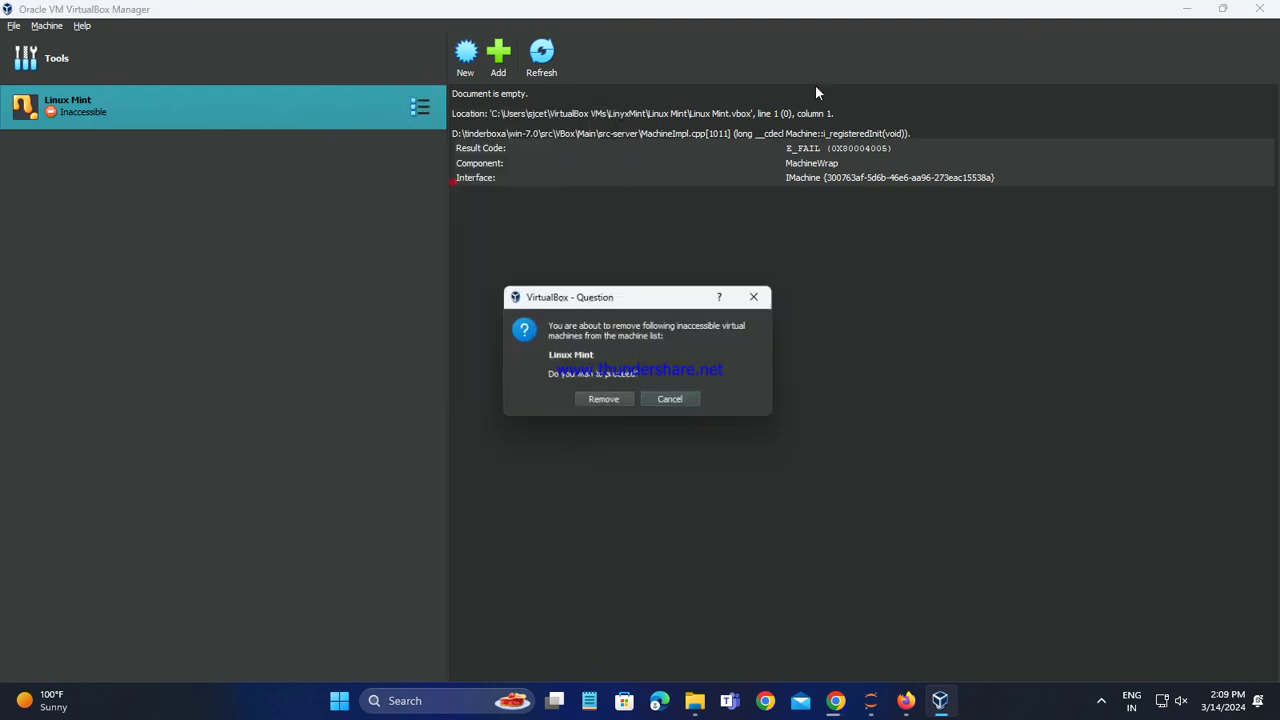
{"action": "left_click", "coordinate": [602, 402]}
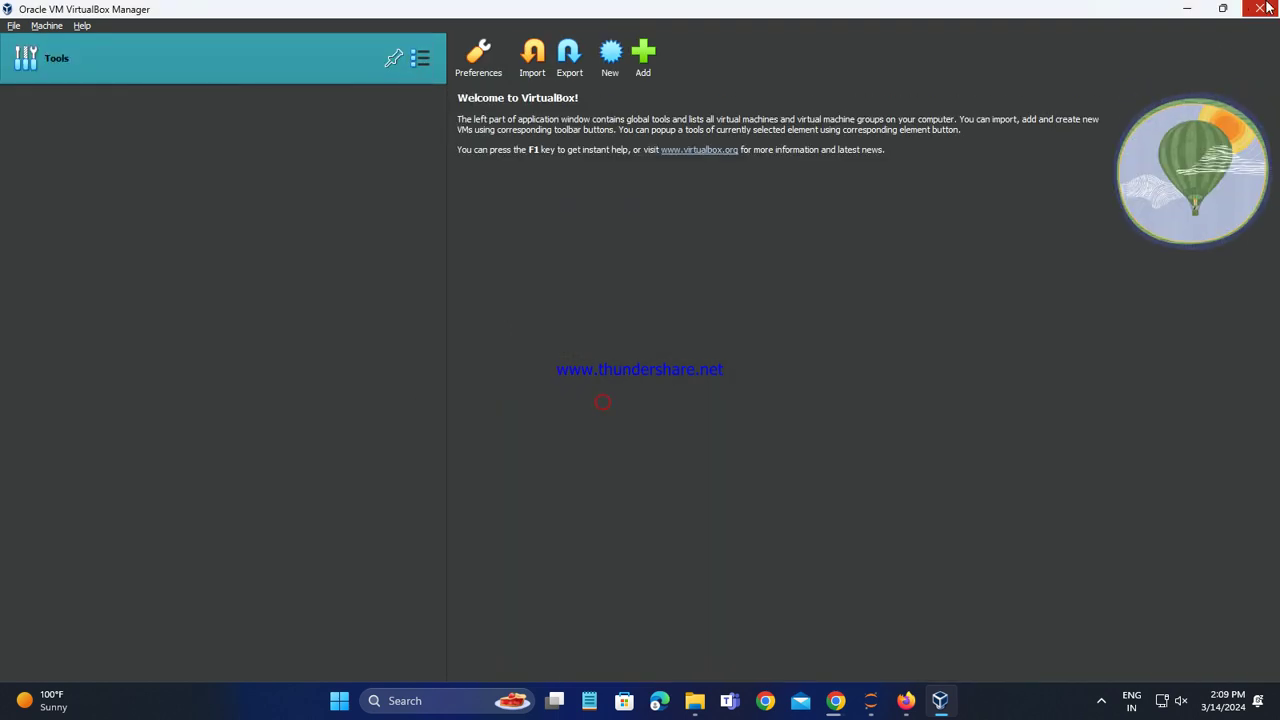
{"action": "left_click", "coordinate": [1185, 12]}
Browse drives C: and D: and the LinuxMint folder in a new File Explorer tab, and close that tab.
{"action": "scroll", "coordinate": [434, 433], "scroll_direction": "down", "scroll_amount": 2}
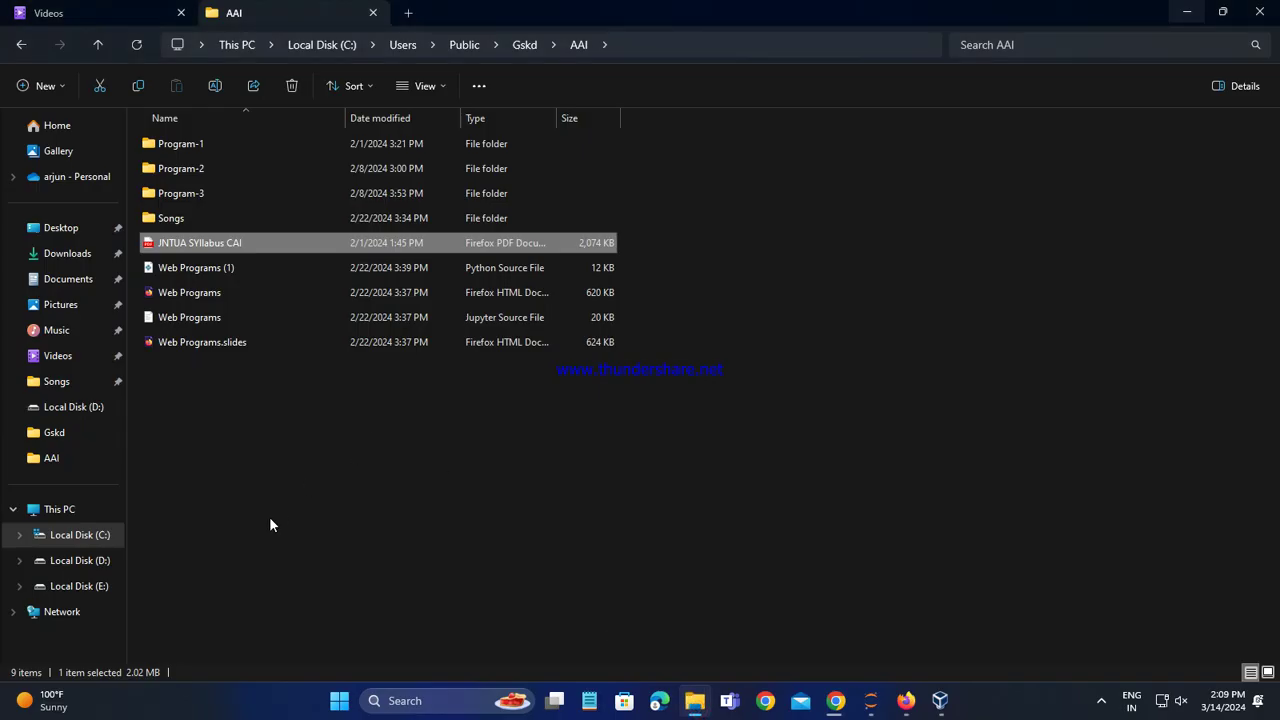
{"action": "left_click", "coordinate": [131, 12]}
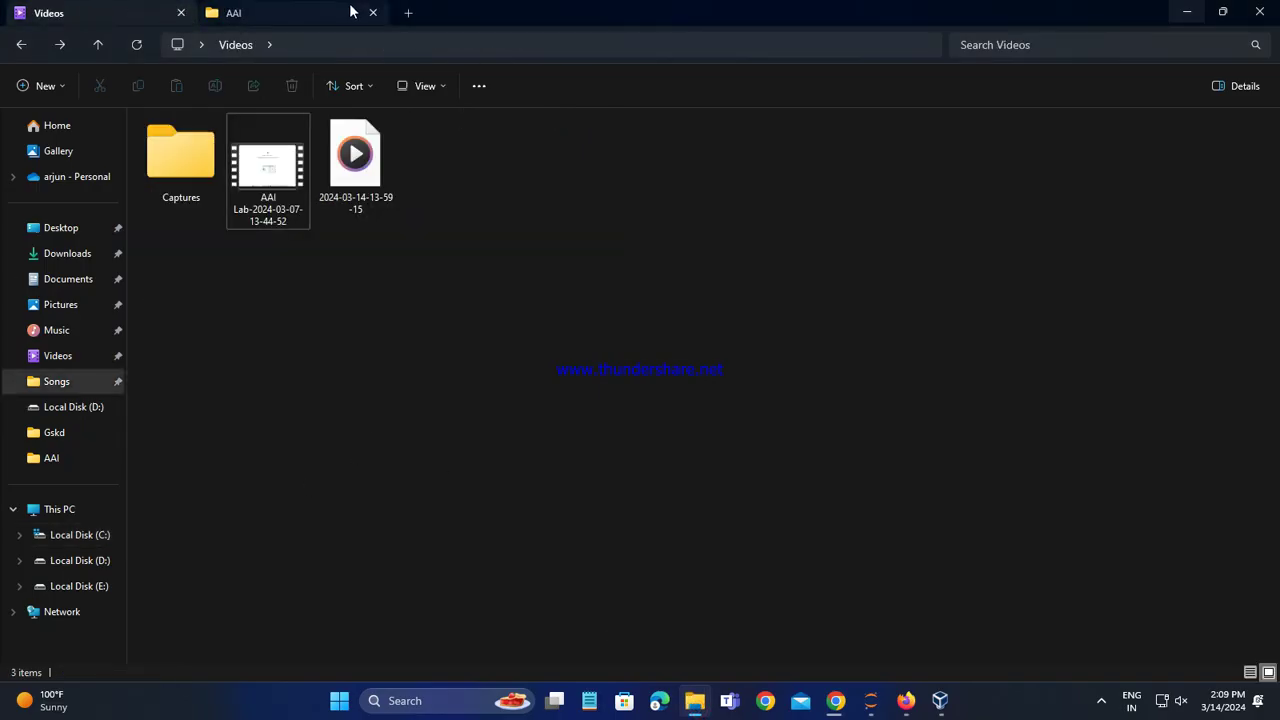
{"action": "left_click", "coordinate": [408, 14]}
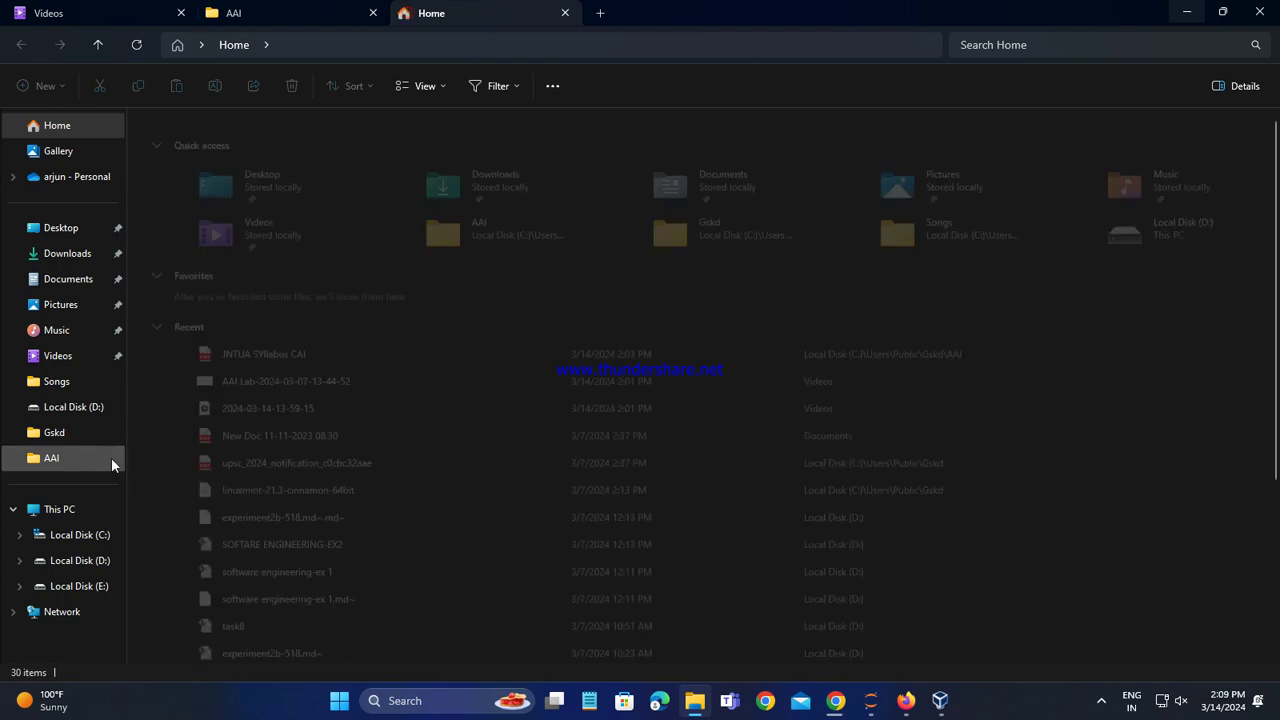
{"action": "left_click", "coordinate": [78, 535]}
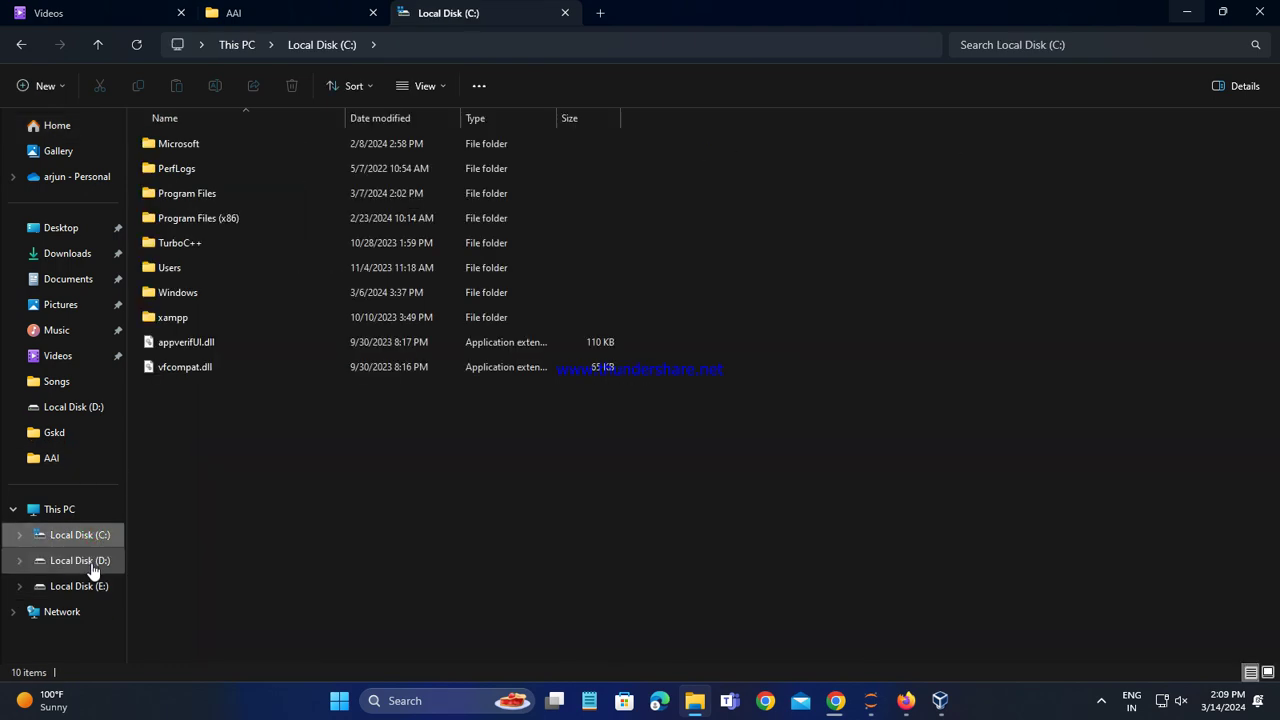
{"action": "left_click", "coordinate": [92, 564]}
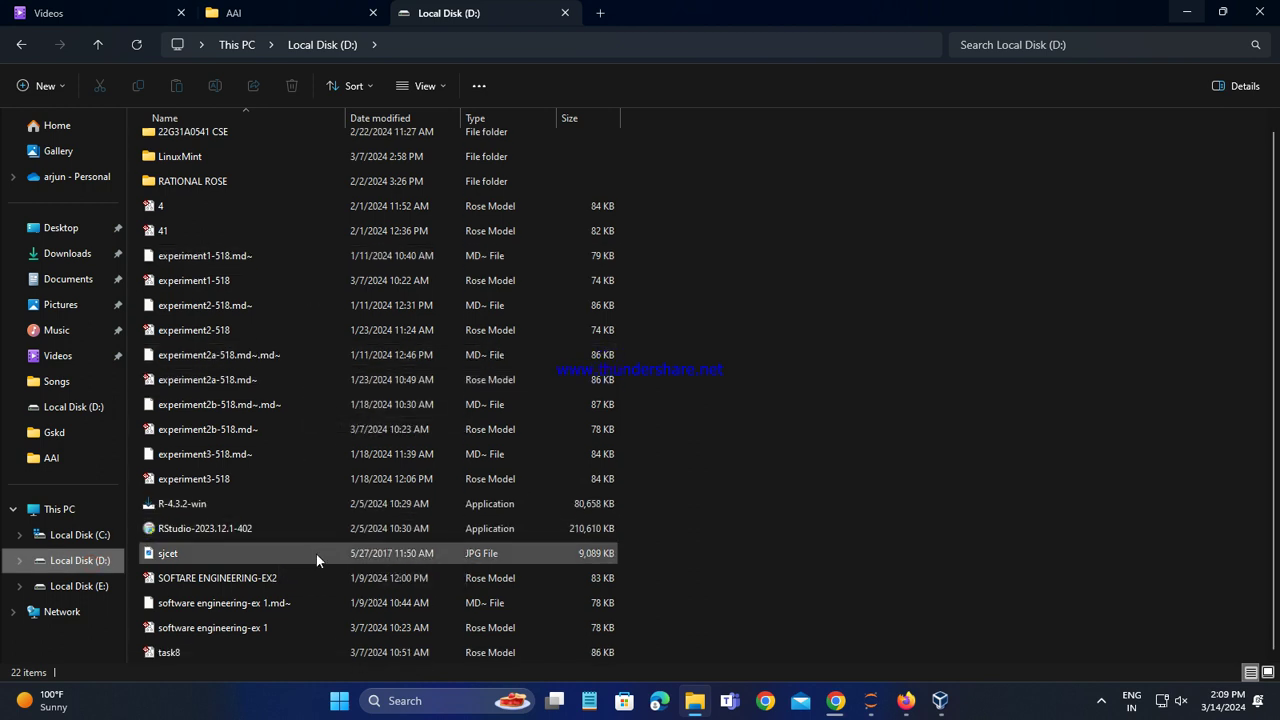
{"action": "double_click", "coordinate": [213, 168]}
{"action": "left_click", "coordinate": [22, 43]}
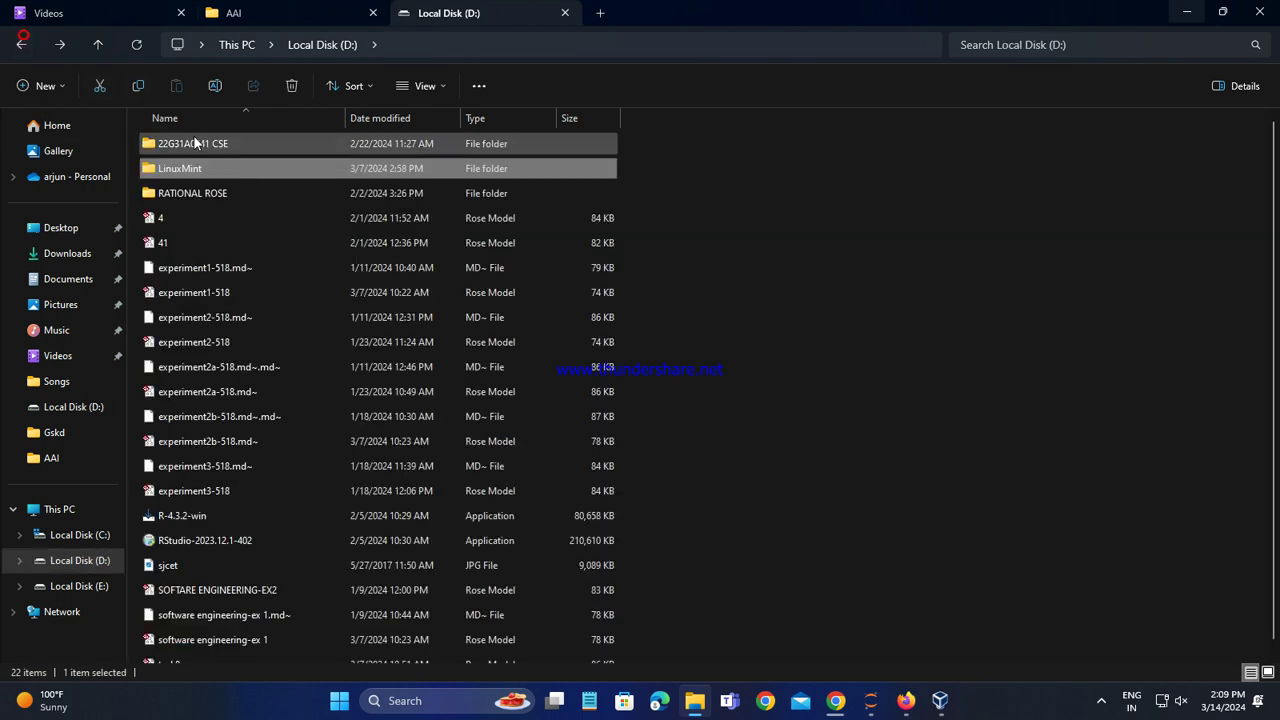
{"action": "left_click", "coordinate": [280, 12]}
{"action": "left_click", "coordinate": [565, 14]}
Switch back to Chrome and open the official Arch Linux ISO download page from the LinuxLookup list.
{"action": "left_click", "coordinate": [838, 700]}
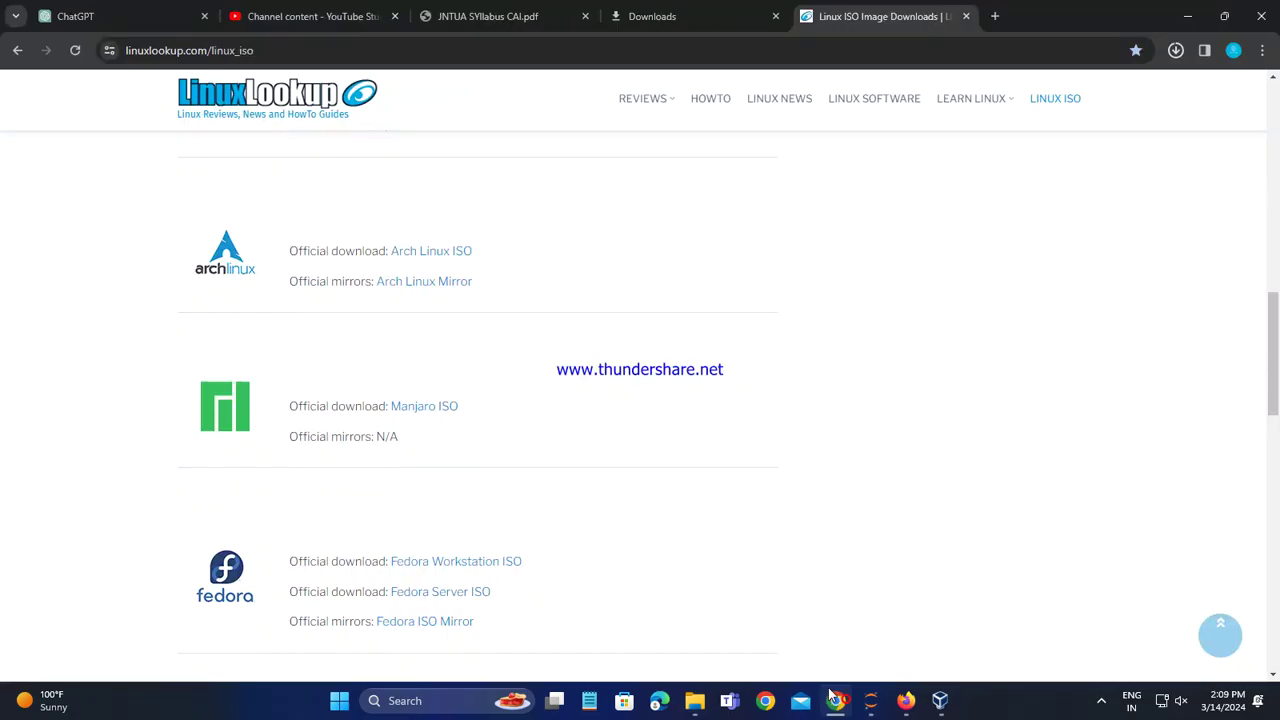
{"action": "right_click", "coordinate": [430, 258]}
{"action": "left_click", "coordinate": [514, 174]}
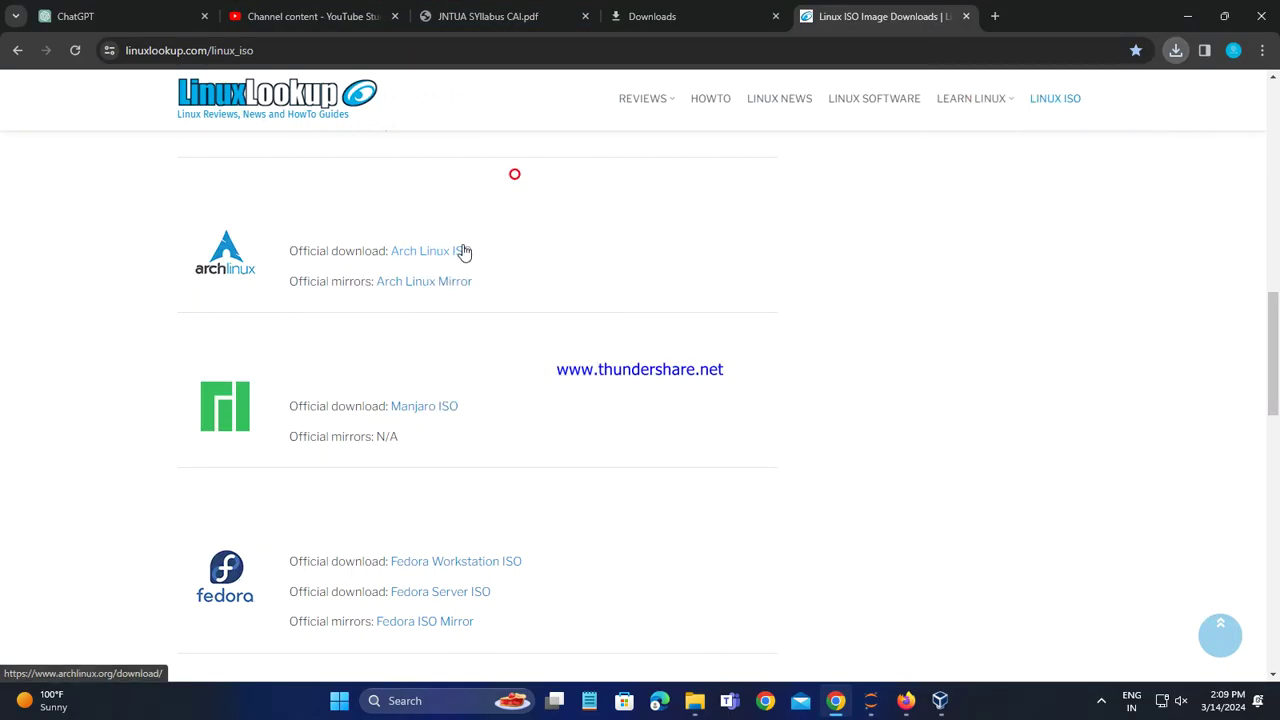
{"action": "left_click", "coordinate": [462, 246]}
Remove the three reference-book PDF entries from the browser's download list.
{"action": "left_click", "coordinate": [709, 8]}
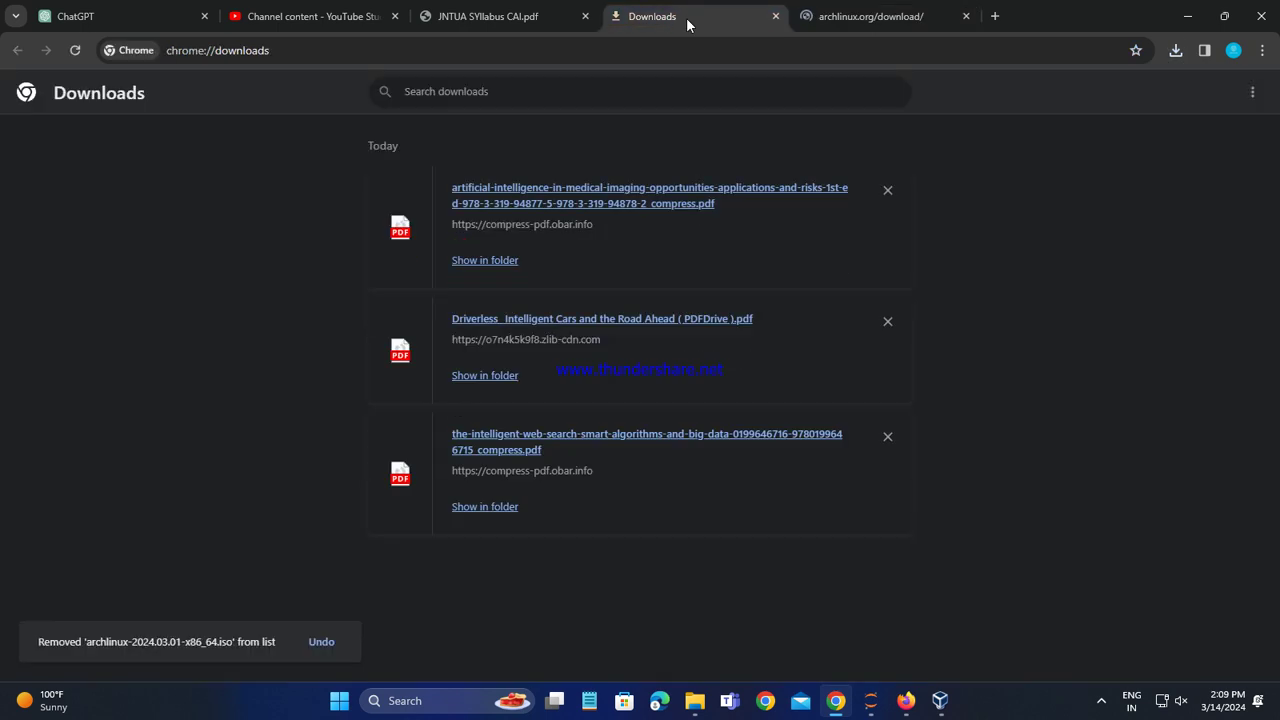
{"action": "left_click", "coordinate": [882, 192]}
{"action": "left_click", "coordinate": [884, 193]}
{"action": "left_click", "coordinate": [886, 194]}
Start downloading archlinux-2024.03.01-x86_64.iso from the geo.mirror.pkgbuild.com mirror and check its progress in the download list.
{"action": "left_click", "coordinate": [826, 22]}
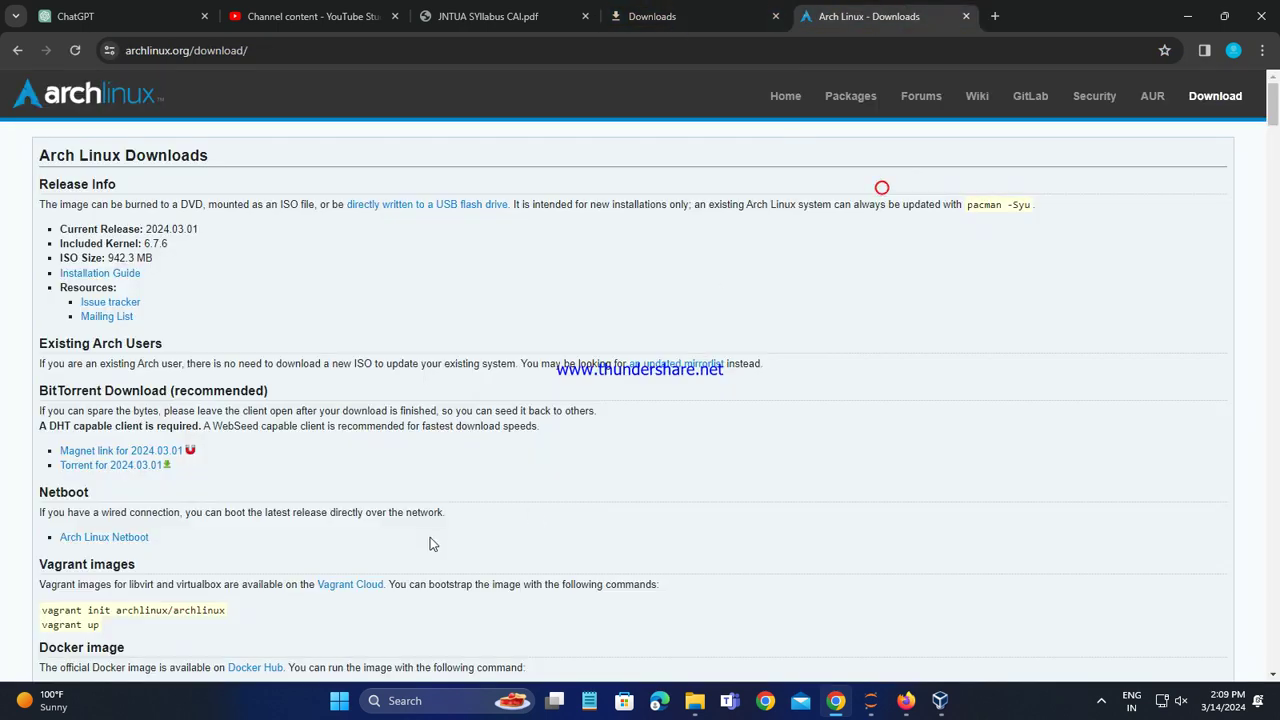
{"action": "scroll", "coordinate": [286, 600], "scroll_direction": "down", "scroll_amount": 2}
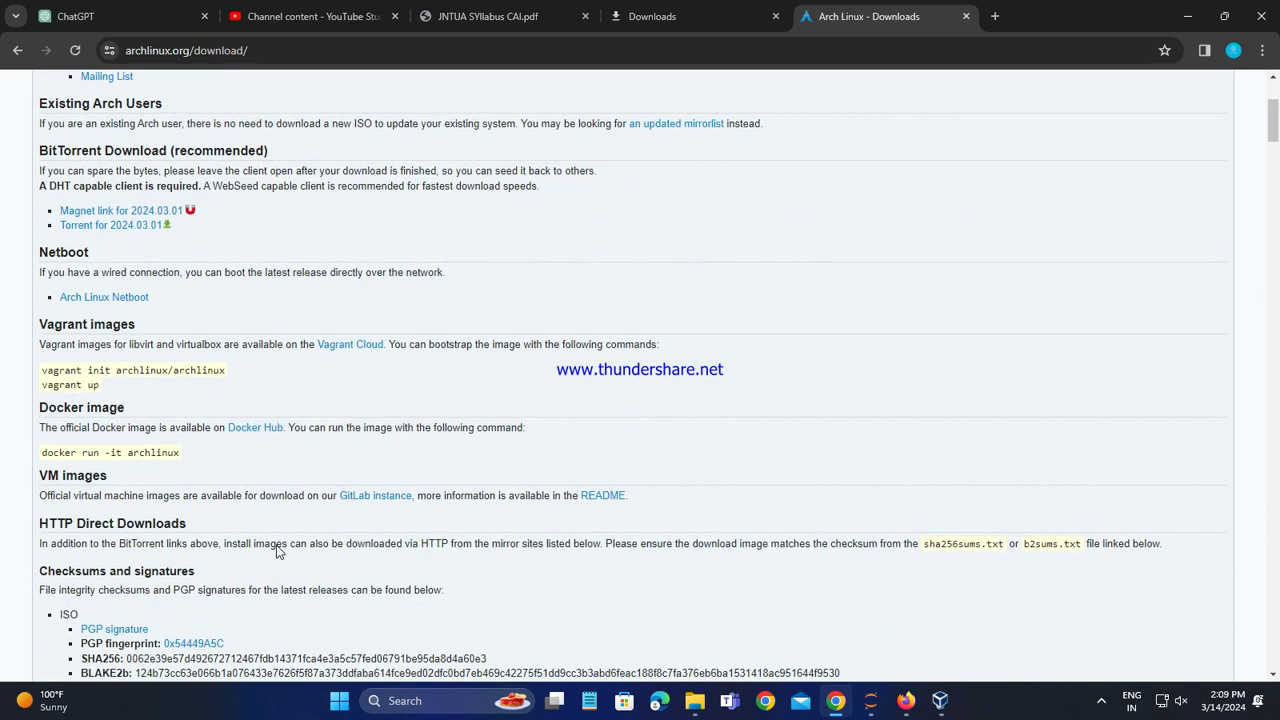
{"action": "scroll", "coordinate": [135, 423], "scroll_direction": "down", "scroll_amount": 3}
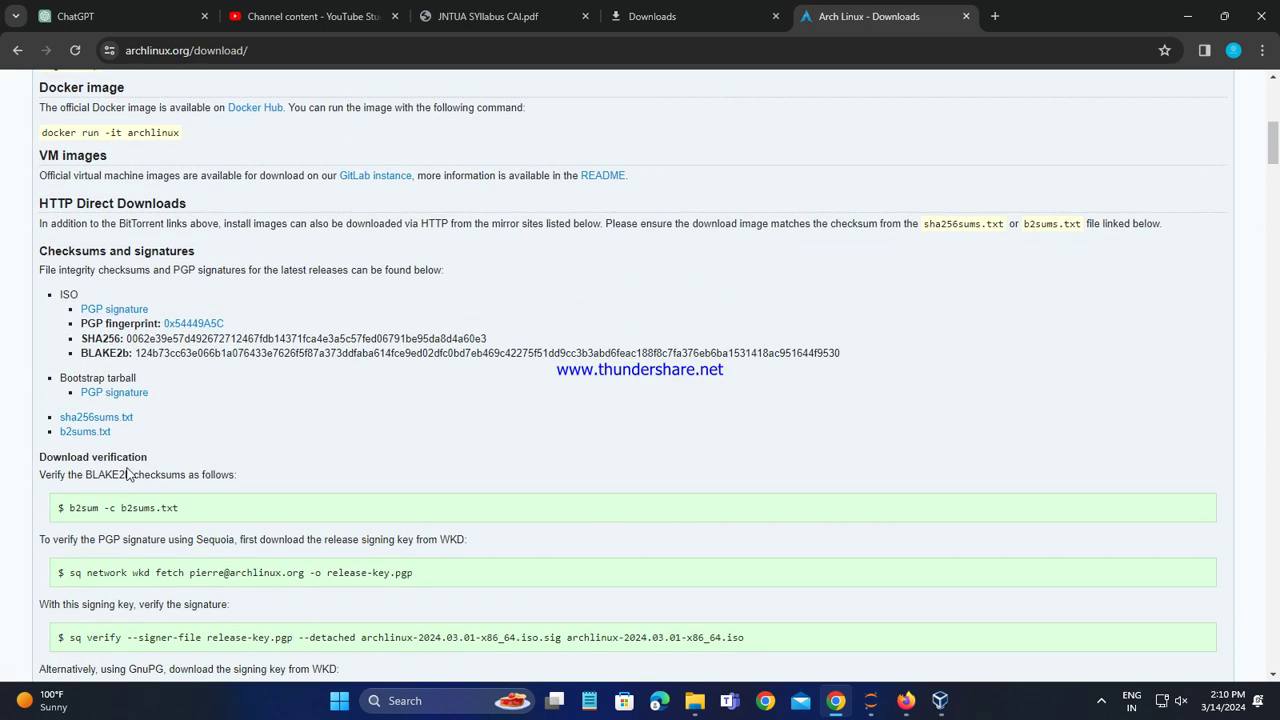
{"action": "scroll", "coordinate": [130, 478], "scroll_direction": "down", "scroll_amount": 4}
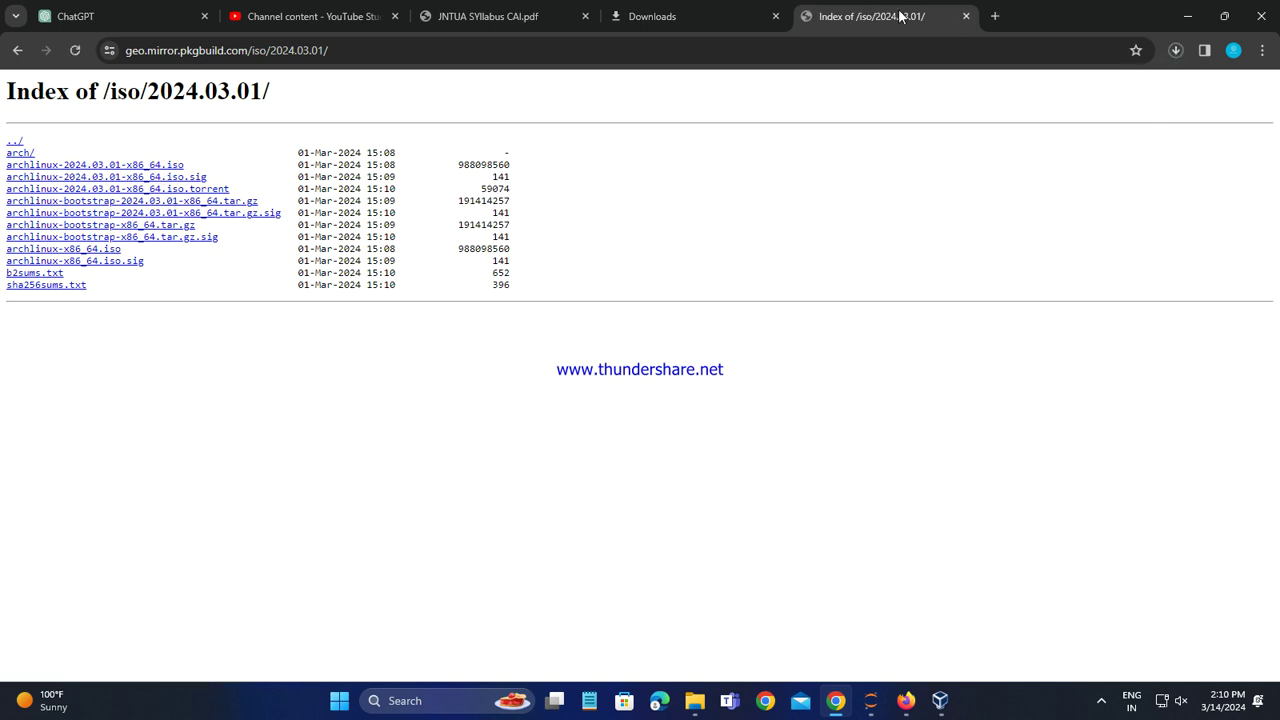
{"action": "left_click", "coordinate": [676, 18]}
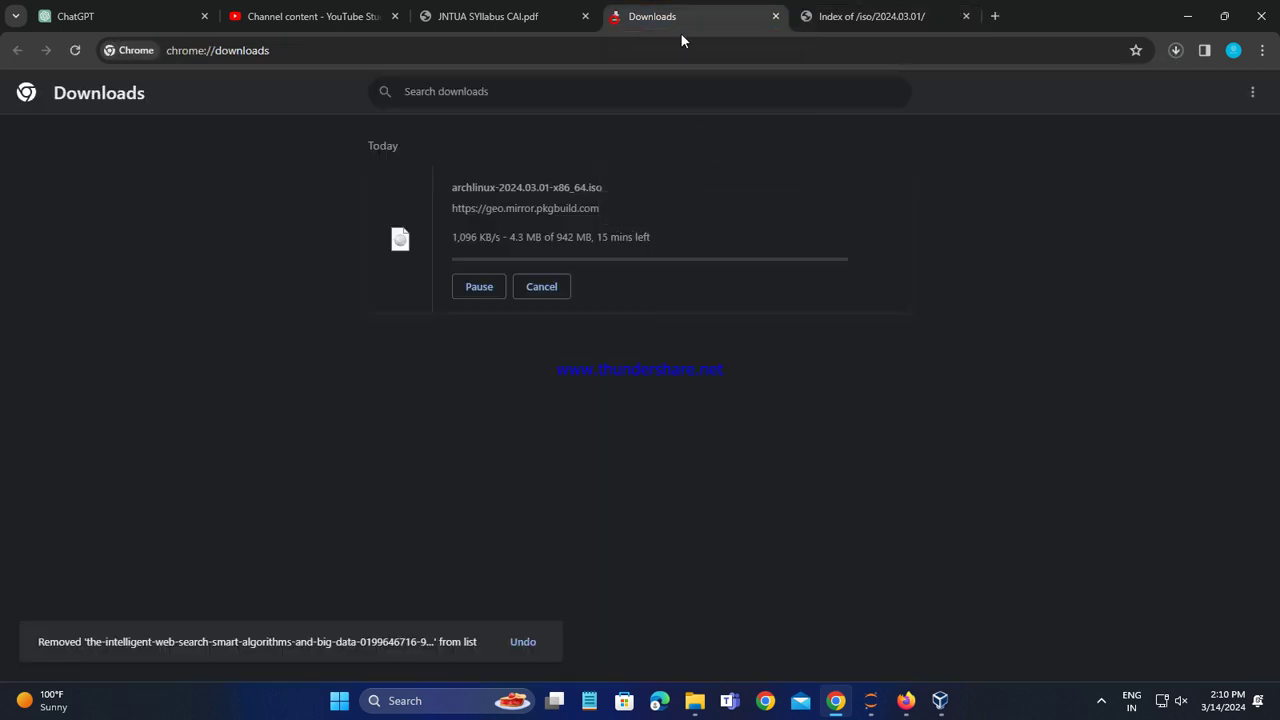
Return the mirror tab to the Linux ISO Image Downloads page and check the references in the JNTUA syllabus PDF.
{"action": "left_click", "coordinate": [870, 20]}
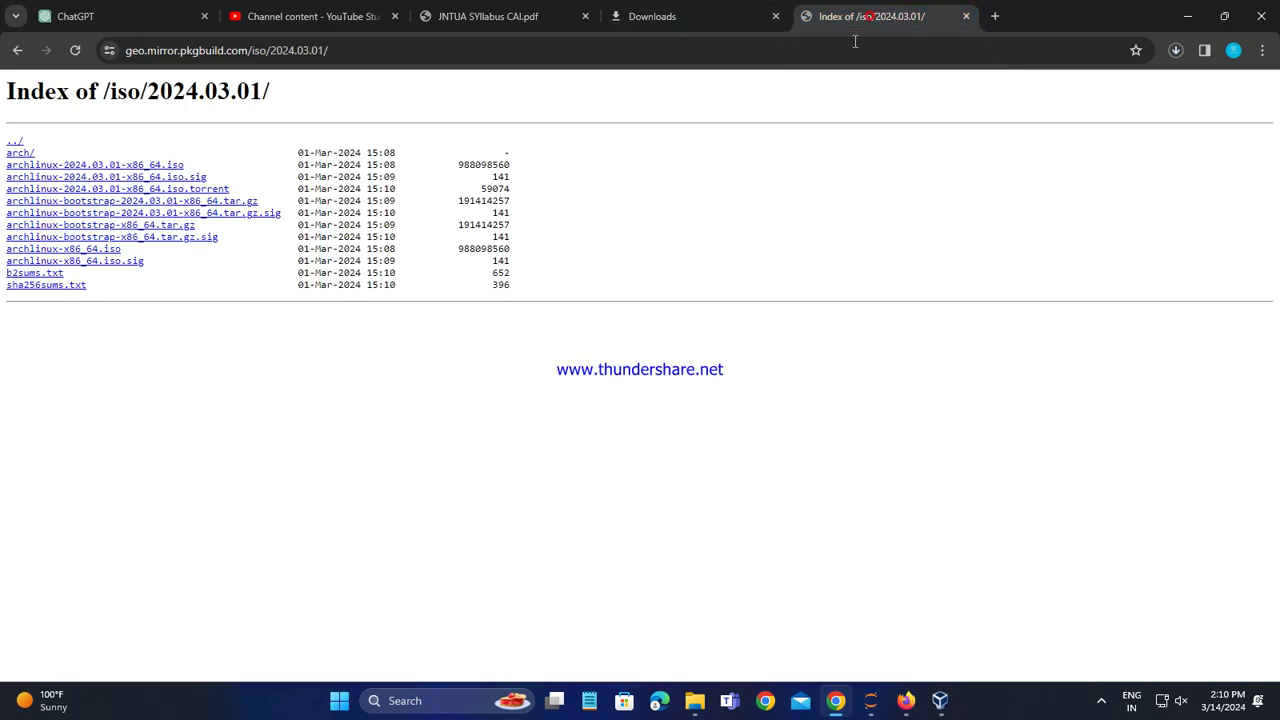
{"action": "left_click", "coordinate": [17, 50]}
{"action": "left_click", "coordinate": [17, 50]}
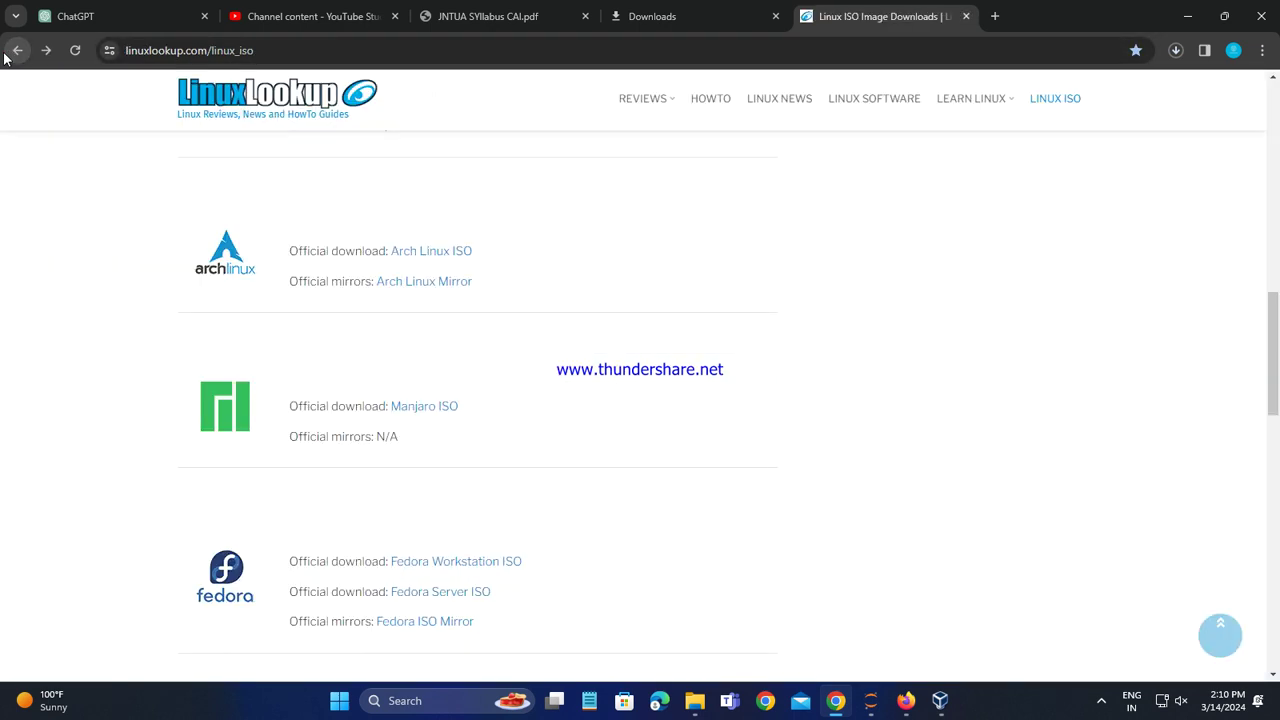
{"action": "left_click", "coordinate": [995, 18]}
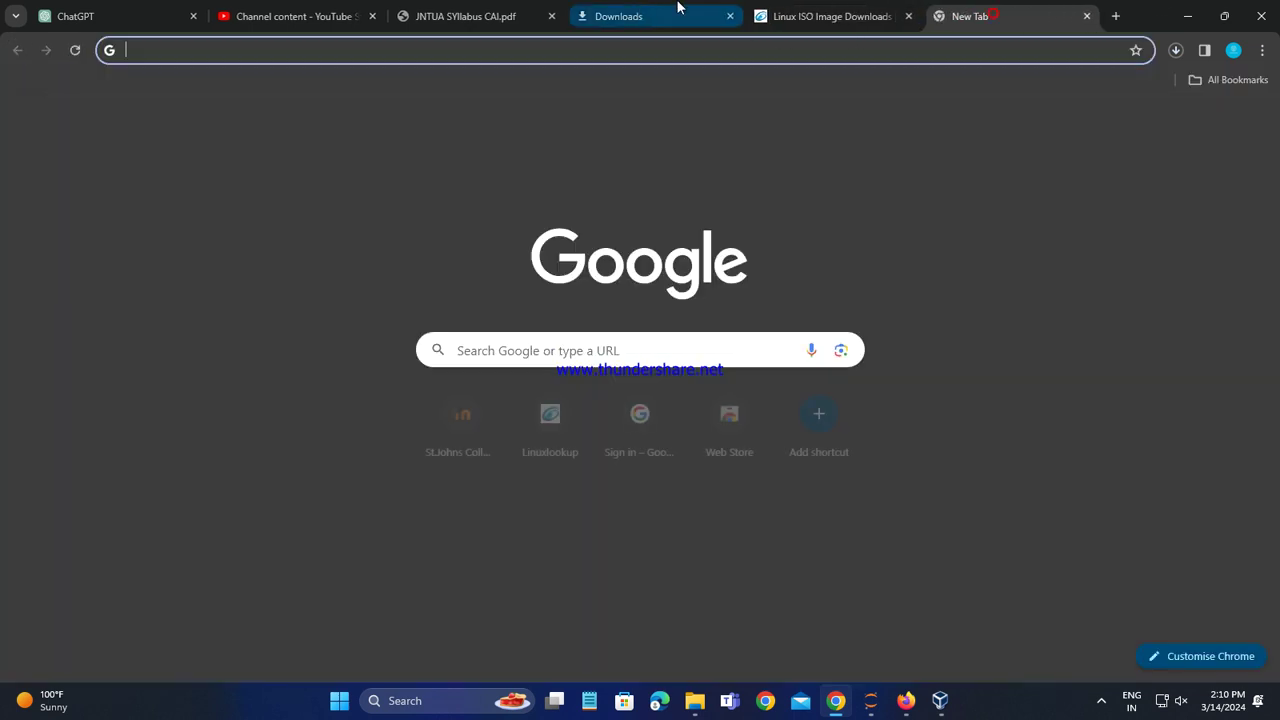
{"action": "left_click", "coordinate": [615, 24]}
{"action": "left_click", "coordinate": [455, 14]}
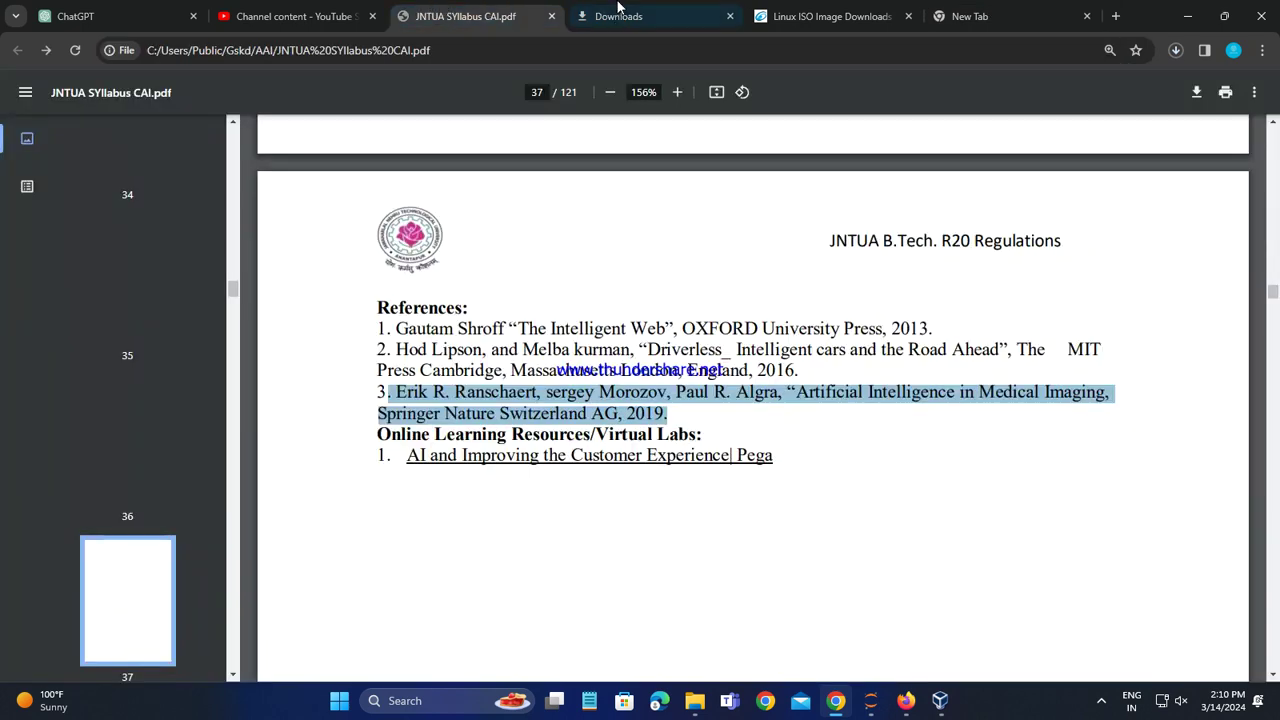
Switch to File Explorer and copy the three reference-book PDFs dated today from the Downloads folder.
{"action": "left_click", "coordinate": [694, 700]}
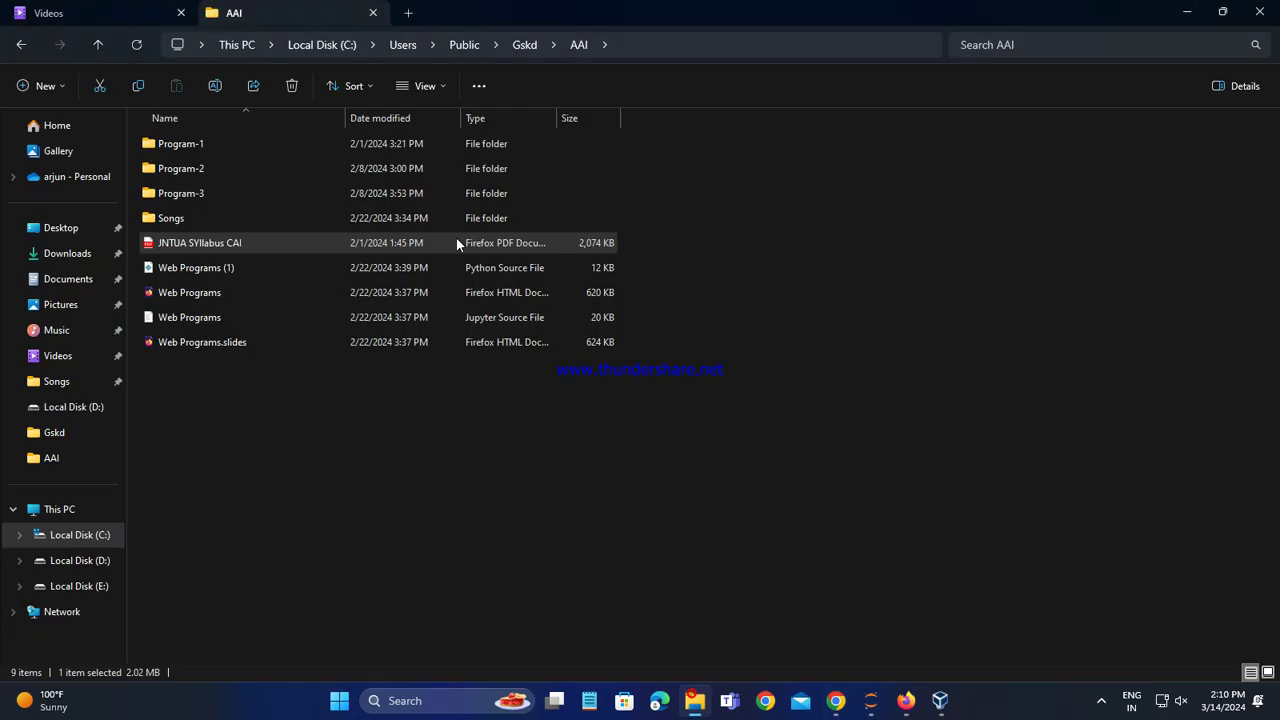
{"action": "left_click", "coordinate": [407, 14]}
{"action": "left_click", "coordinate": [62, 253]}
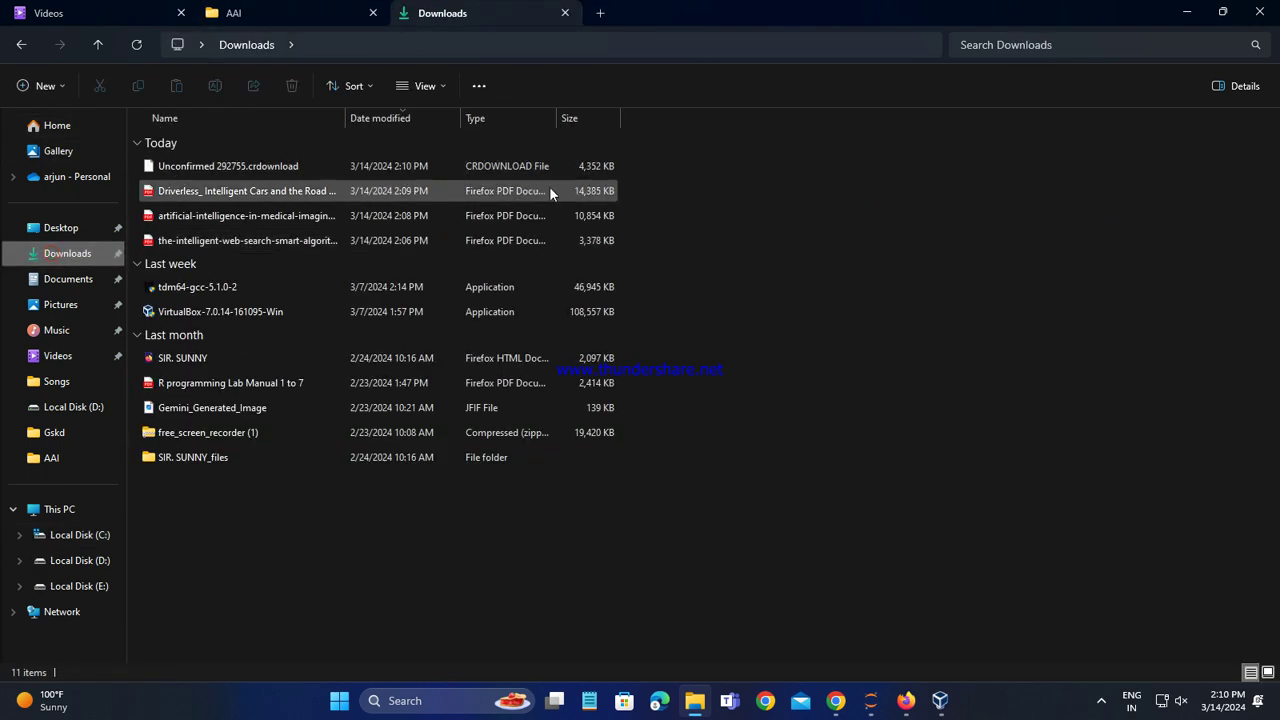
{"action": "left_click_drag", "start_coordinate": [663, 190], "coordinate": [596, 244]}
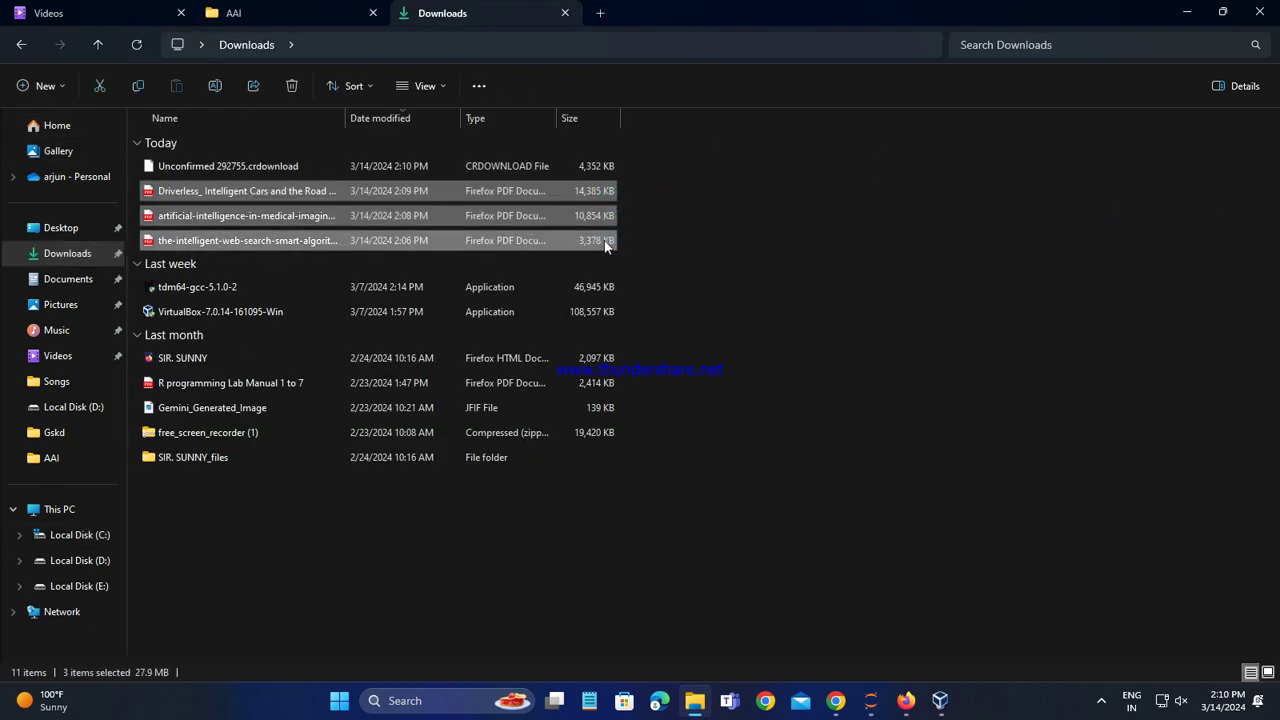
{"action": "key", "text": "ctrl+c"}
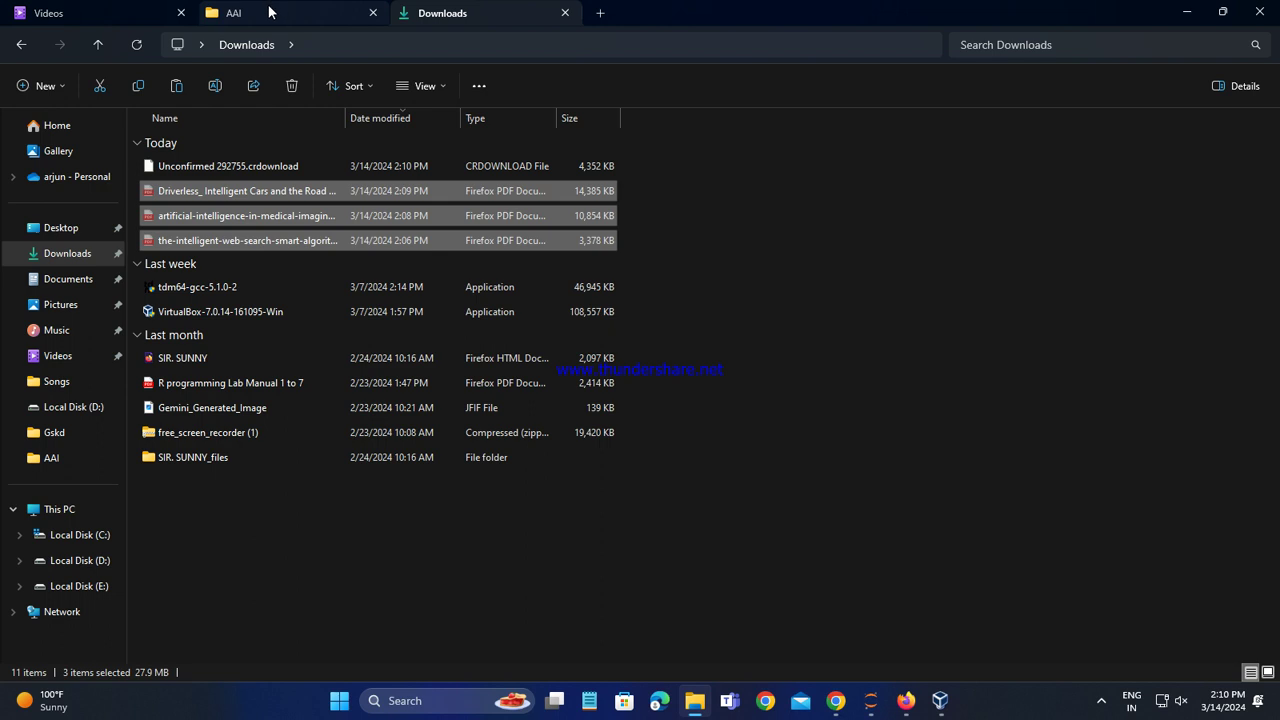
Paste the three reference-book PDFs into the AAI folder and close the duplicate AAI tab.
{"action": "left_click", "coordinate": [88, 436]}
{"action": "double_click", "coordinate": [190, 141]}
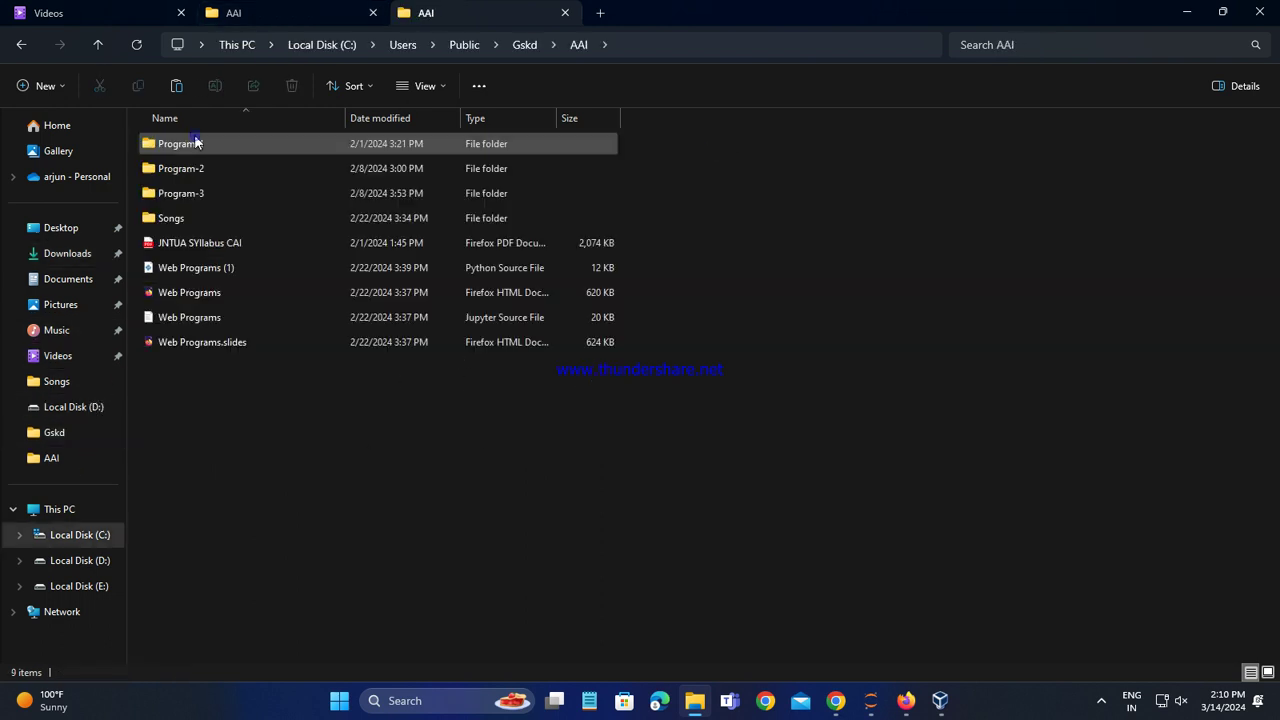
{"action": "left_click", "coordinate": [318, 485]}
{"action": "key", "text": "ctrl+v"}
{"action": "left_click", "coordinate": [375, 505]}
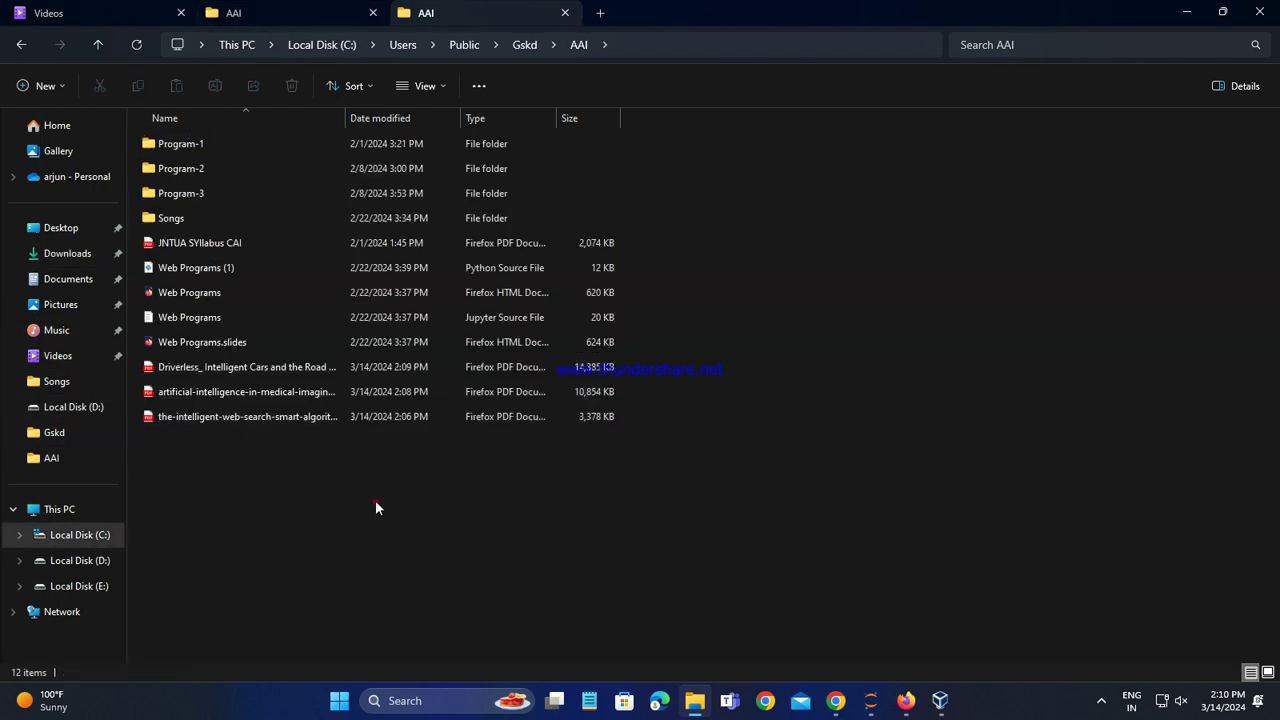
{"action": "left_click", "coordinate": [372, 13]}
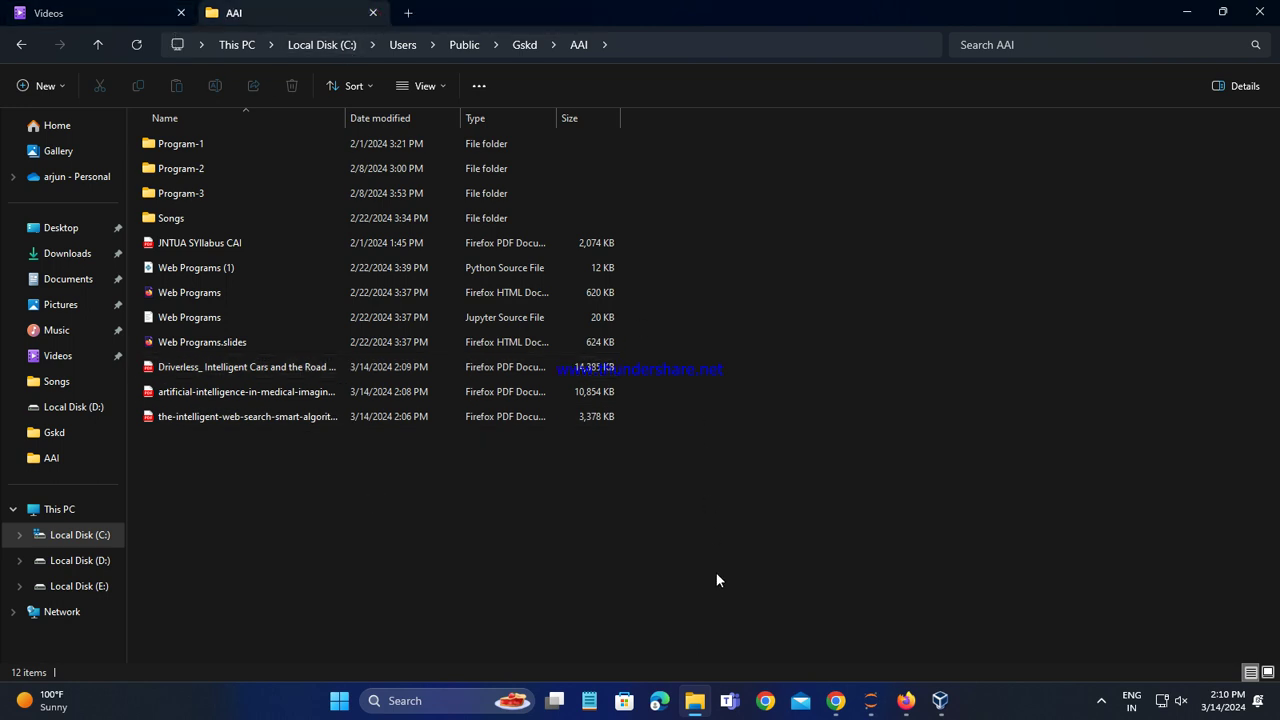
Check the AAI Lab-2 video's processing status on YouTube Studio in Chrome and return to the AAI folder in File Explorer.
{"action": "left_click", "coordinate": [835, 700]}
{"action": "left_click", "coordinate": [290, 16]}
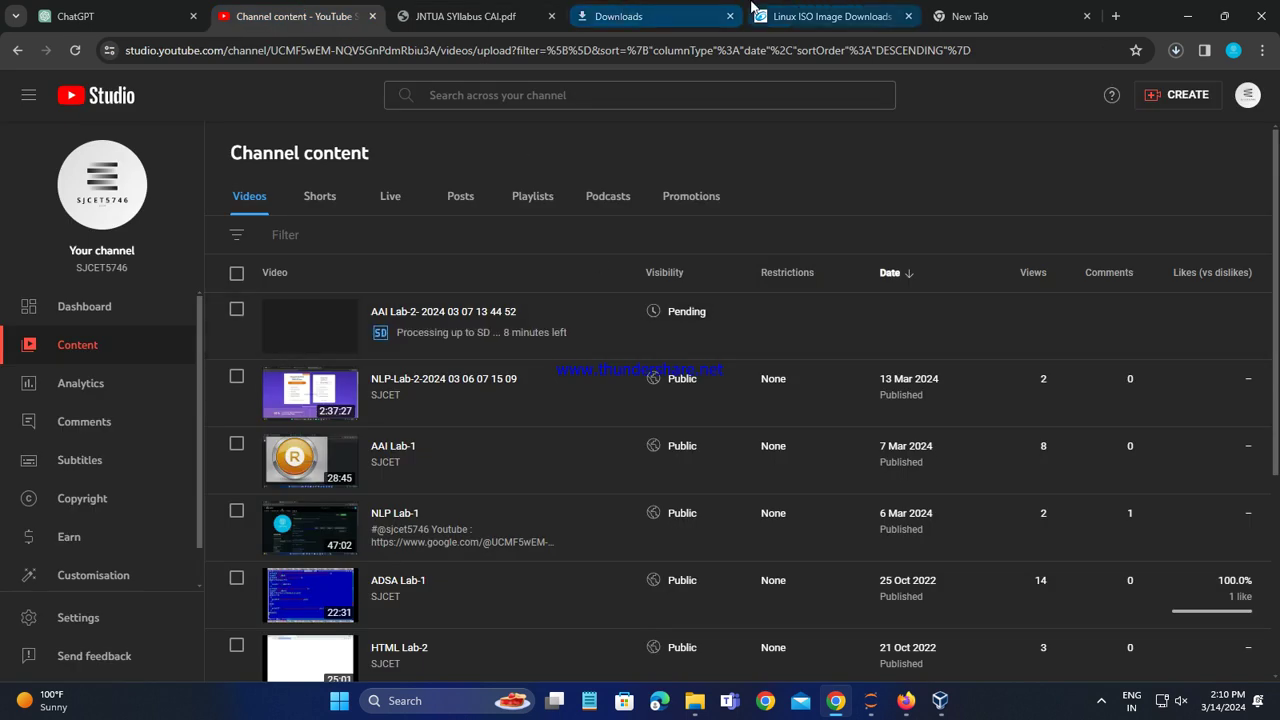
{"action": "left_click", "coordinate": [694, 700]}
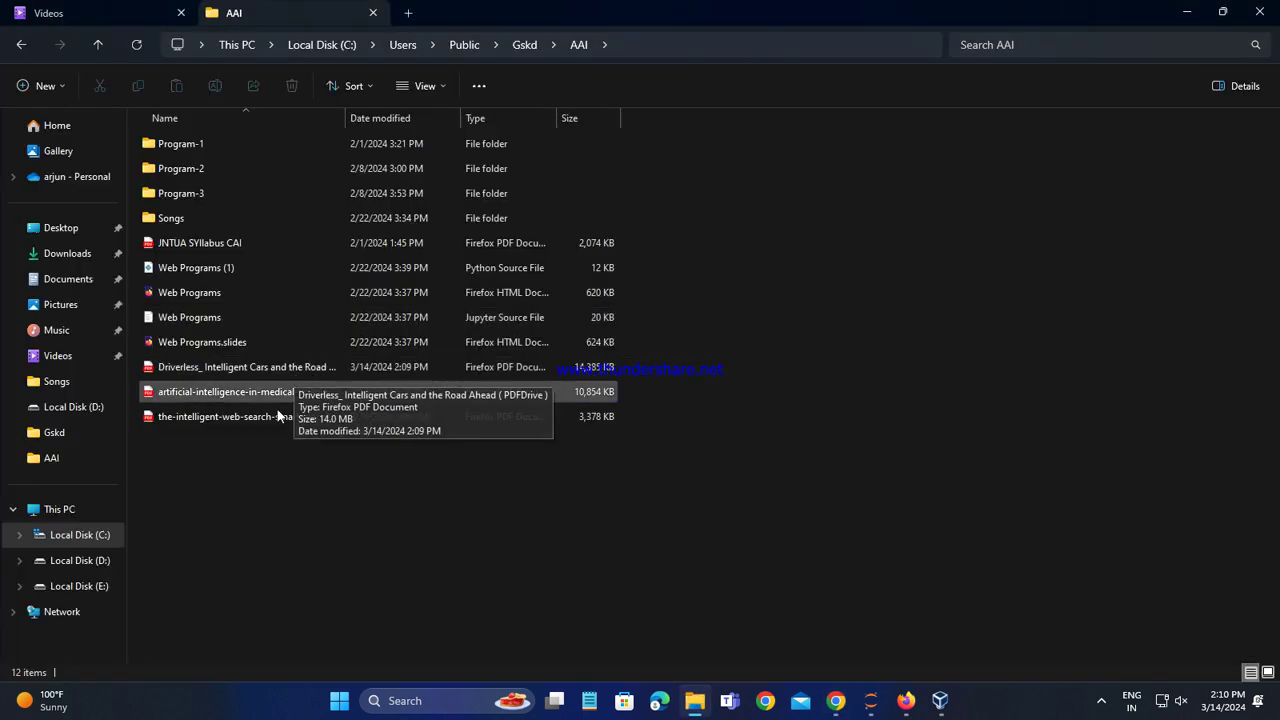
Open the Intelligent Web PDF from the AAI folder in Firefox and look through its Index pages.
{"action": "double_click", "coordinate": [310, 418]}
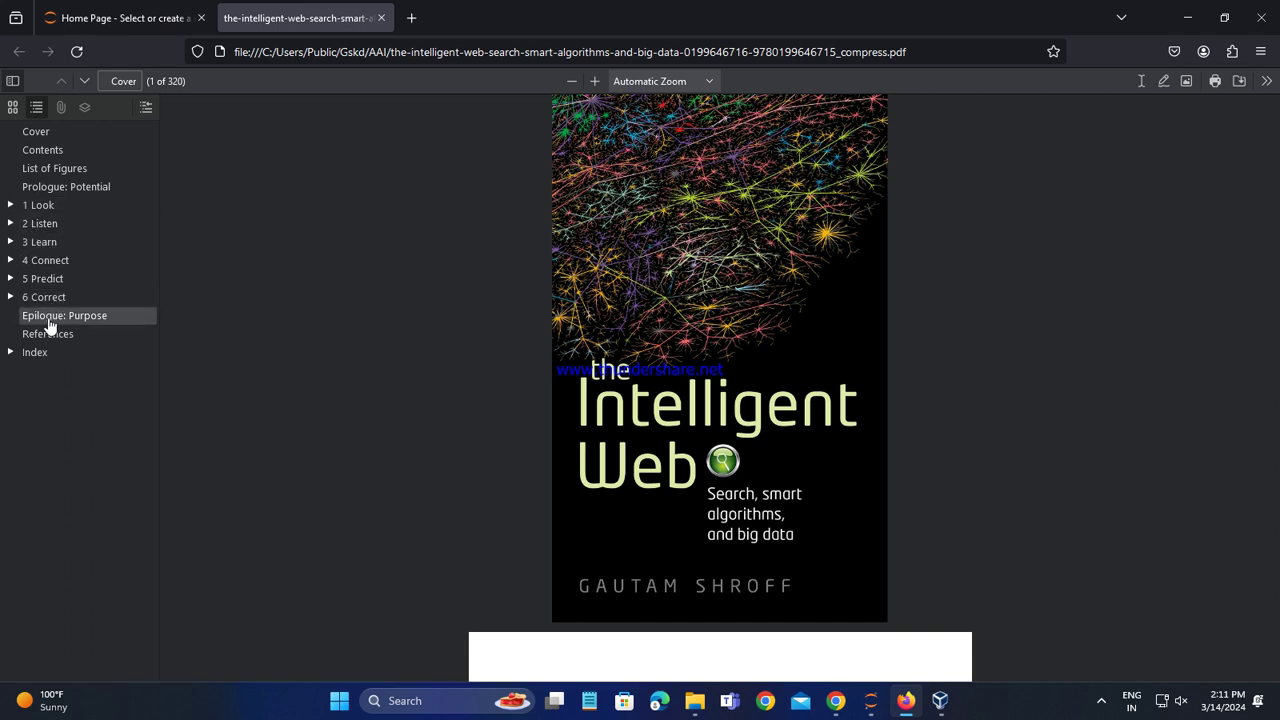
{"action": "left_click", "coordinate": [32, 355]}
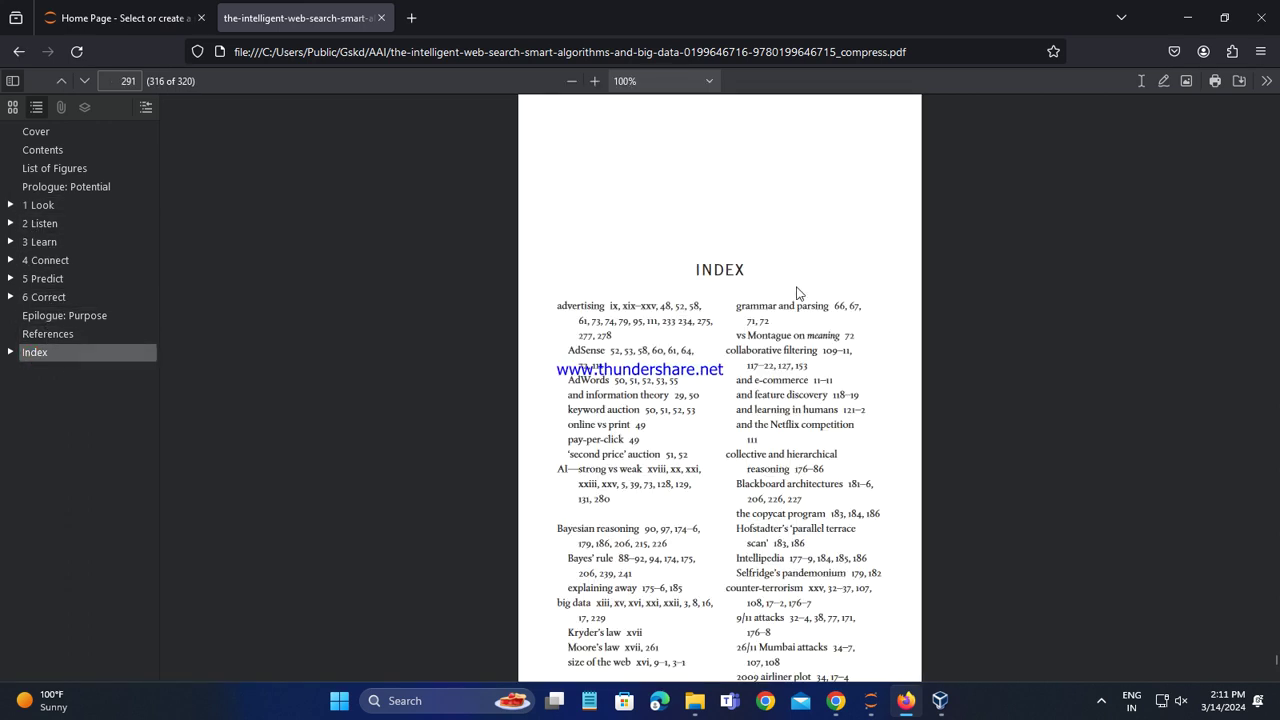
{"action": "scroll", "coordinate": [797, 293], "scroll_direction": "down", "scroll_amount": 15}
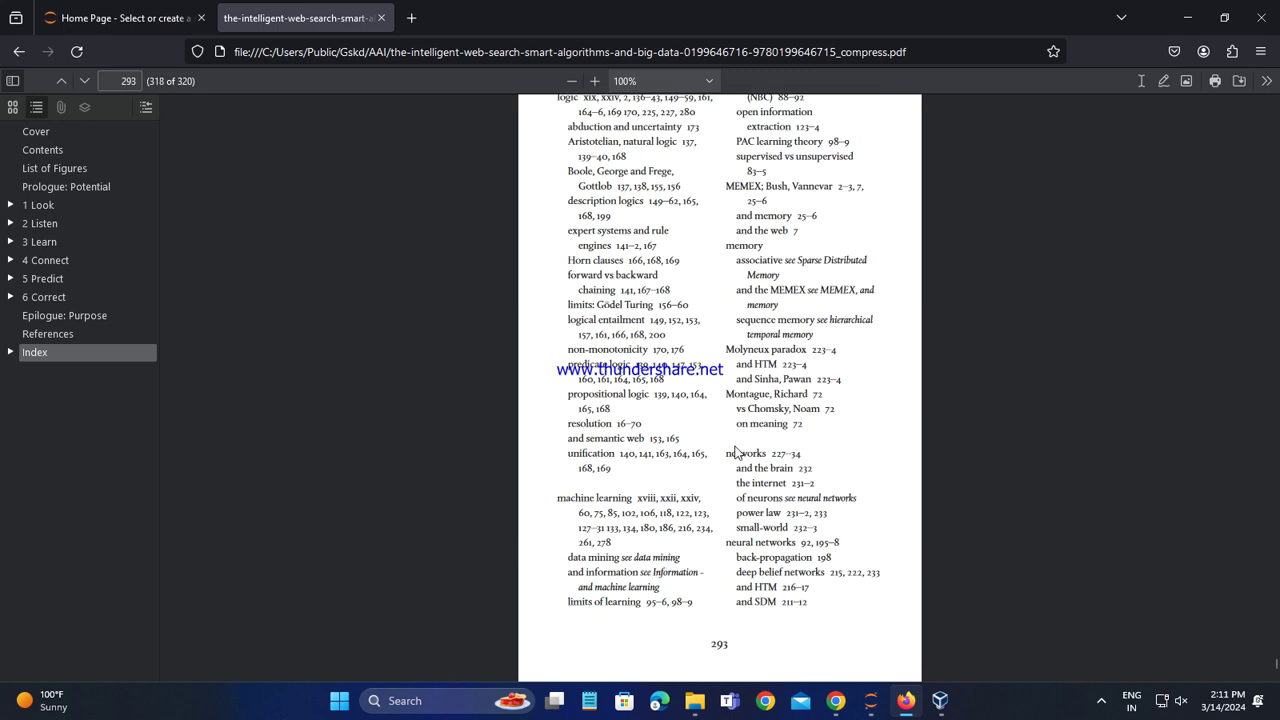
{"action": "scroll", "coordinate": [735, 453], "scroll_direction": "down", "scroll_amount": 5}
Go to the Contents of The Intelligent Web and review its chapters and topics.
{"action": "left_click", "coordinate": [30, 150]}
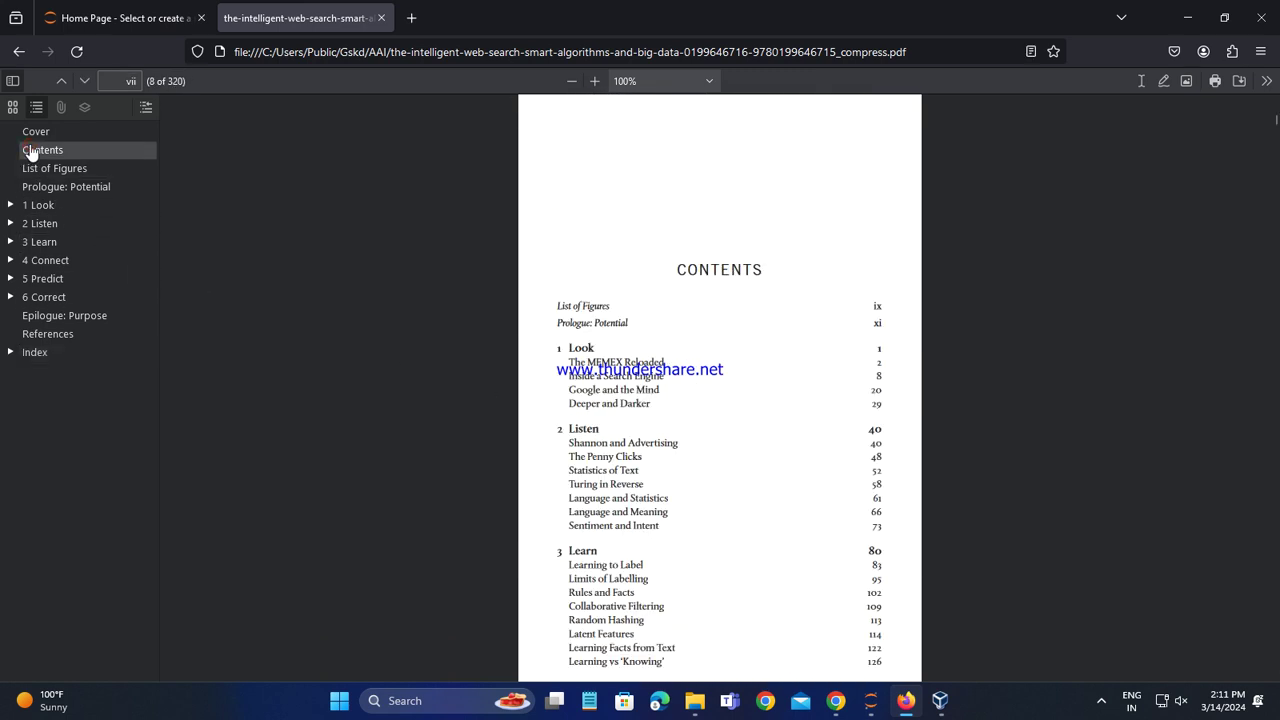
{"action": "scroll", "coordinate": [680, 432], "scroll_direction": "down", "scroll_amount": 10}
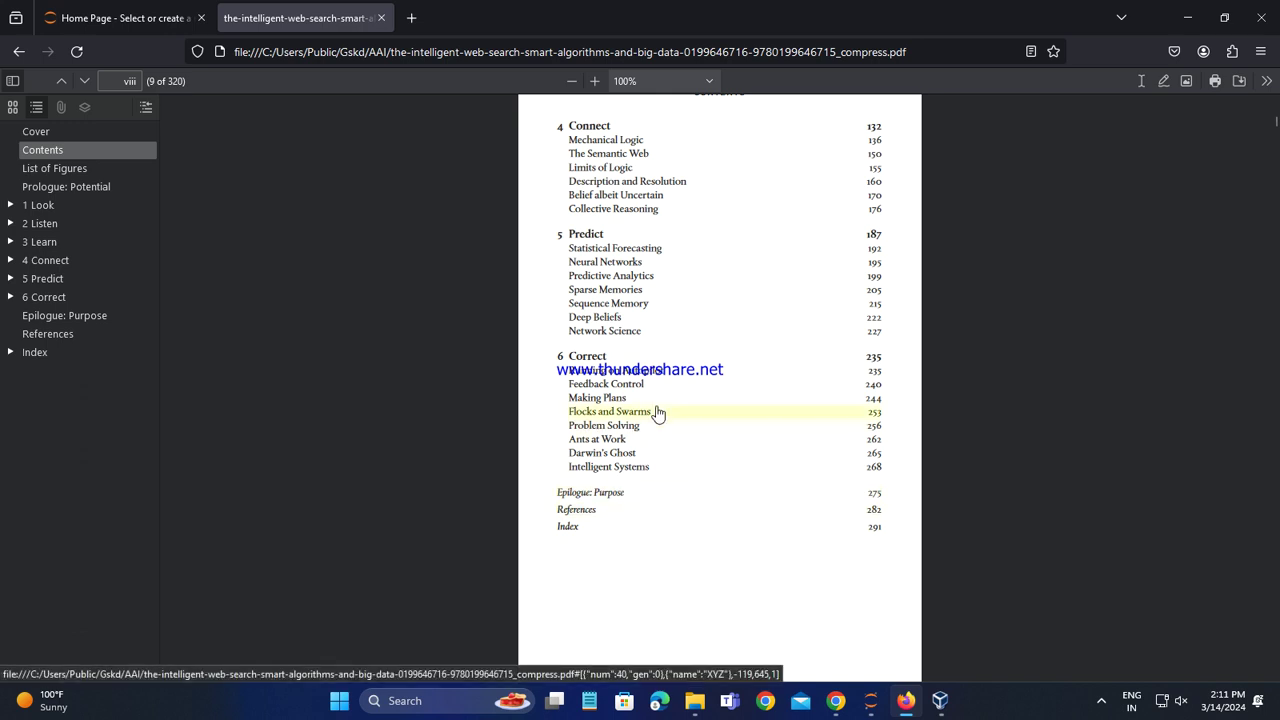
{"action": "scroll", "coordinate": [704, 585], "scroll_direction": "up", "scroll_amount": 3}
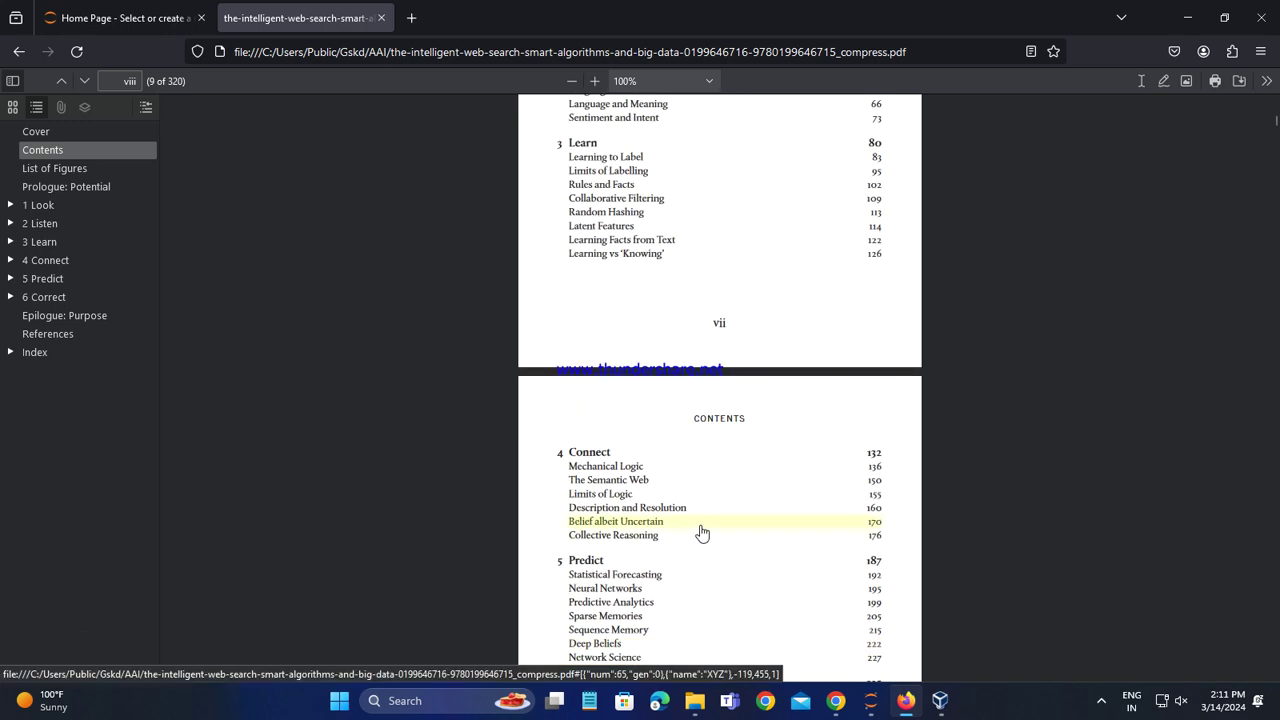
{"action": "scroll", "coordinate": [701, 536], "scroll_direction": "up", "scroll_amount": 5}
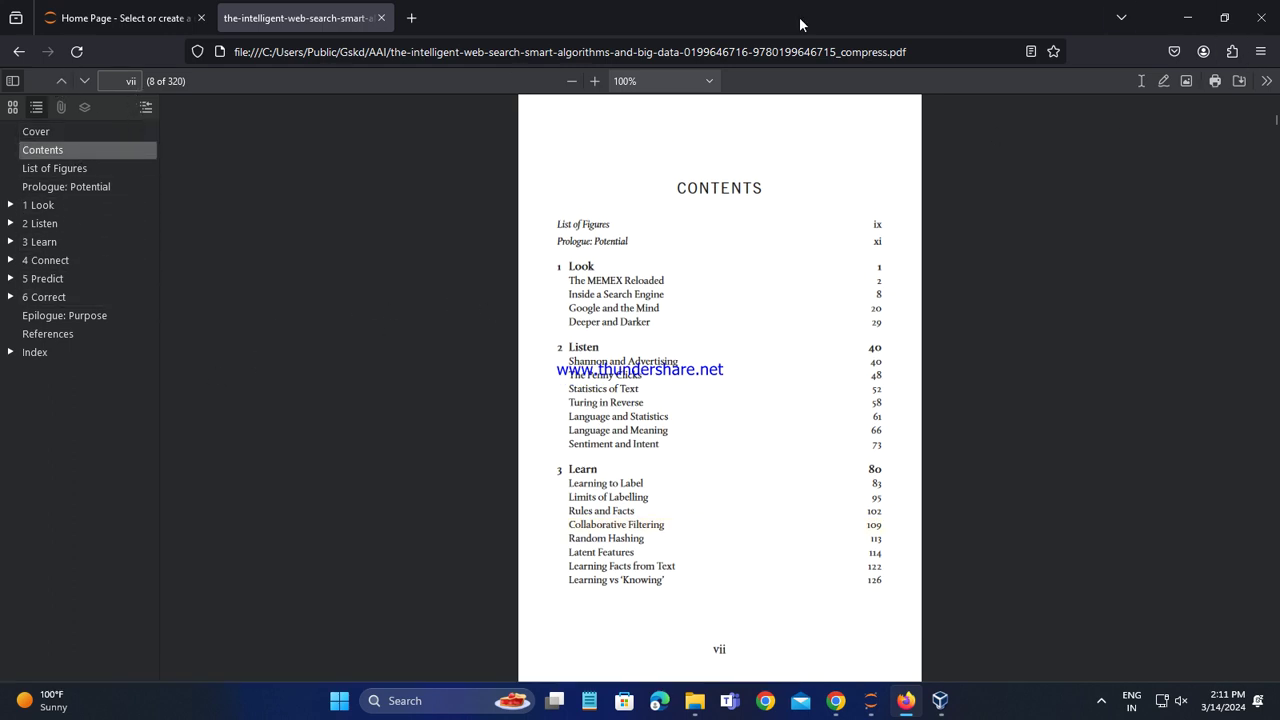
Close The Intelligent Web and open the Artificial Intelligence in Medical Imaging PDF from the AAI folder.
{"action": "left_click", "coordinate": [381, 18]}
{"action": "left_click", "coordinate": [1187, 17]}
{"action": "double_click", "coordinate": [305, 392]}
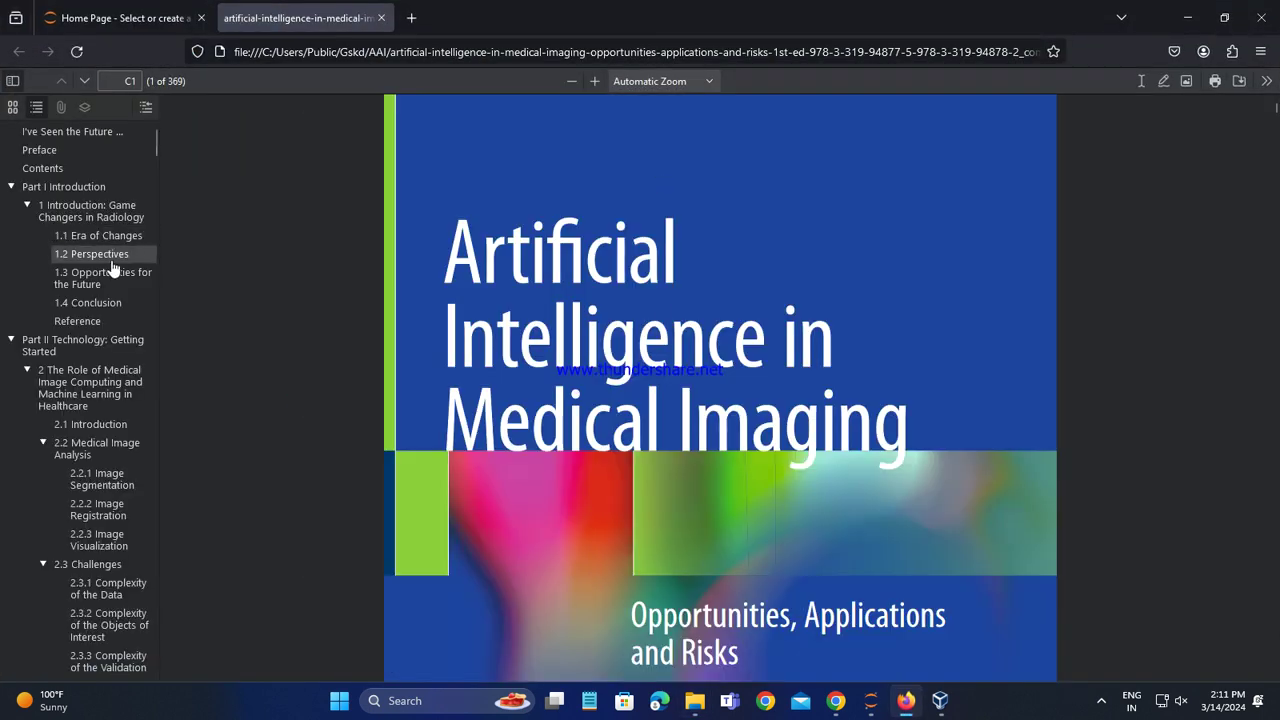